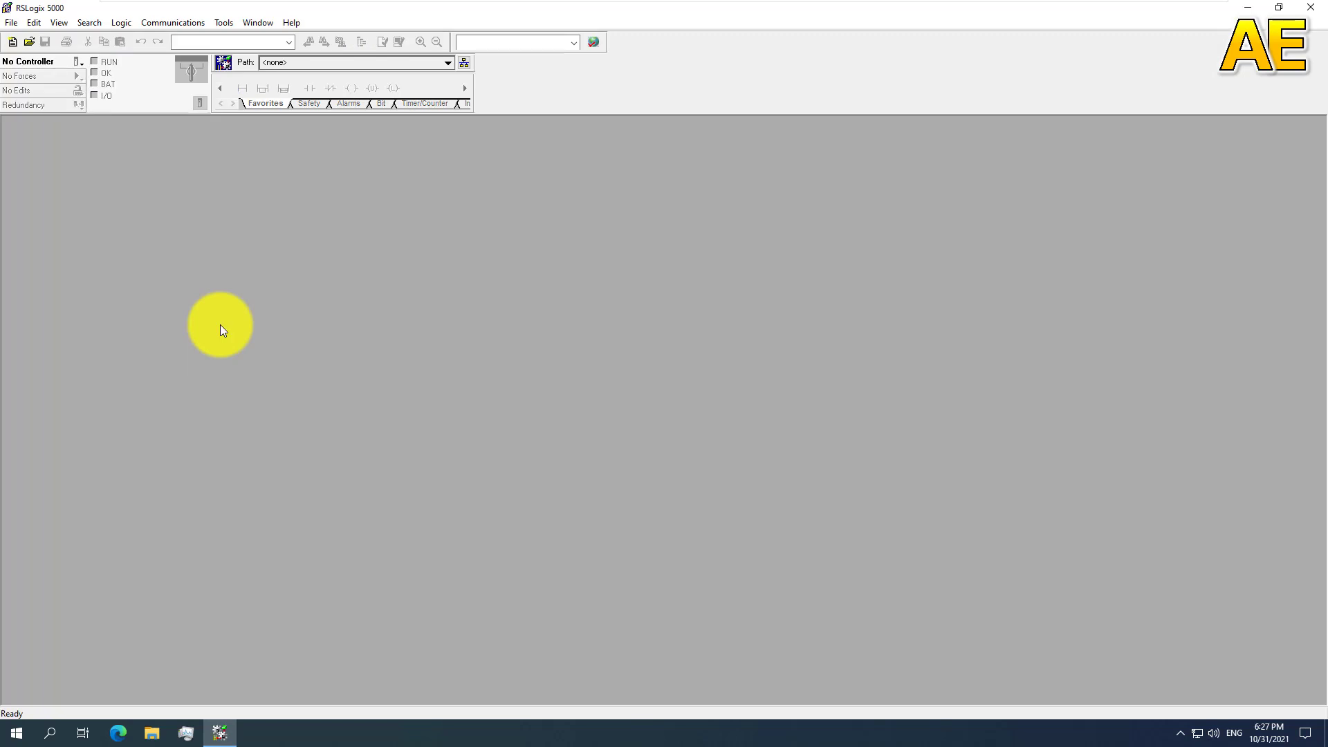
# Step: Set up a new 1756-L73 controller project named AEPLC1, stored in C:\RSLogix 5000\Projects
pyautogui.click(11, 43)
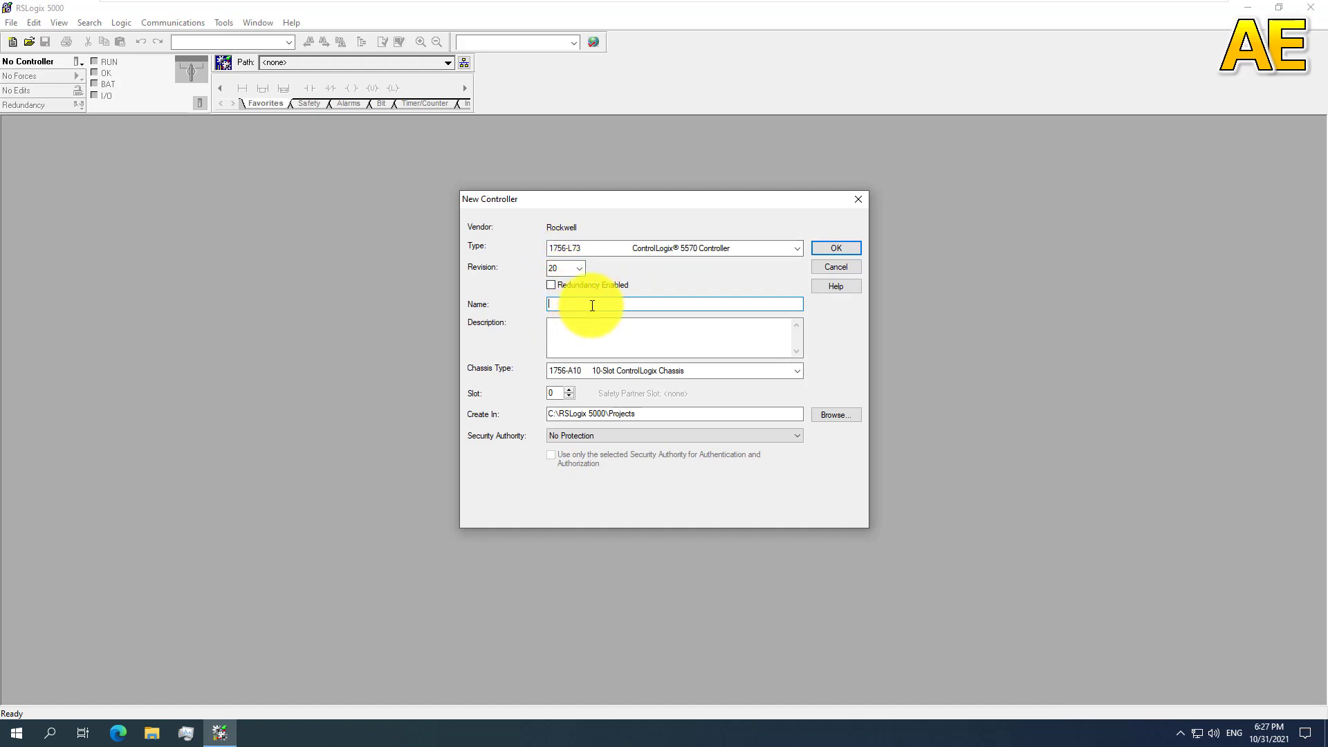
pyautogui.write('AEPLC1')
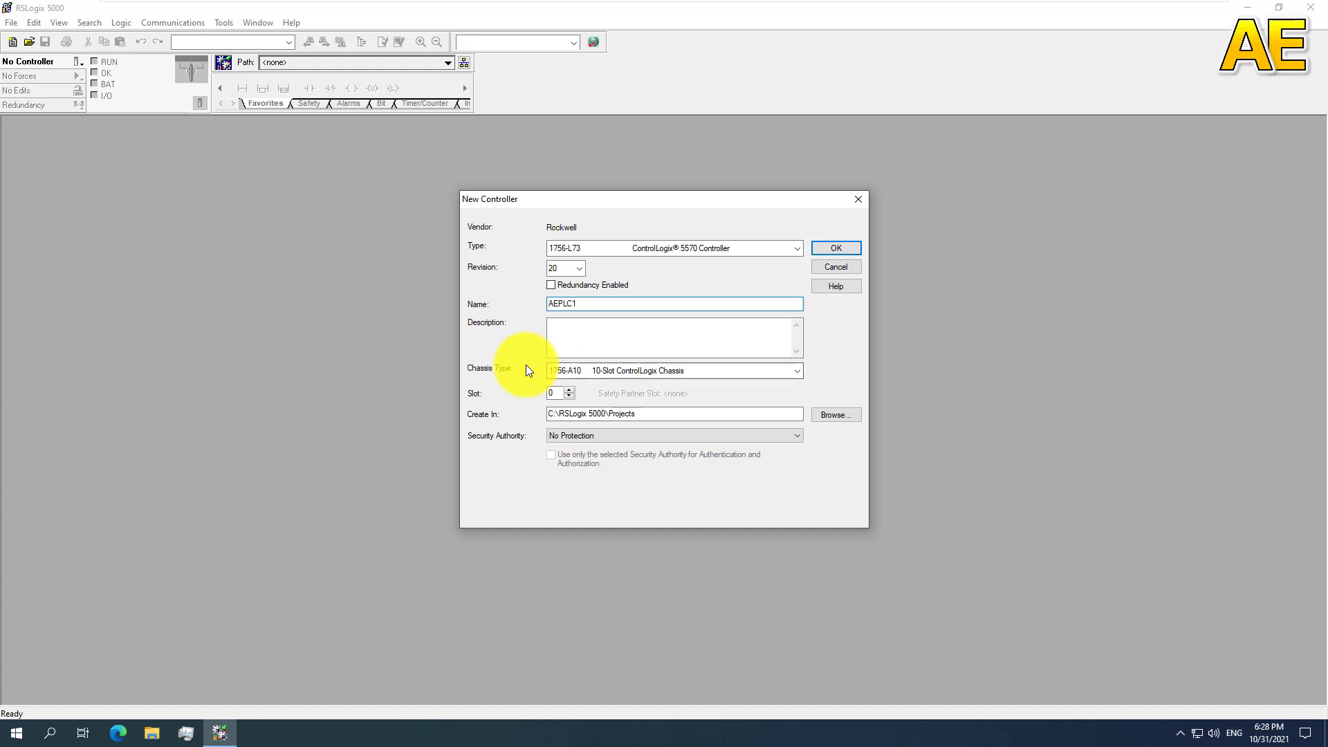
pyautogui.click(615, 380)
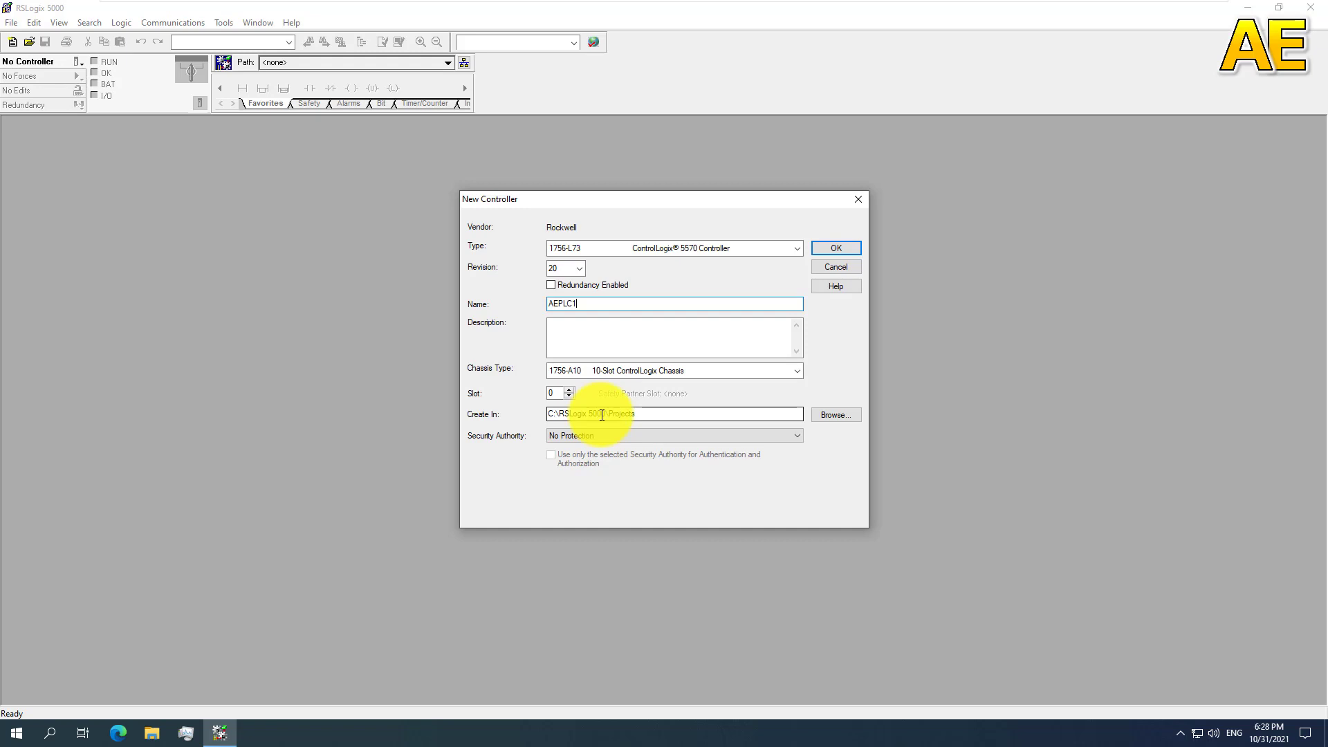
pyautogui.click(835, 415)
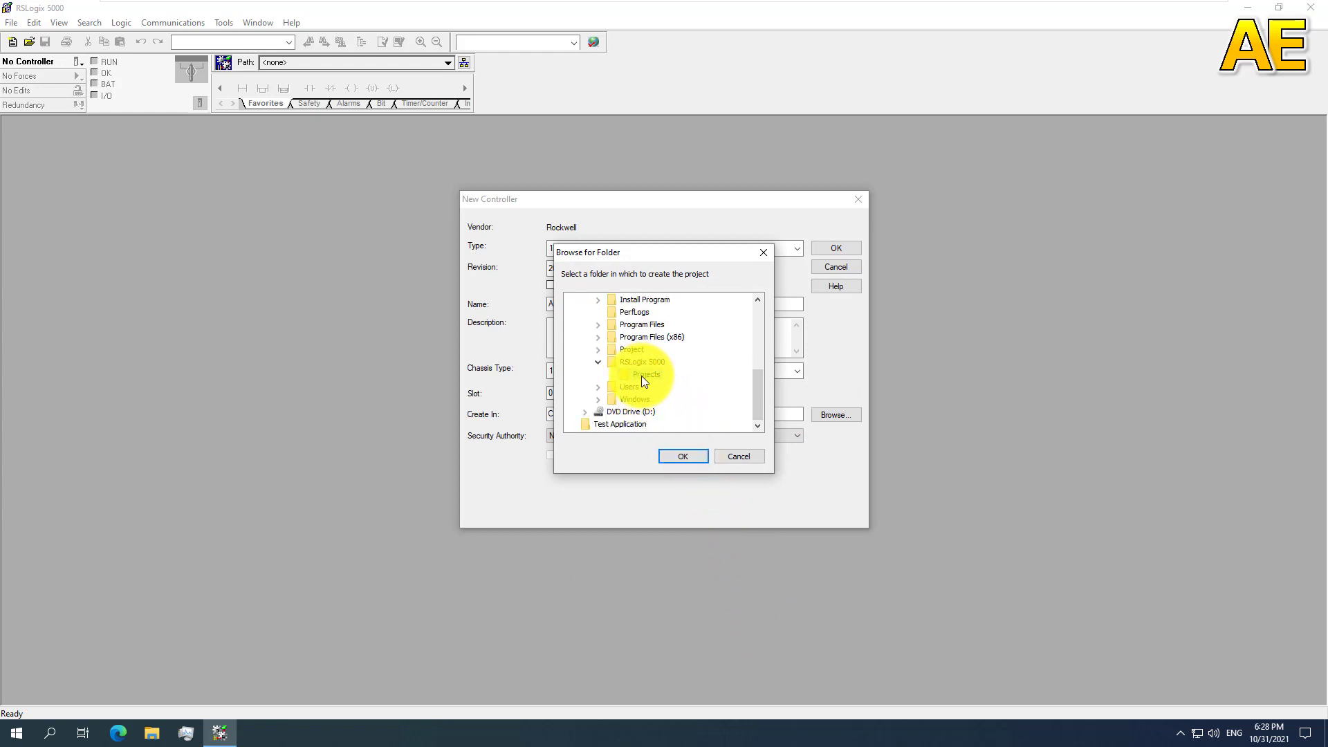
pyautogui.click(678, 454)
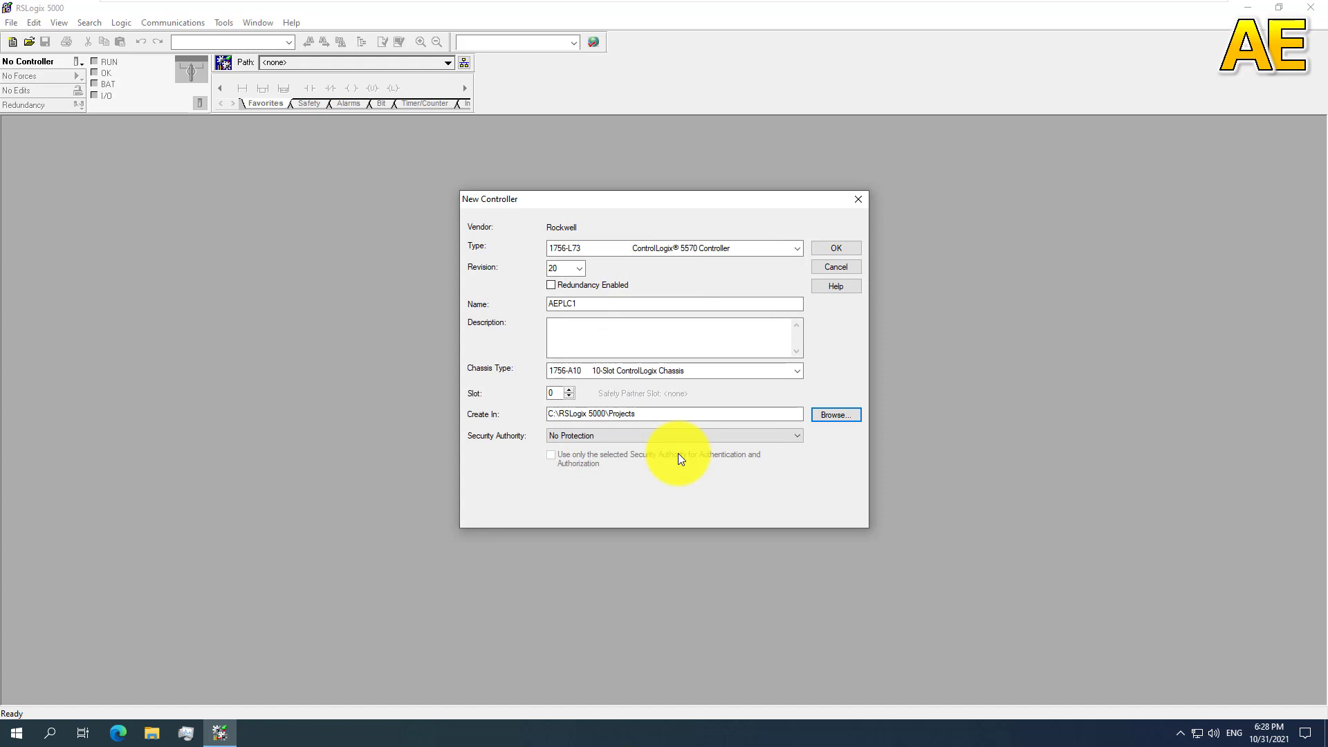
# Step: Set the new controller's security authority to No Protection and create the project
pyautogui.click(562, 437)
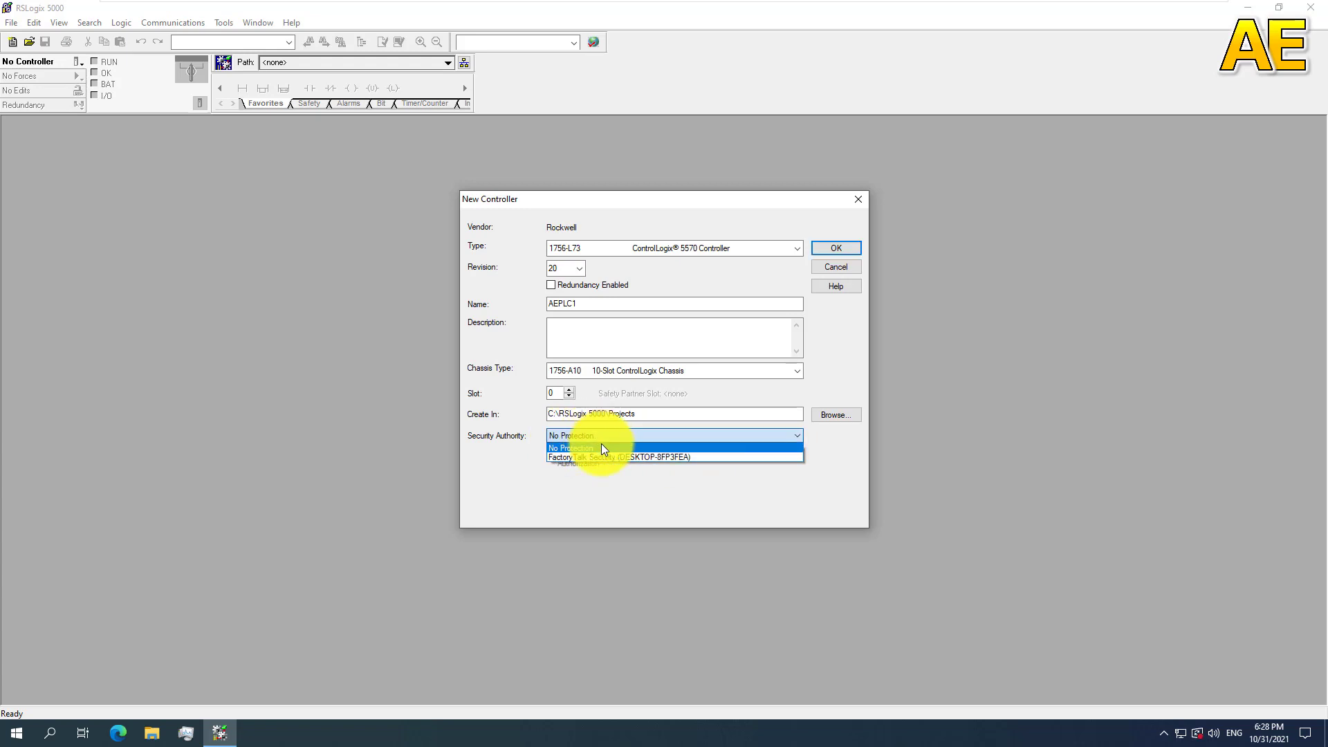
pyautogui.click(622, 457)
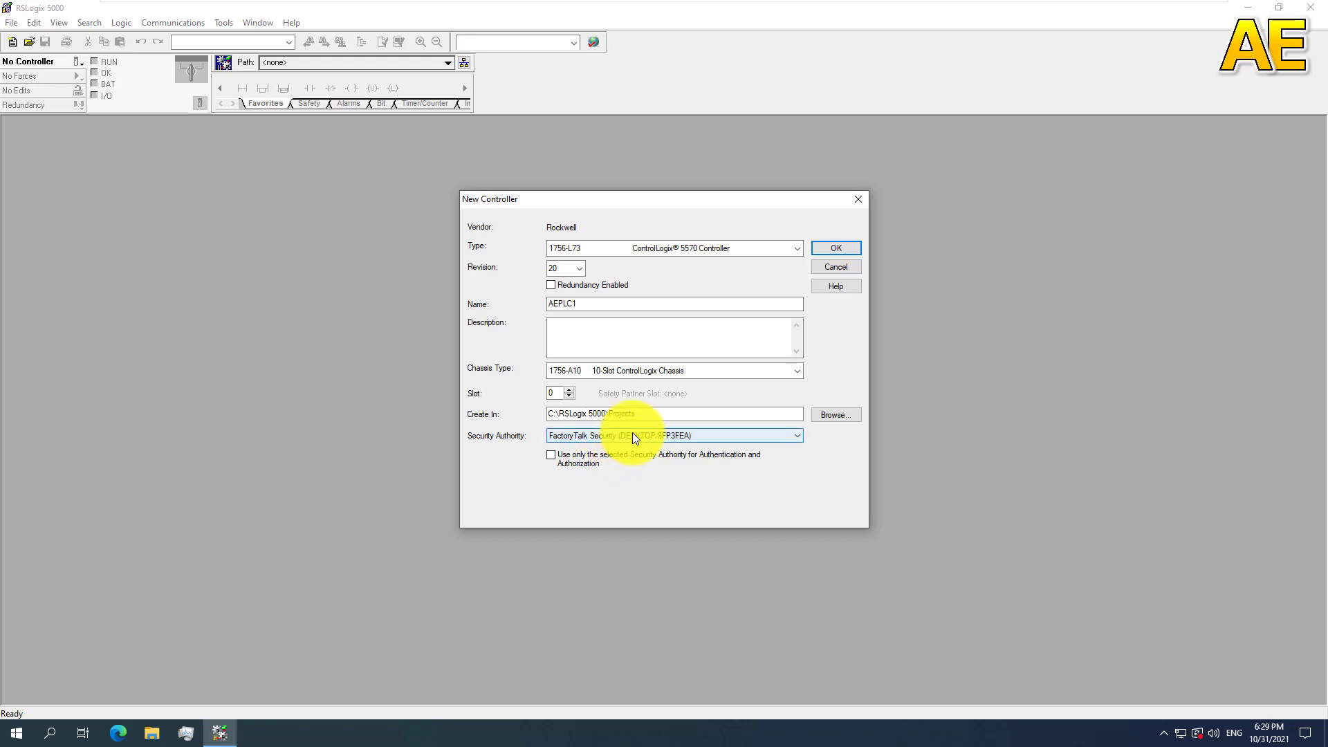
pyautogui.click(632, 433)
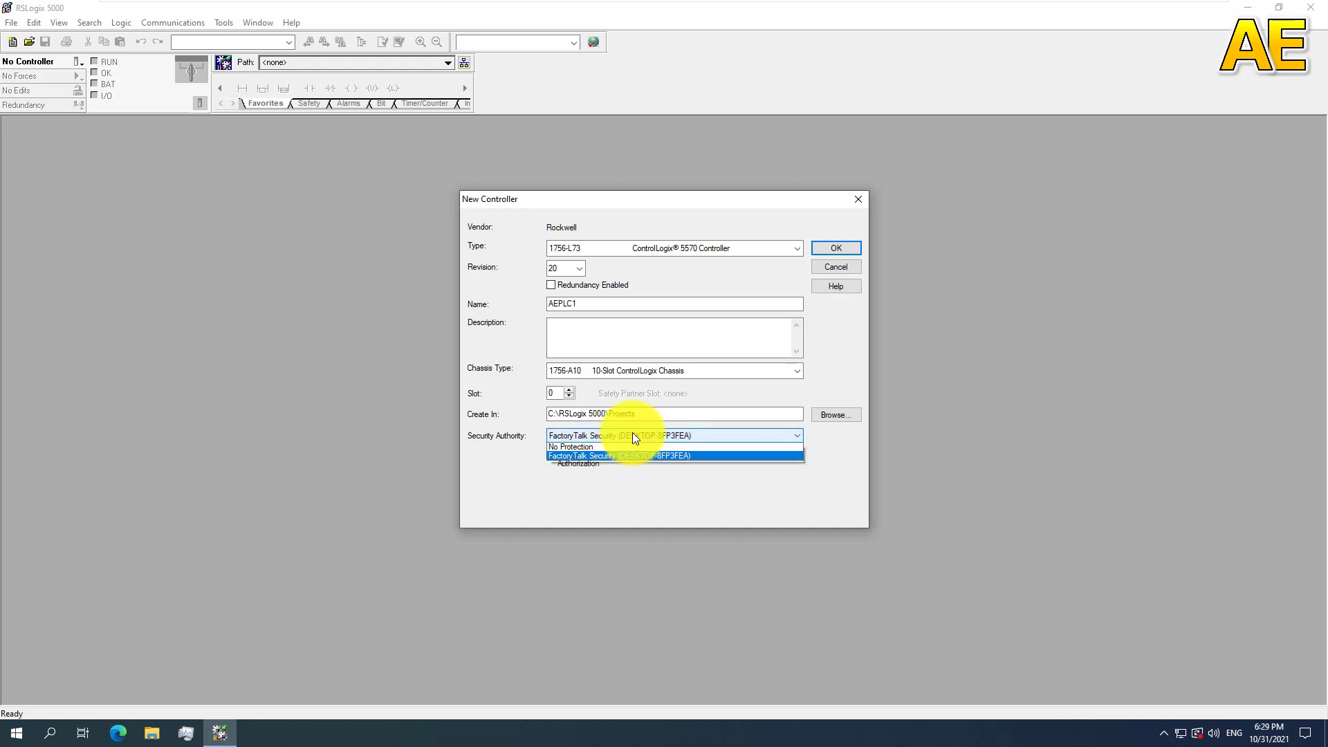
pyautogui.click(604, 445)
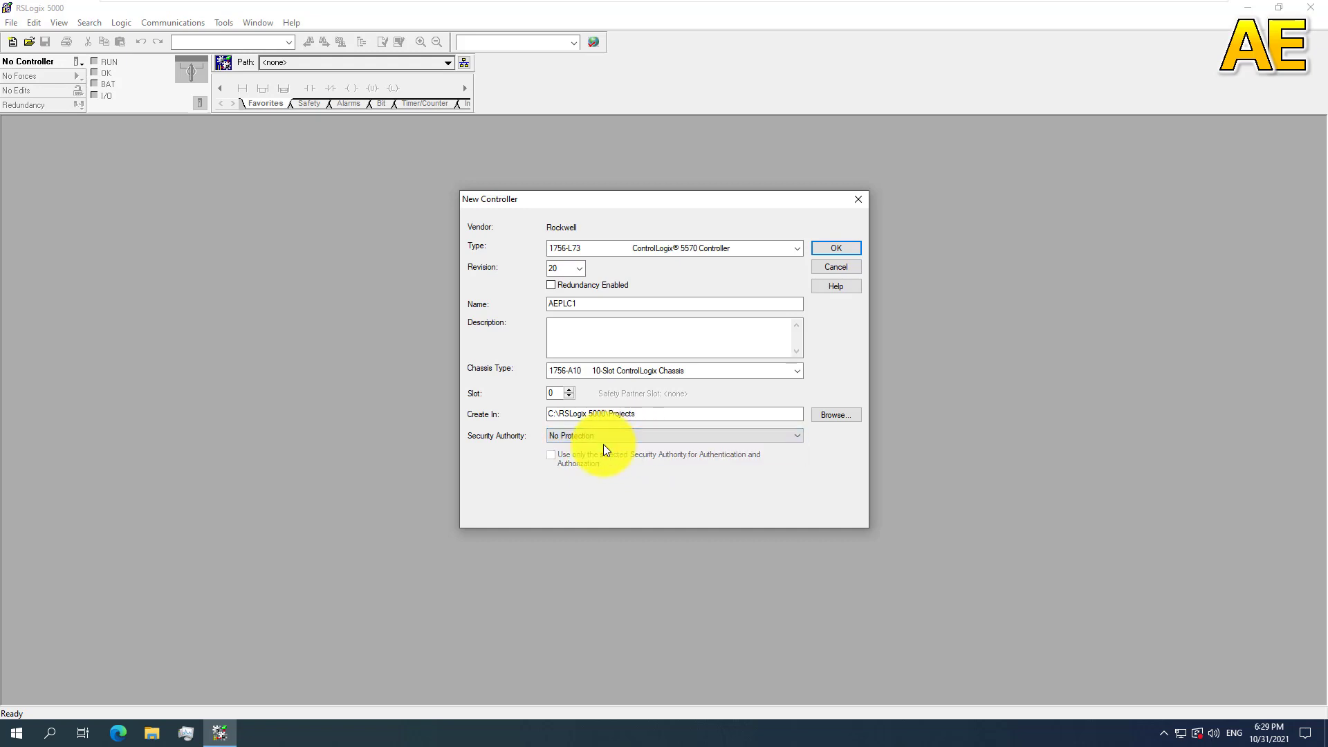
pyautogui.click(855, 249)
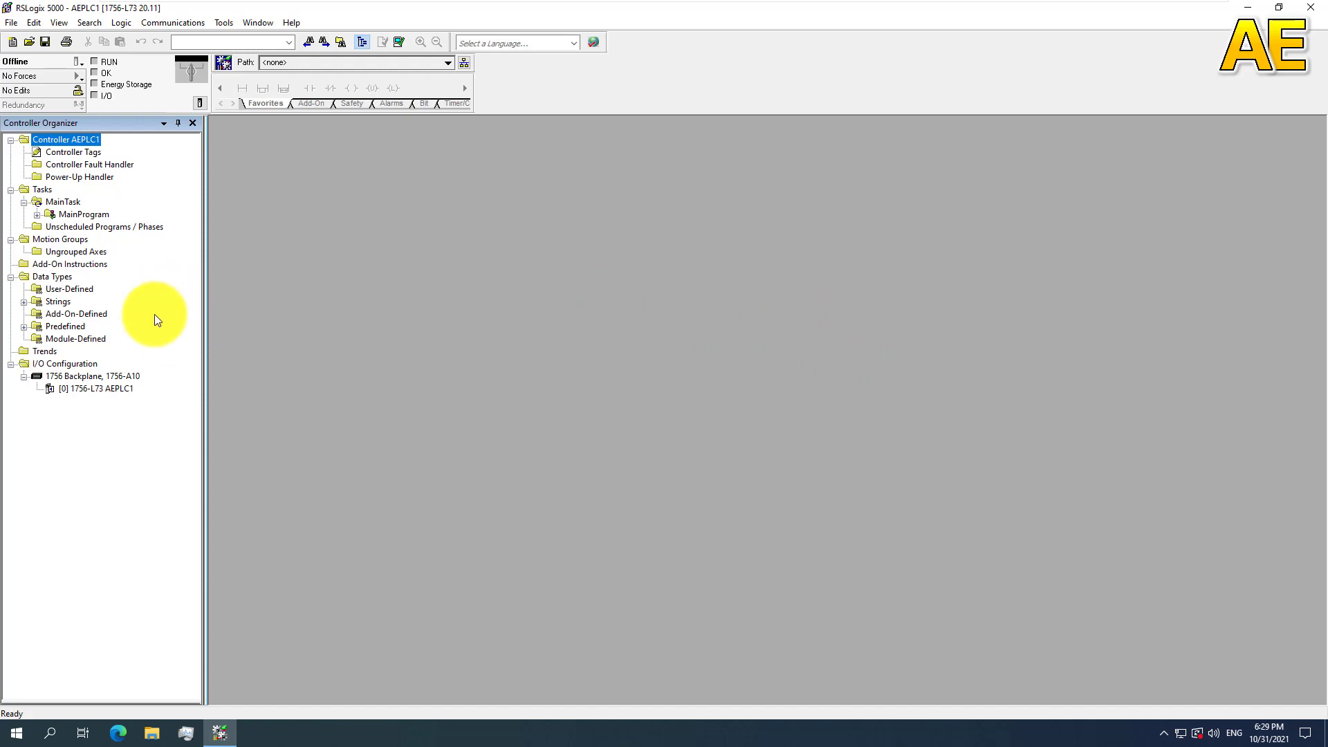
# Step: Begin adding a module to the 1756 backplane and exclude the Analog, Controller and Digital categories from the module catalog
pyautogui.click(60, 365)
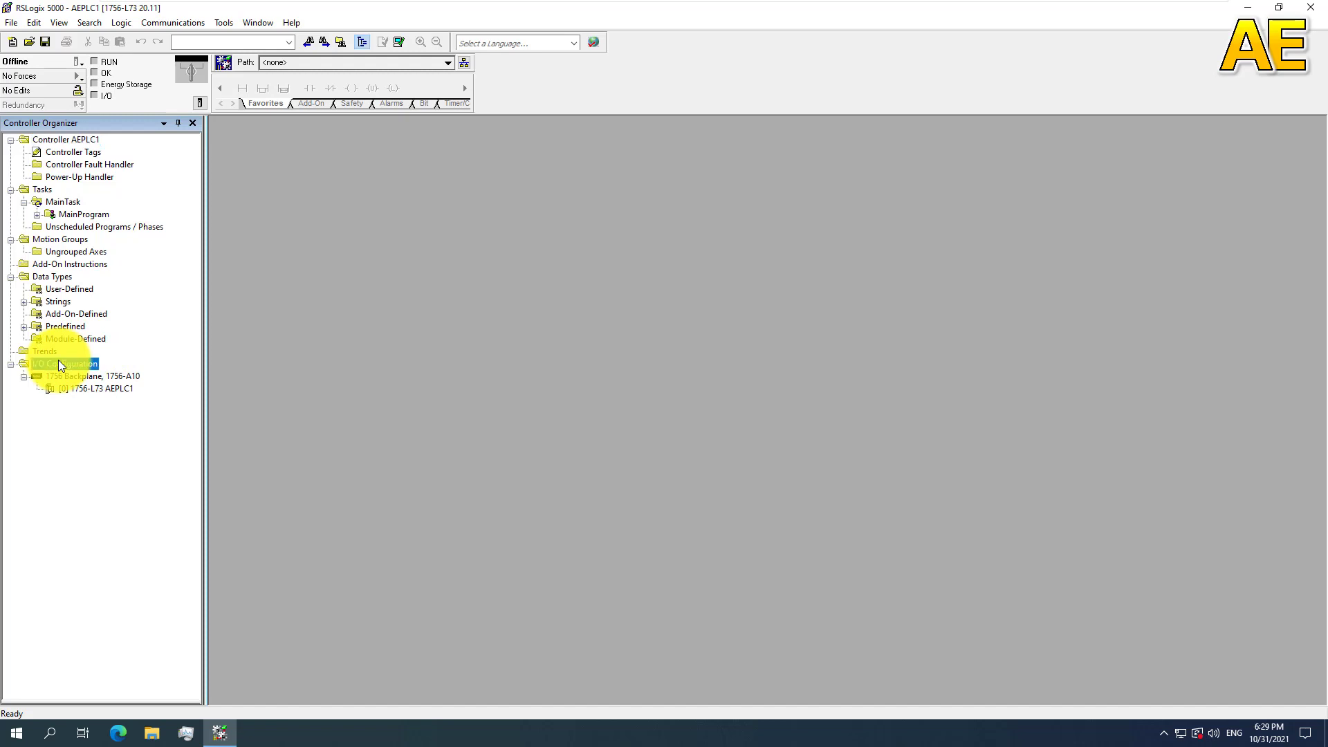
pyautogui.click(87, 379)
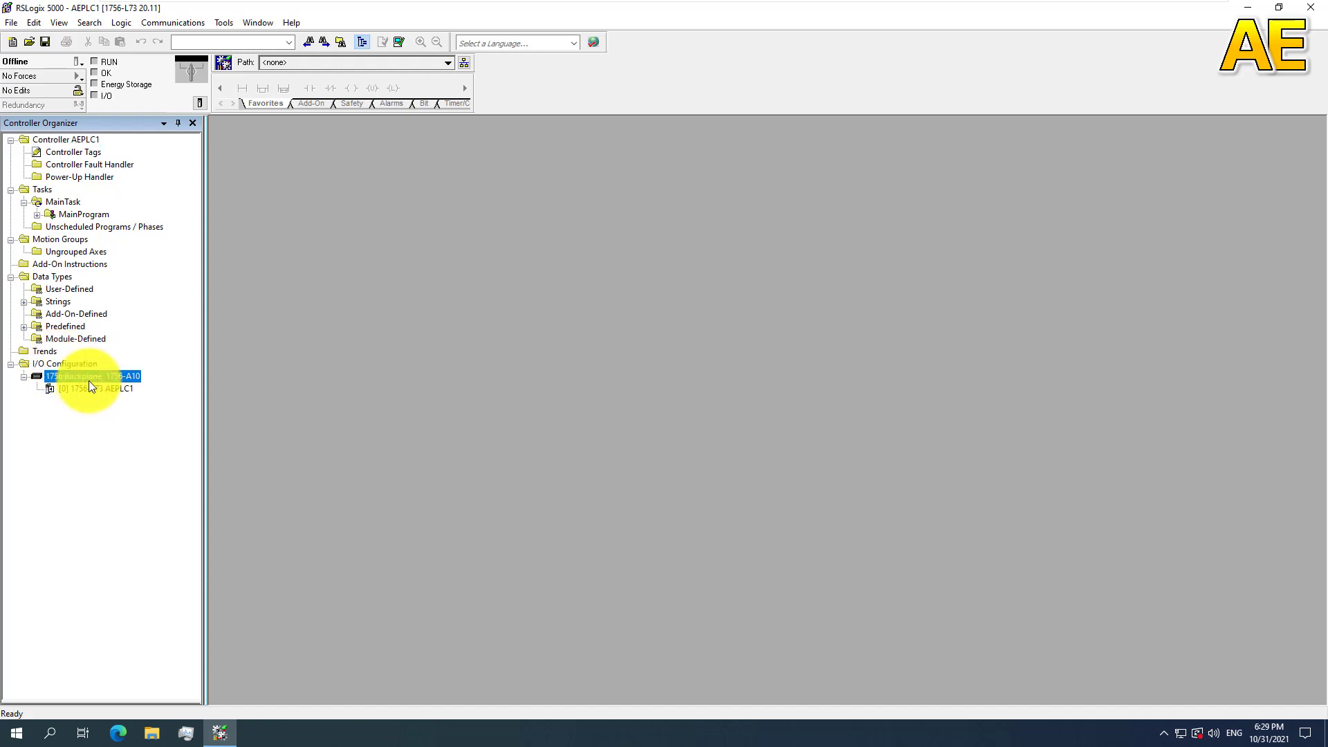
pyautogui.rightClick(84, 375)
pyautogui.click(114, 382)
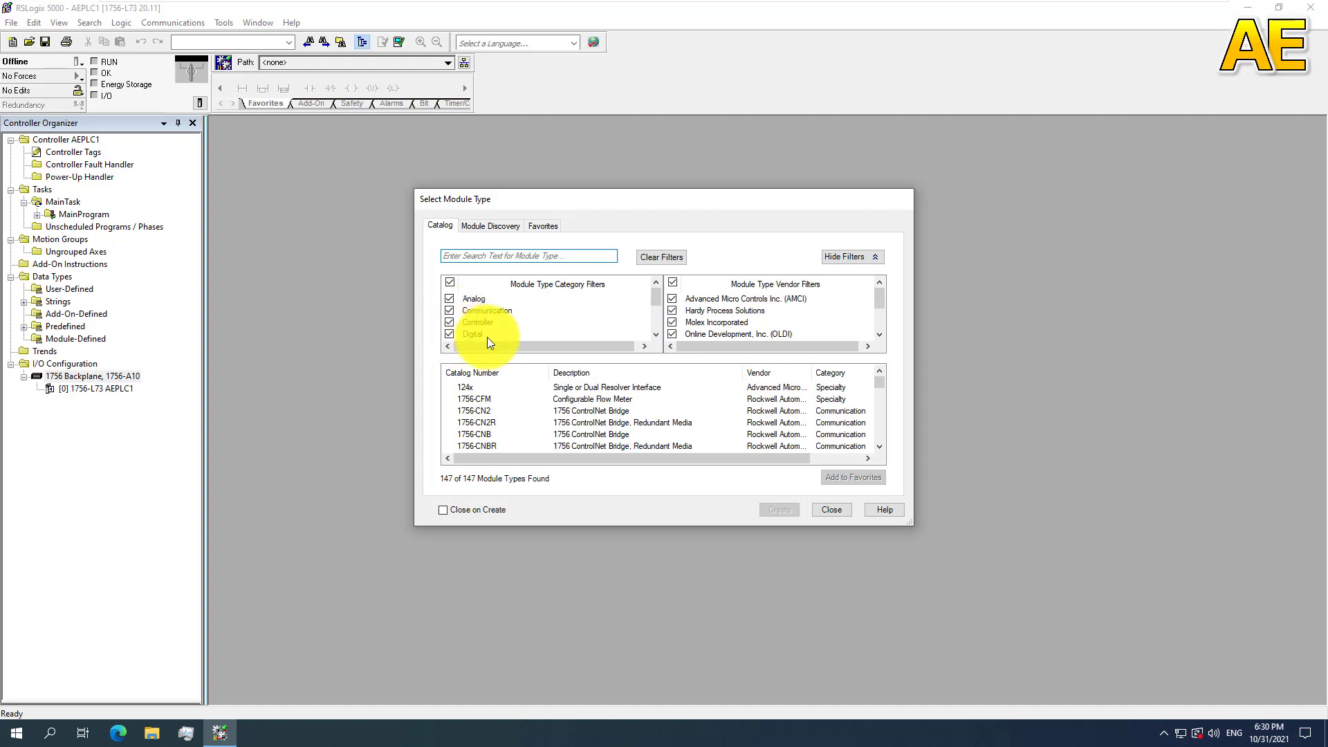
pyautogui.click(449, 282)
pyautogui.click(450, 281)
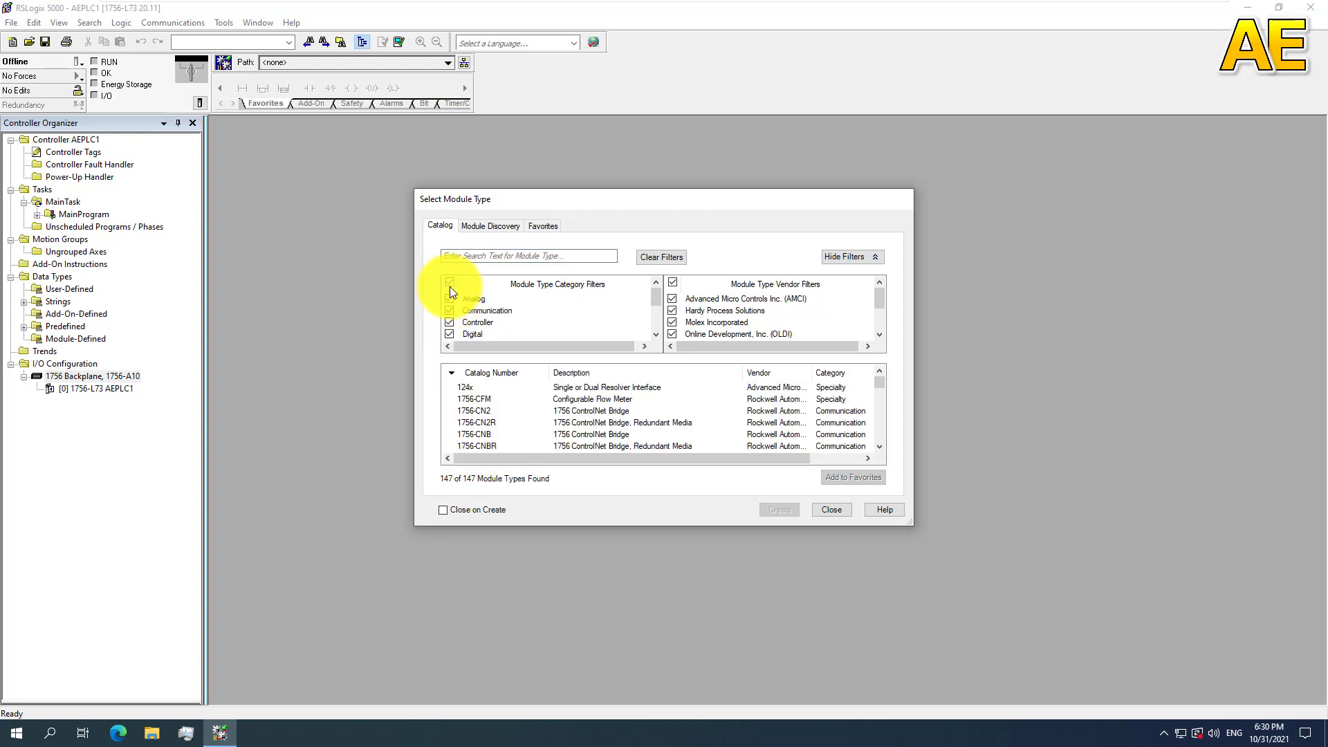
pyautogui.click(450, 284)
pyautogui.click(448, 284)
pyautogui.click(450, 298)
pyautogui.click(449, 322)
pyautogui.click(450, 332)
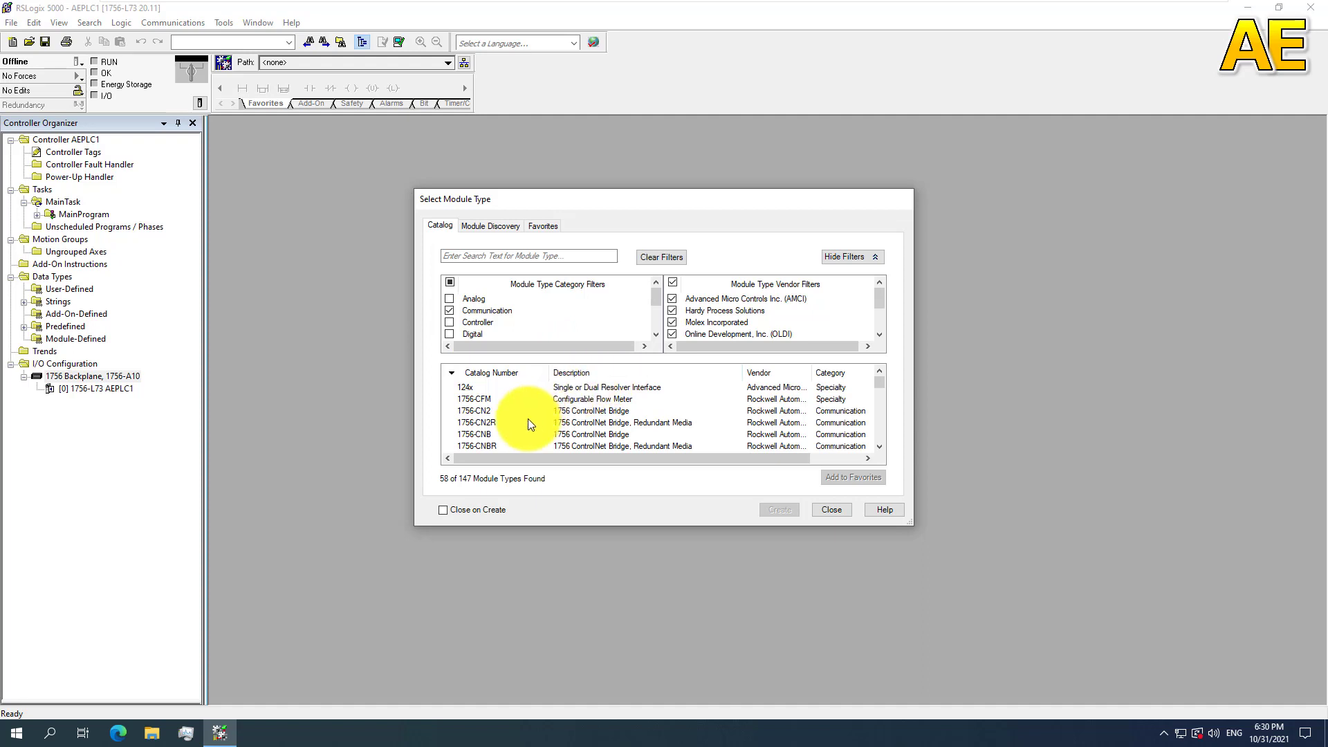
# Step: Add a 1756-CN2R redundant-media ControlNet bridge named CN1 to the backplane and close the module catalog
pyautogui.click(502, 422)
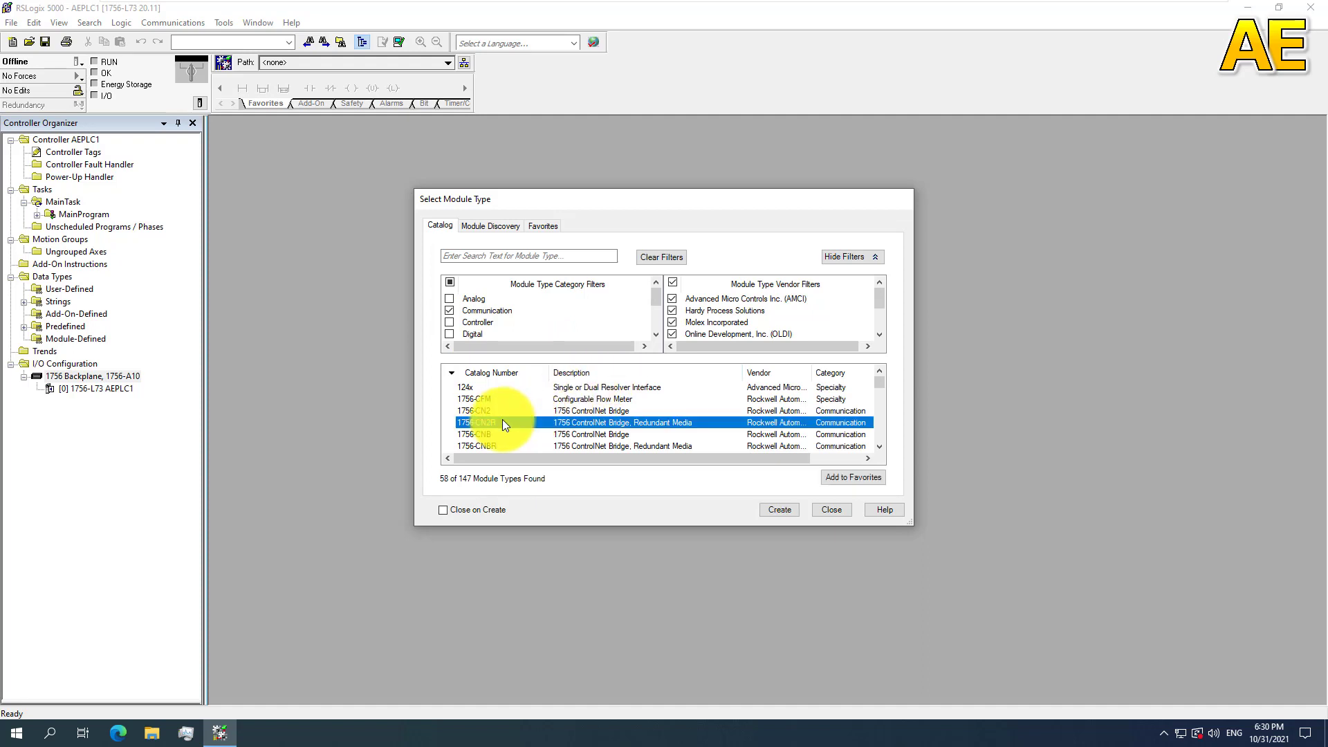
pyautogui.click(773, 512)
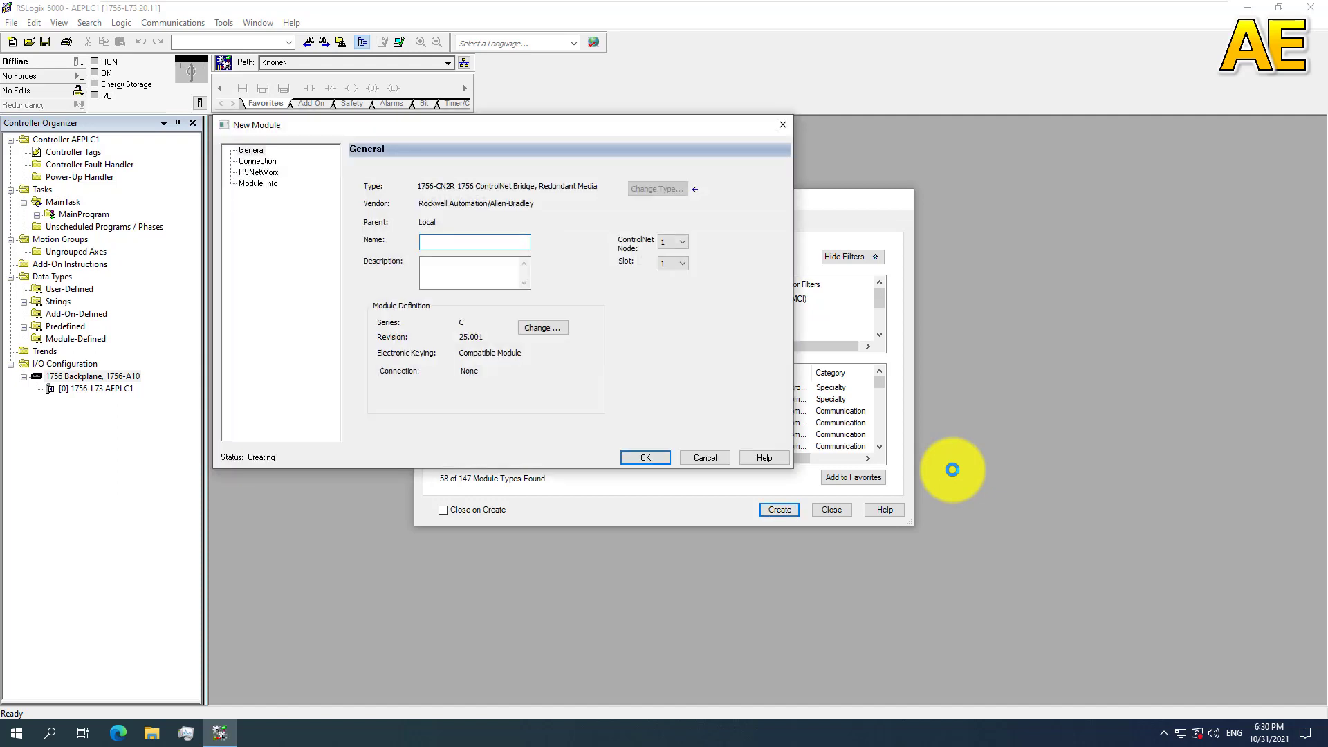
pyautogui.write('CN1')
pyautogui.click(638, 458)
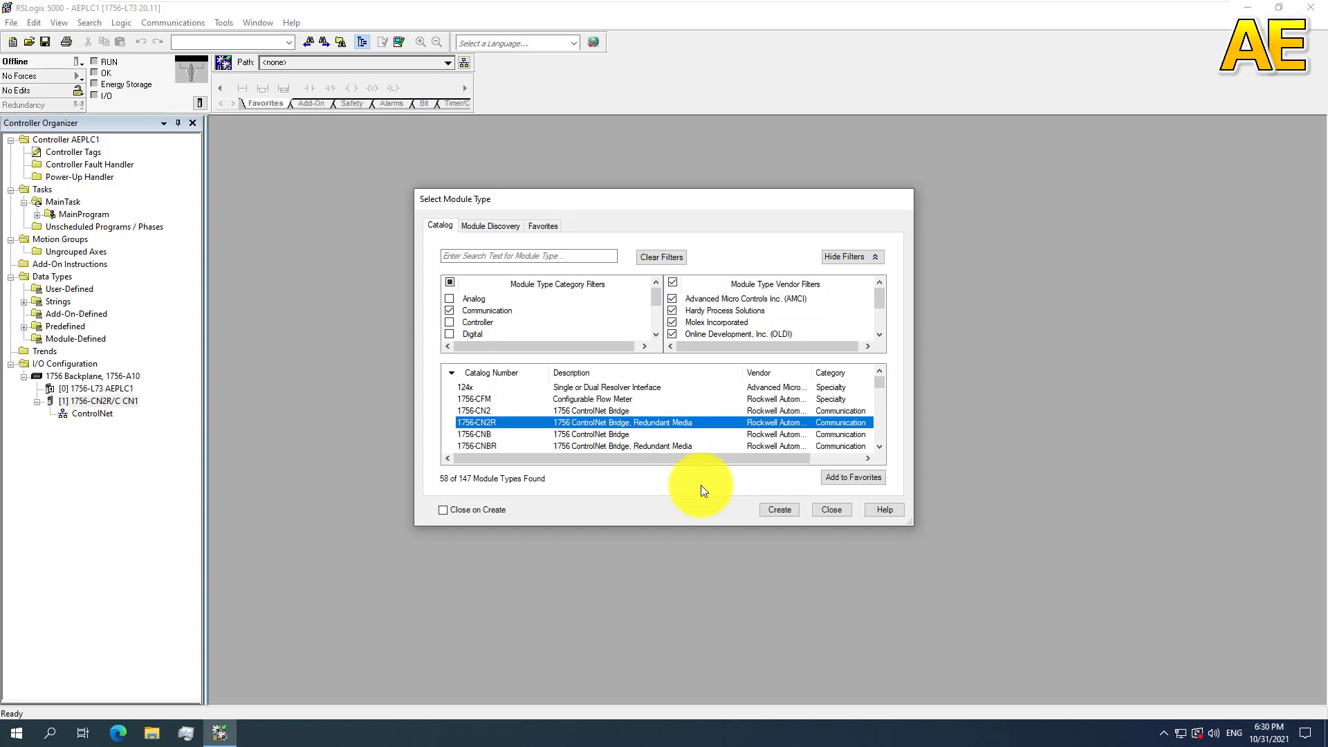
pyautogui.click(850, 509)
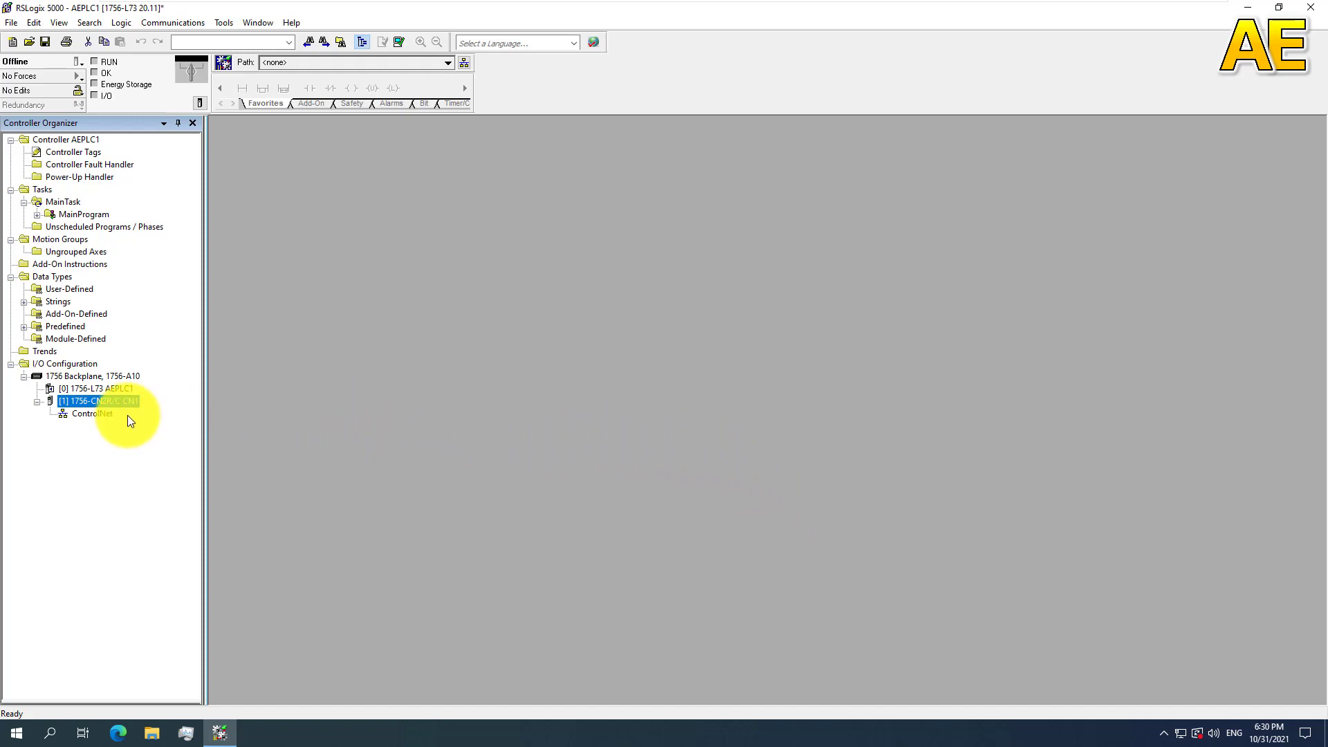
# Step: Begin adding a module to the ControlNet network under CN1 and filter the catalog to Communication modules only
pyautogui.click(104, 412)
pyautogui.rightClick(96, 412)
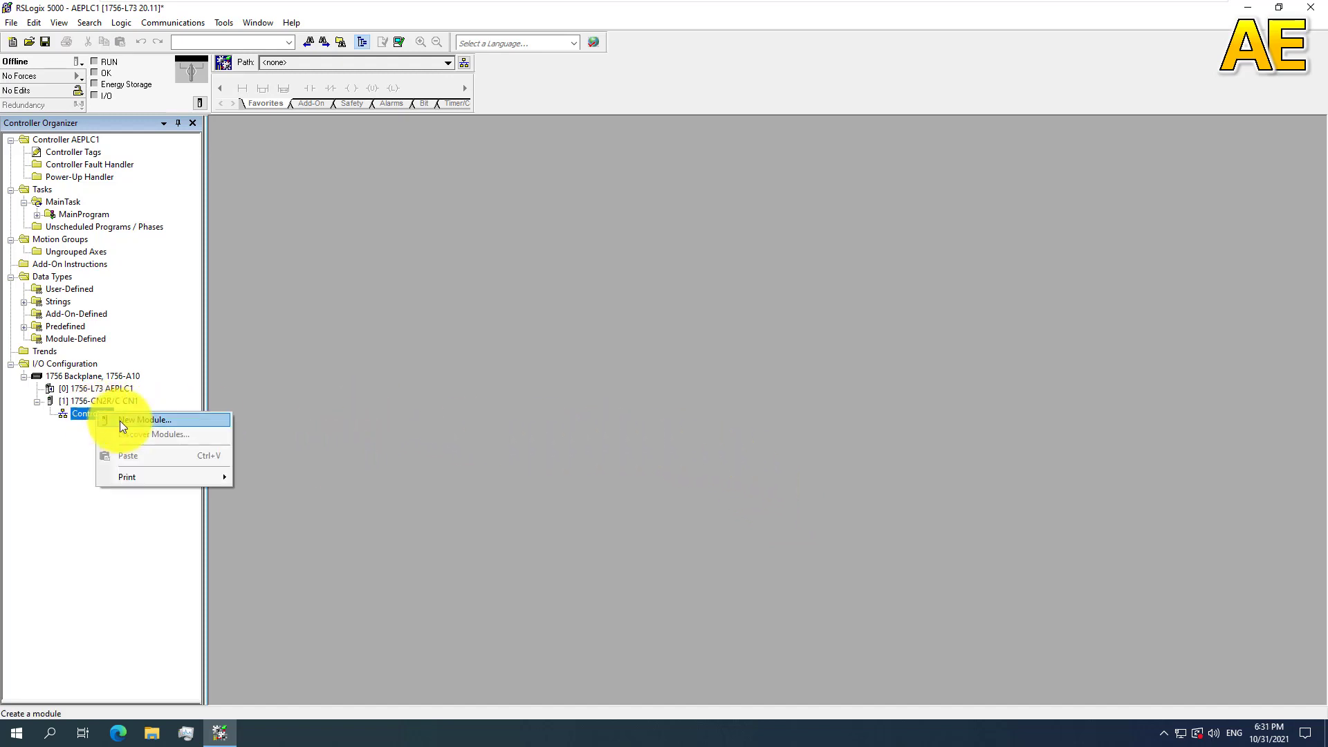
pyautogui.click(123, 420)
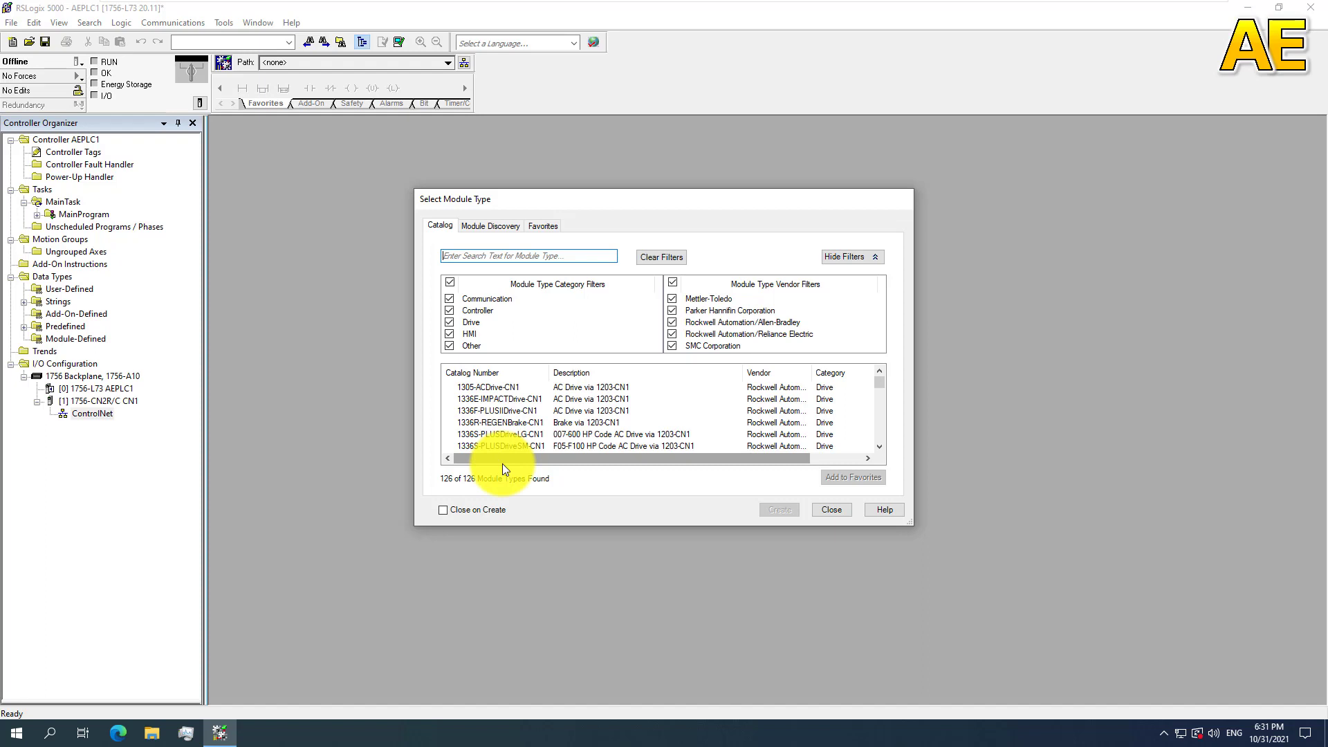
pyautogui.click(449, 310)
pyautogui.click(451, 323)
pyautogui.click(449, 334)
pyautogui.click(447, 346)
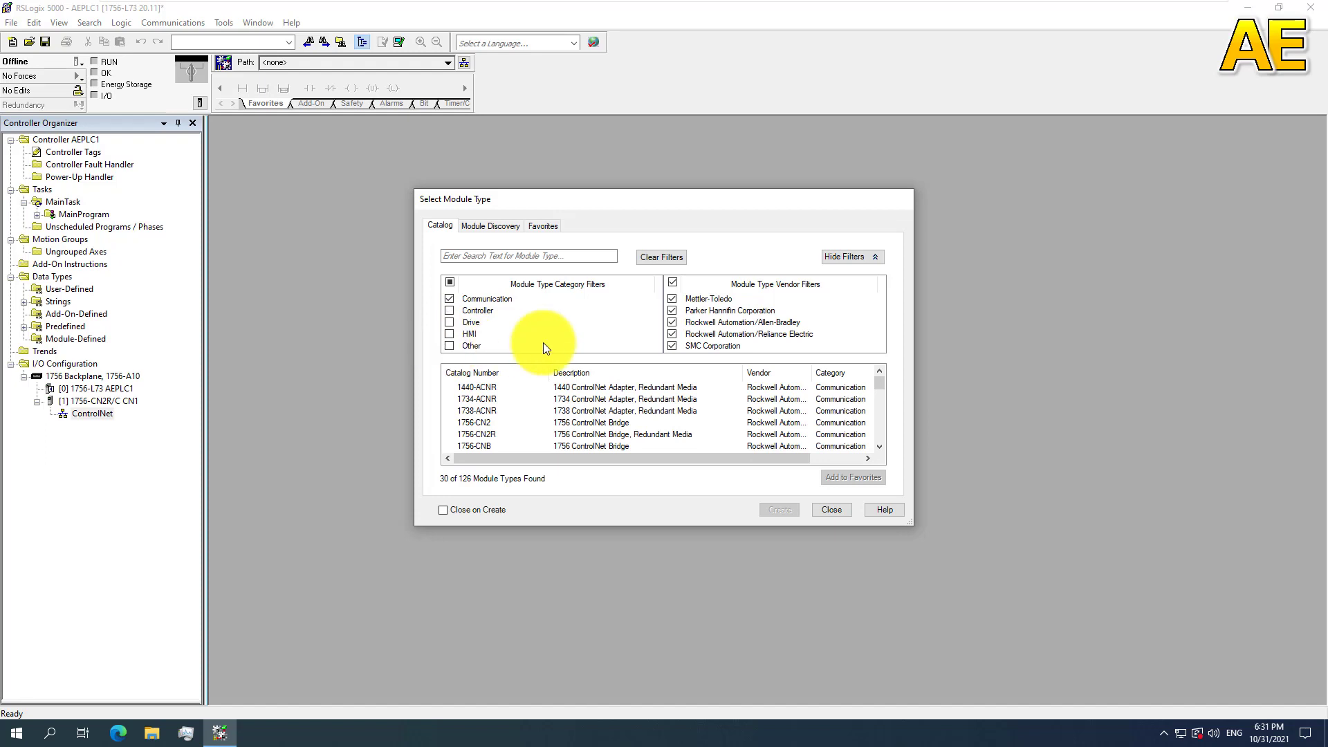
# Step: Add a 1794-ACN15 ControlNet adapter named CN1Adapter1 to the ControlNet network and close the module catalog
pyautogui.click(575, 401)
pyautogui.scroll(-4, 575, 401)
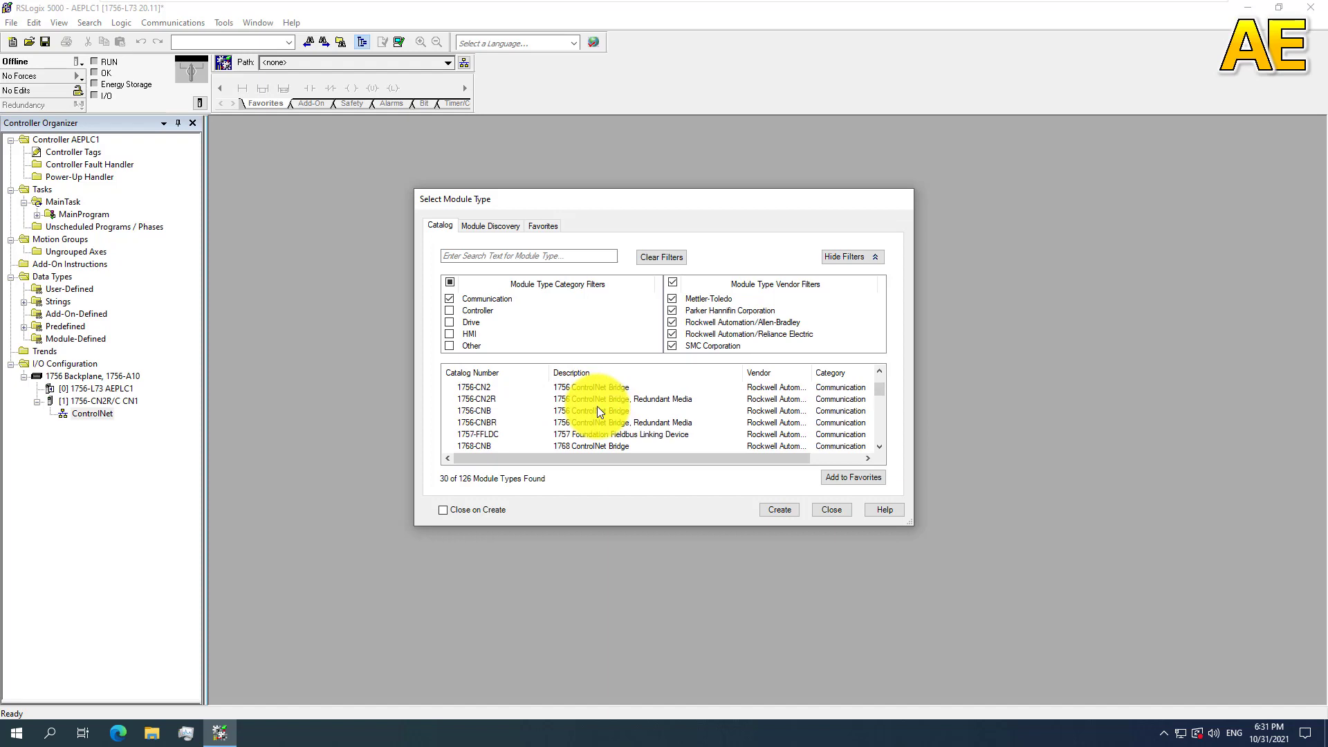
pyautogui.scroll(-1, 597, 406)
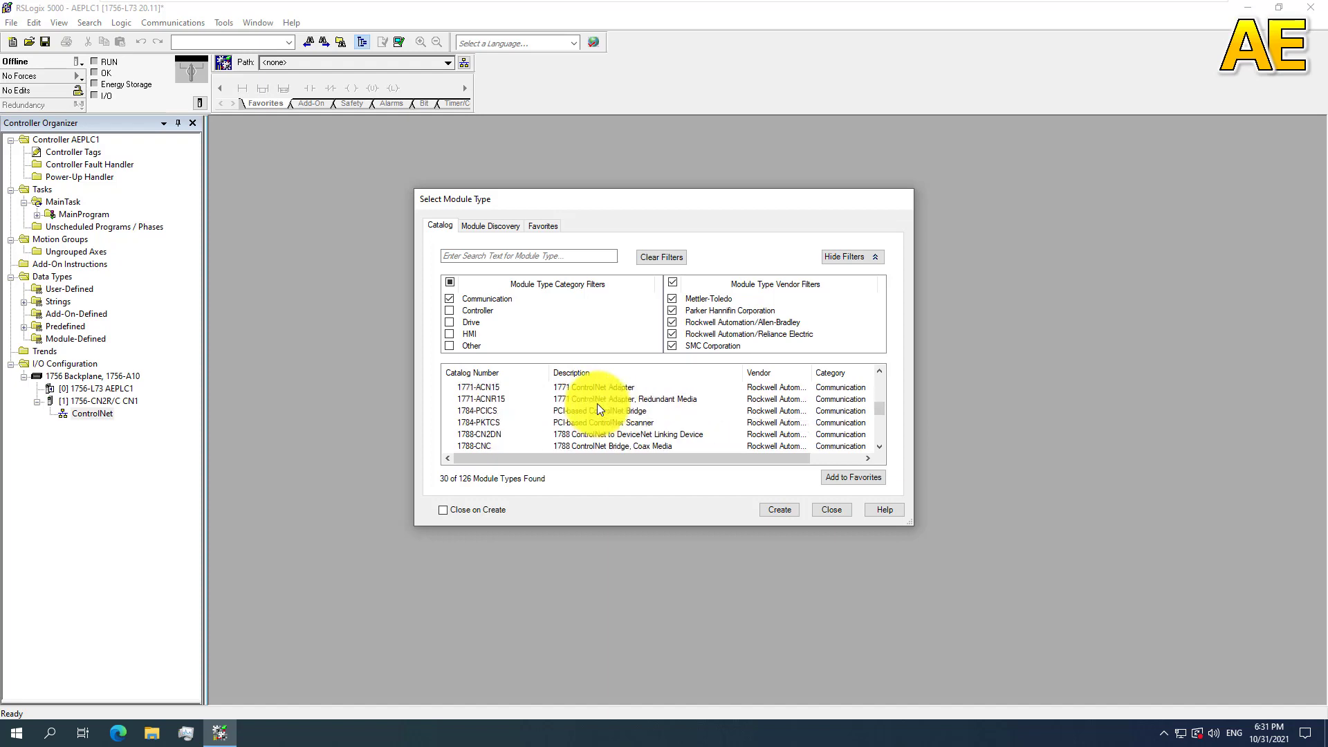
pyautogui.scroll(-3, 597, 406)
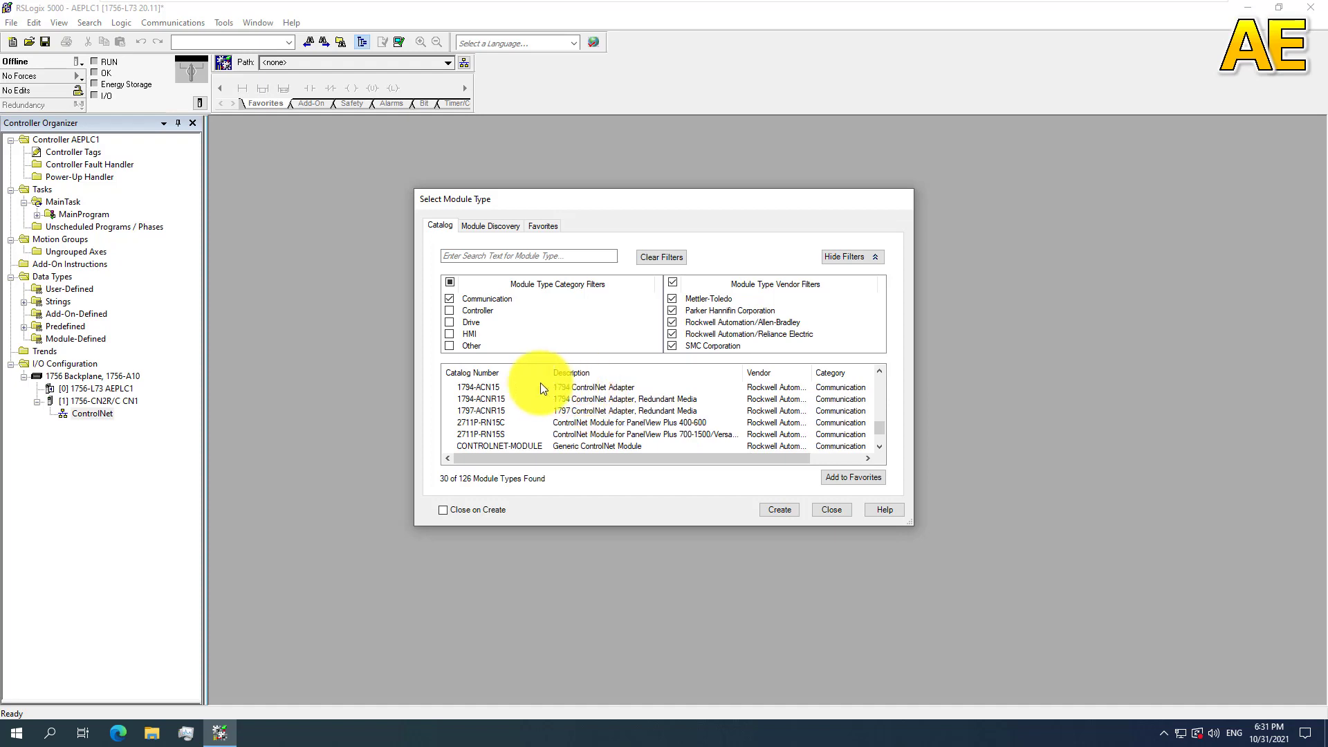
pyautogui.click(498, 391)
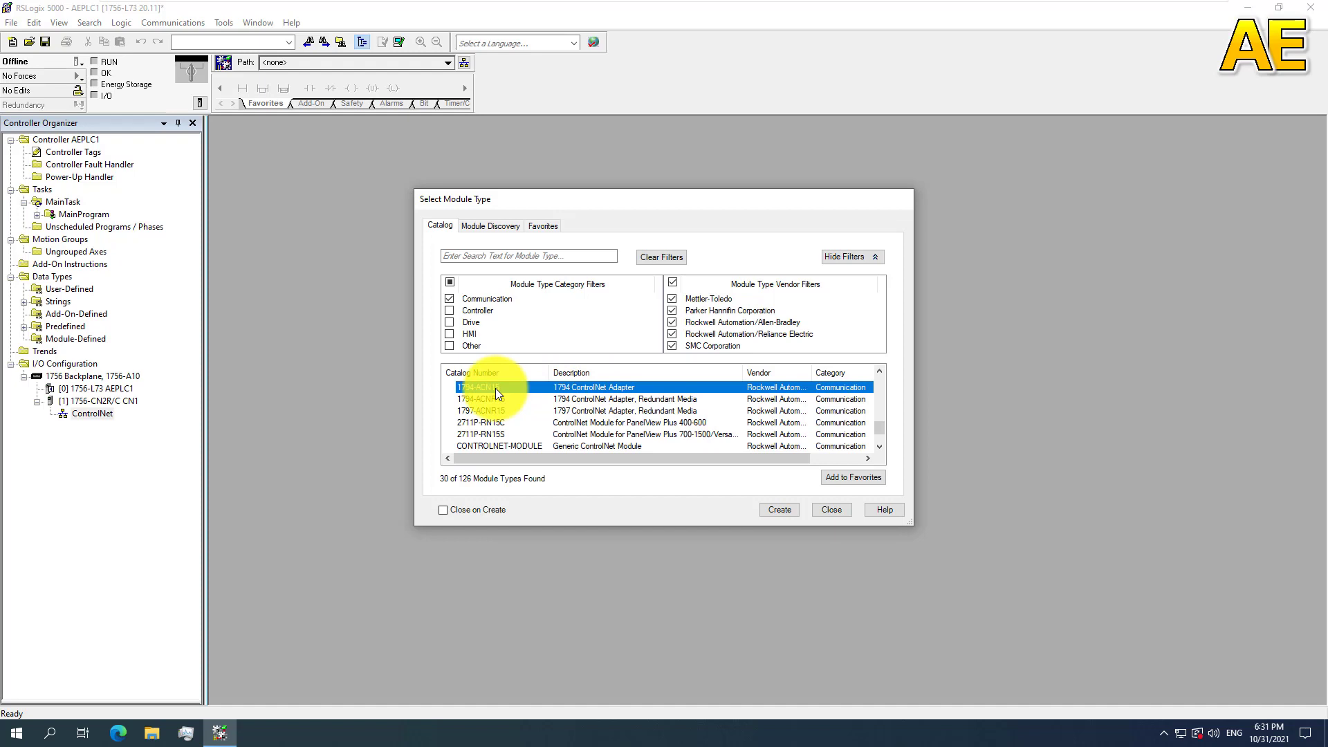
pyautogui.click(786, 511)
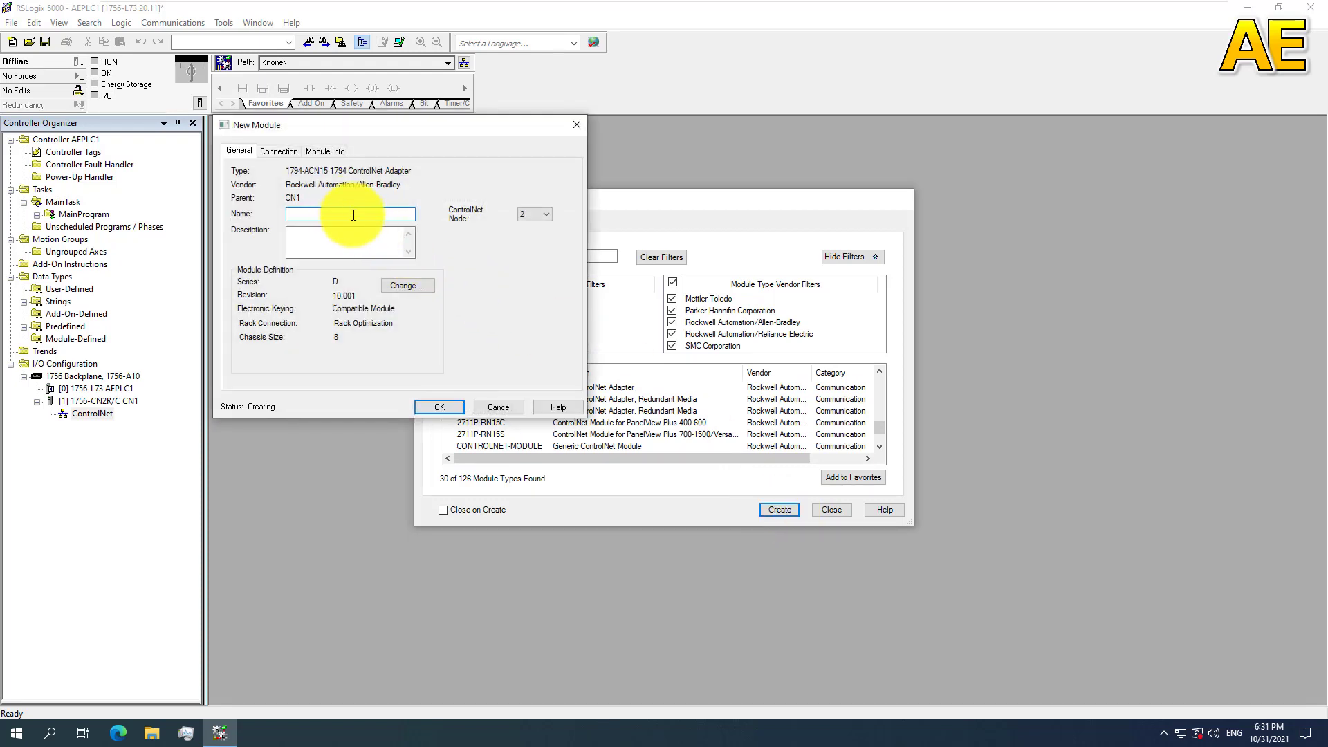
pyautogui.write('CN1Adapter1')
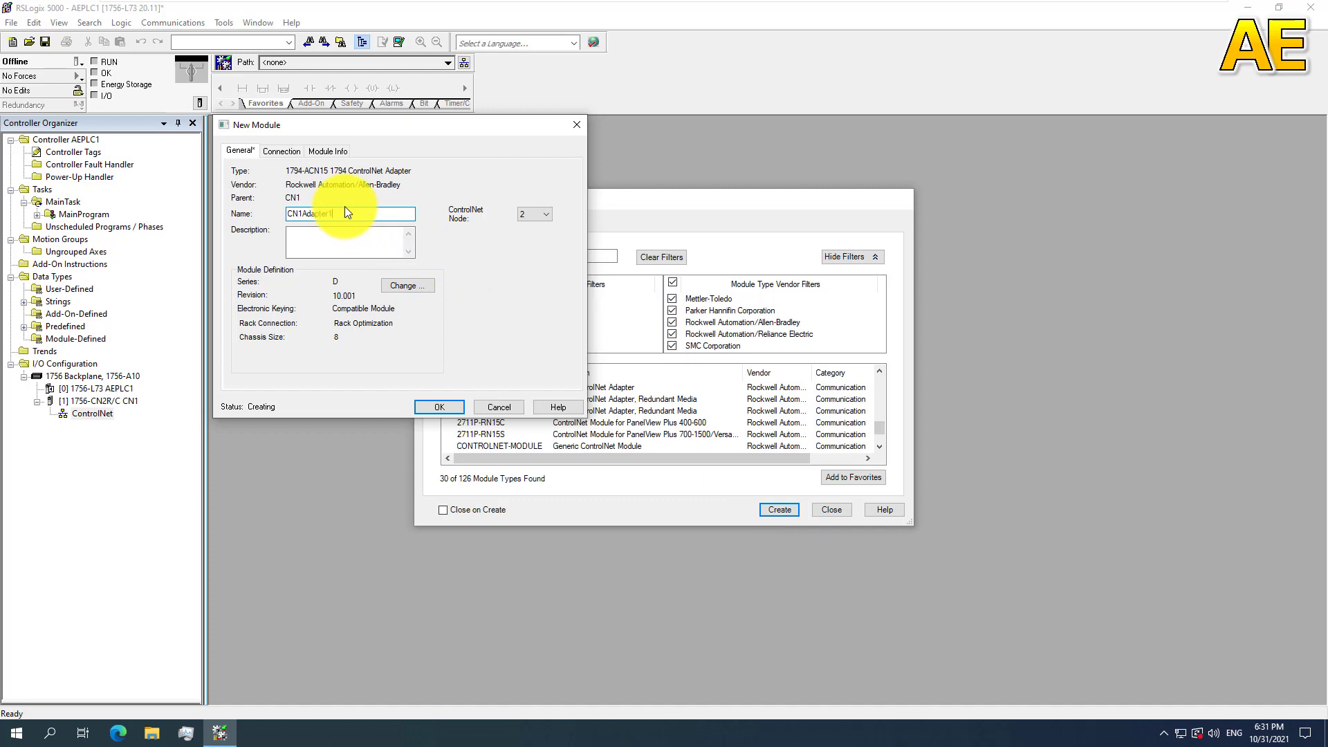
pyautogui.click(438, 407)
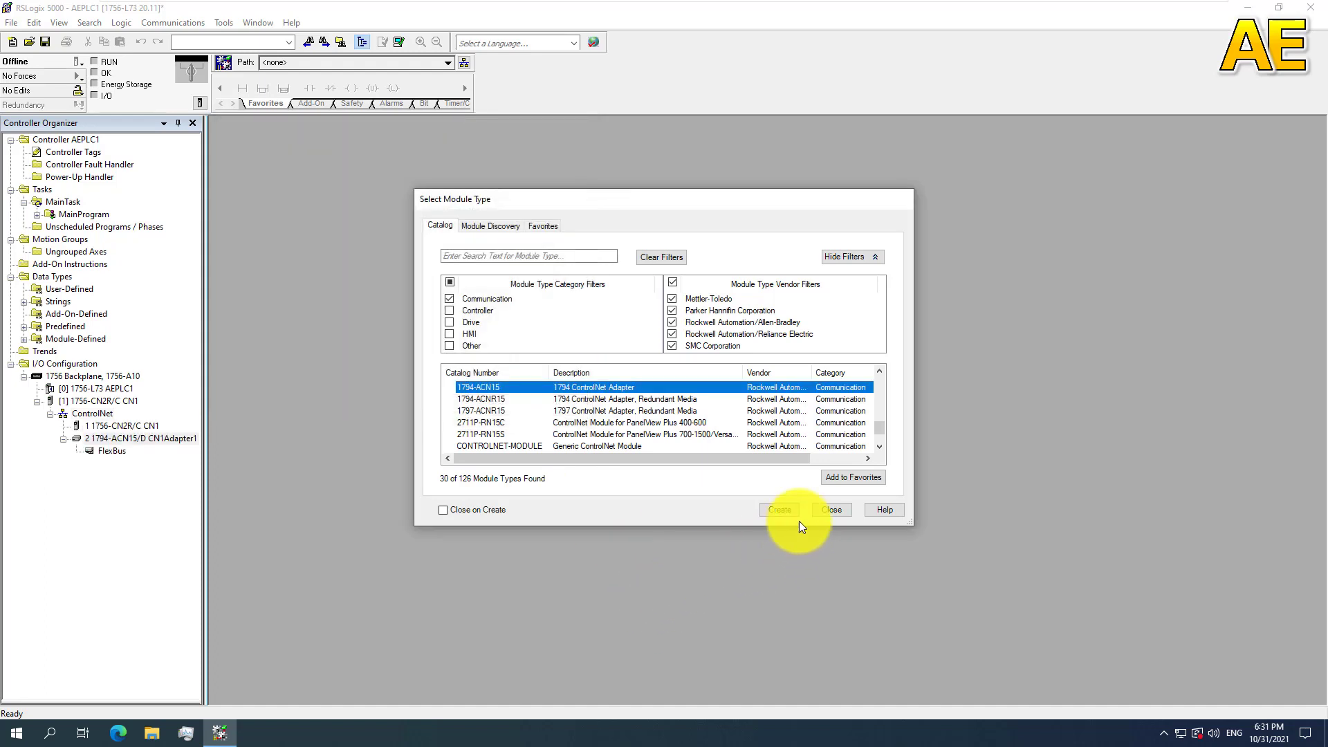
pyautogui.click(831, 509)
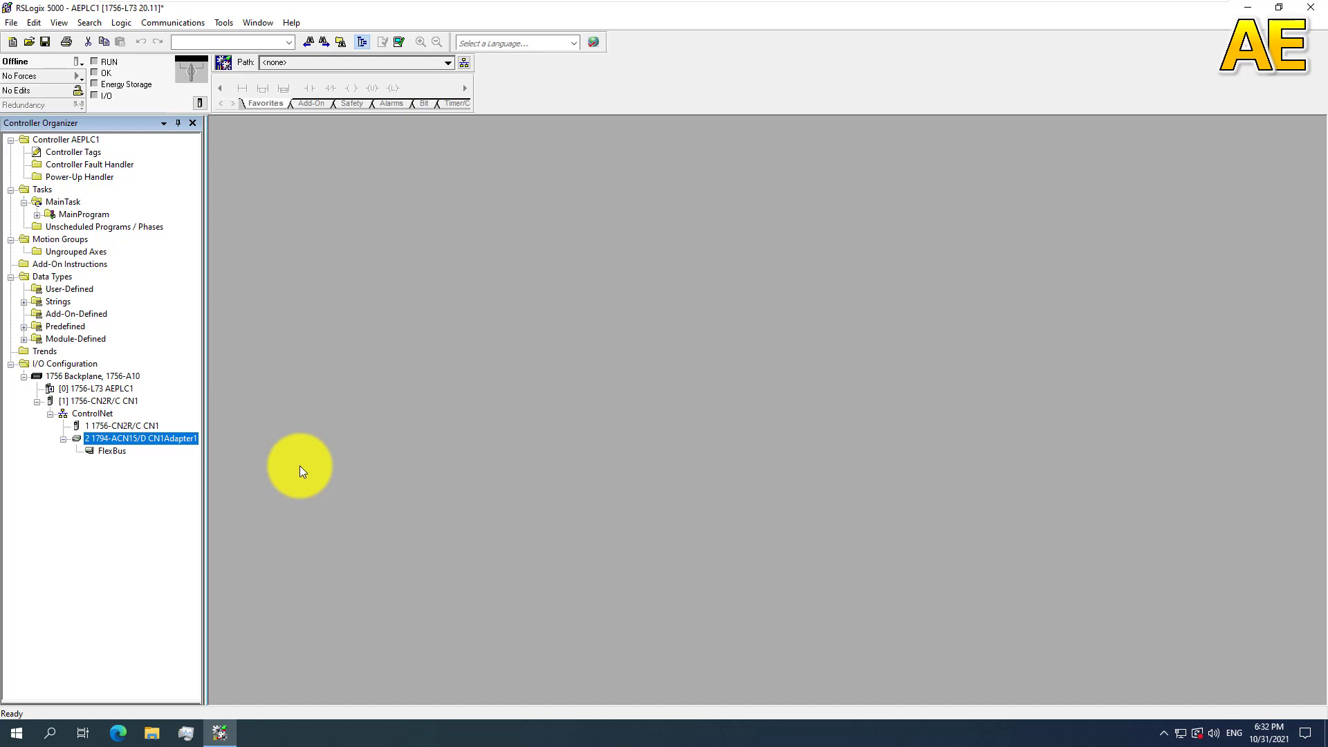
# Step: Begin adding a module to the FlexBus under CN1Adapter1 and filter the catalog to Analog modules only
pyautogui.rightClick(118, 450)
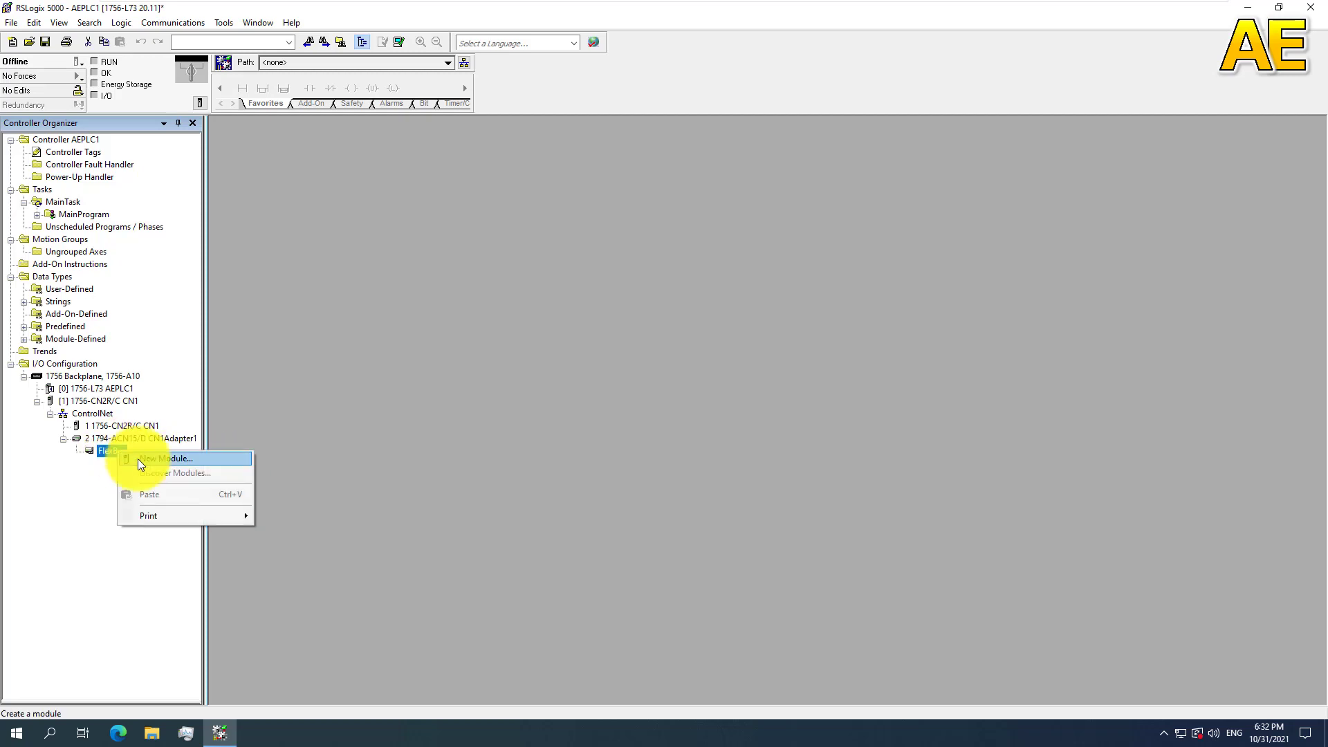
pyautogui.click(139, 458)
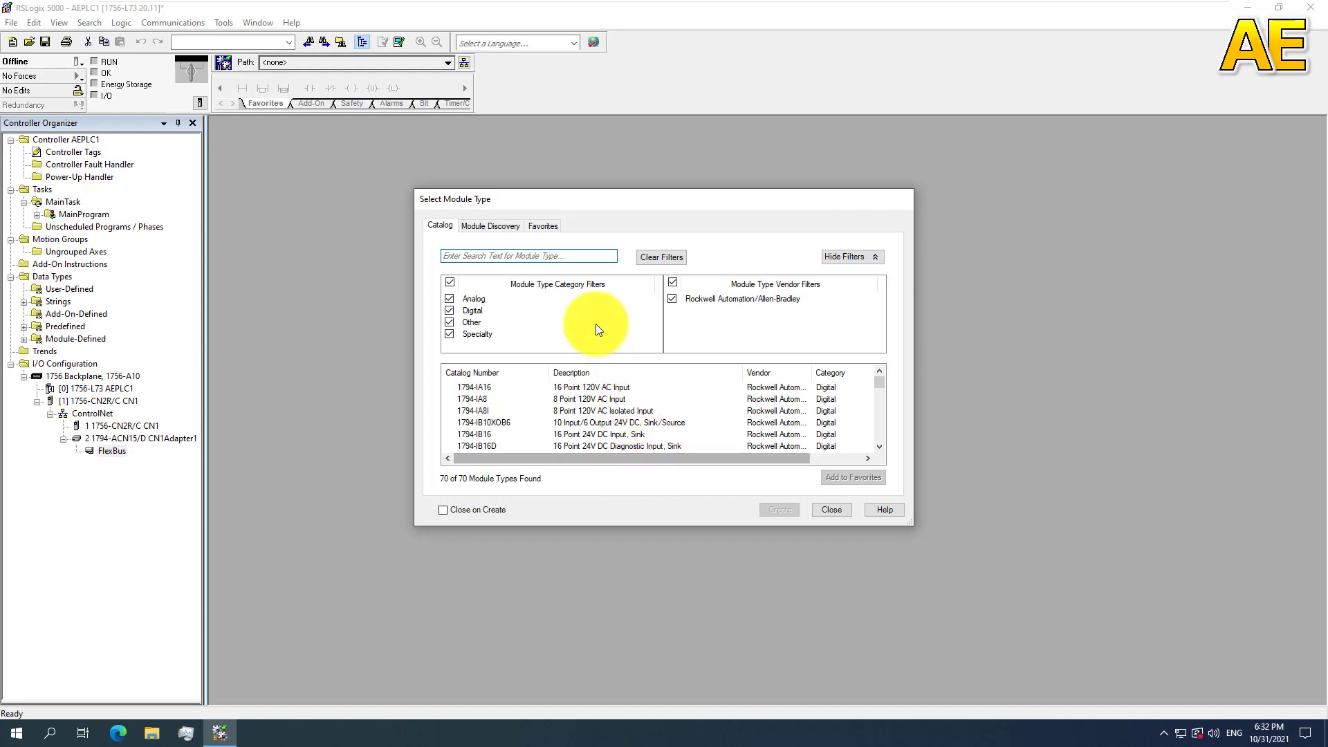
pyautogui.click(450, 310)
pyautogui.click(449, 322)
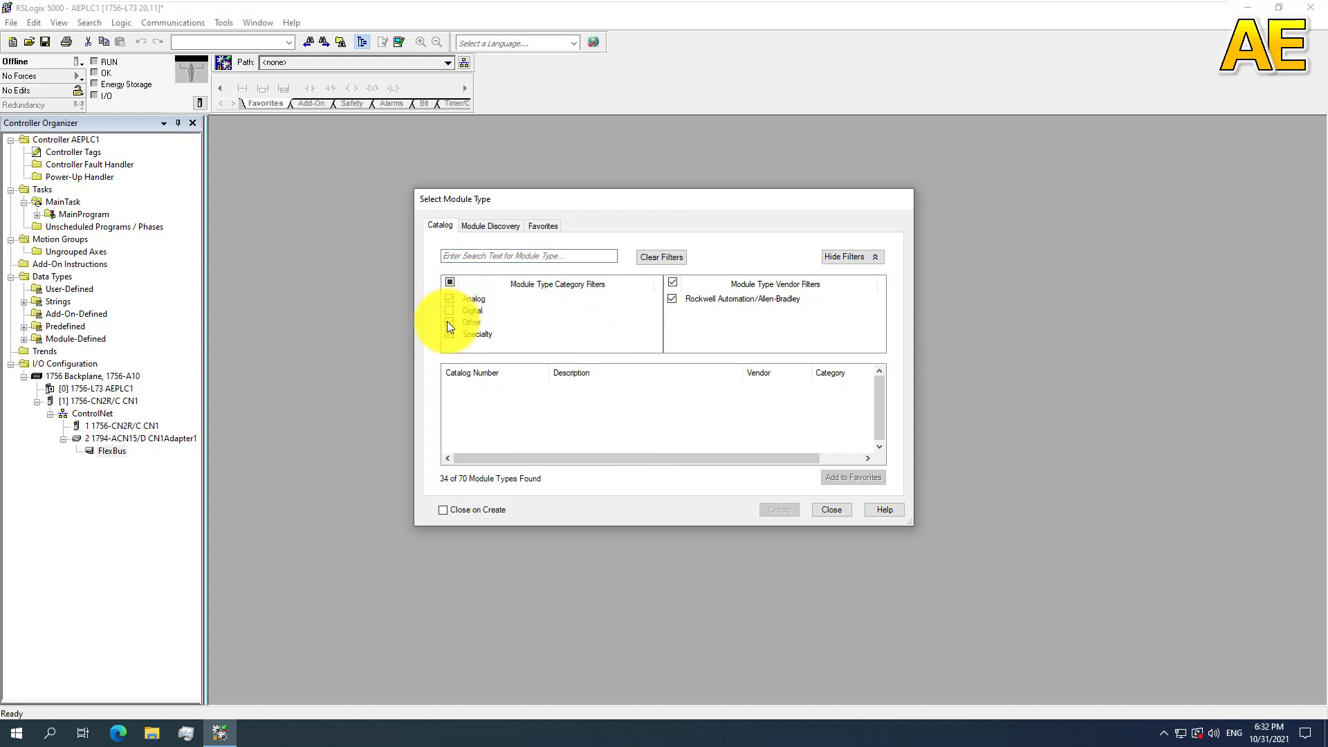
pyautogui.click(451, 334)
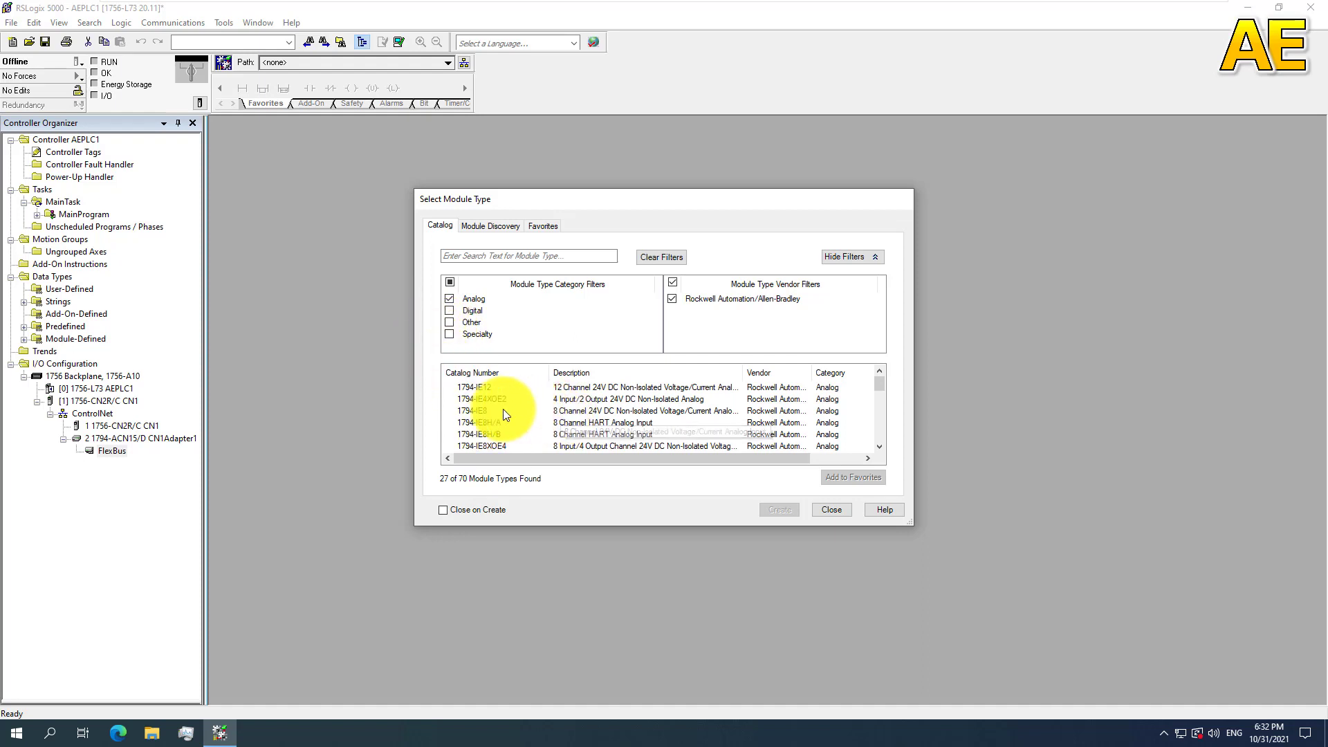
# Step: Add a 1794-IE8 8-channel analog input module named AI1 to the FlexBus and close the module catalog
pyautogui.click(484, 411)
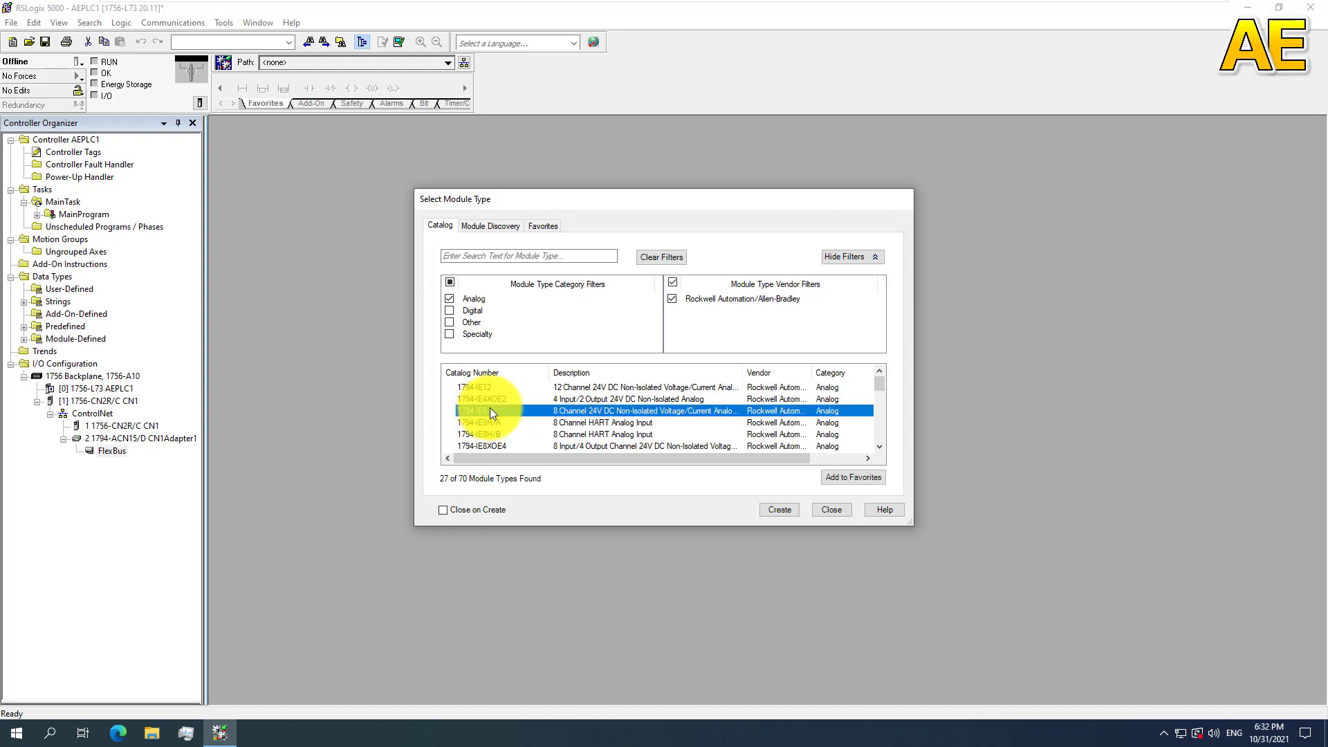
pyautogui.click(794, 508)
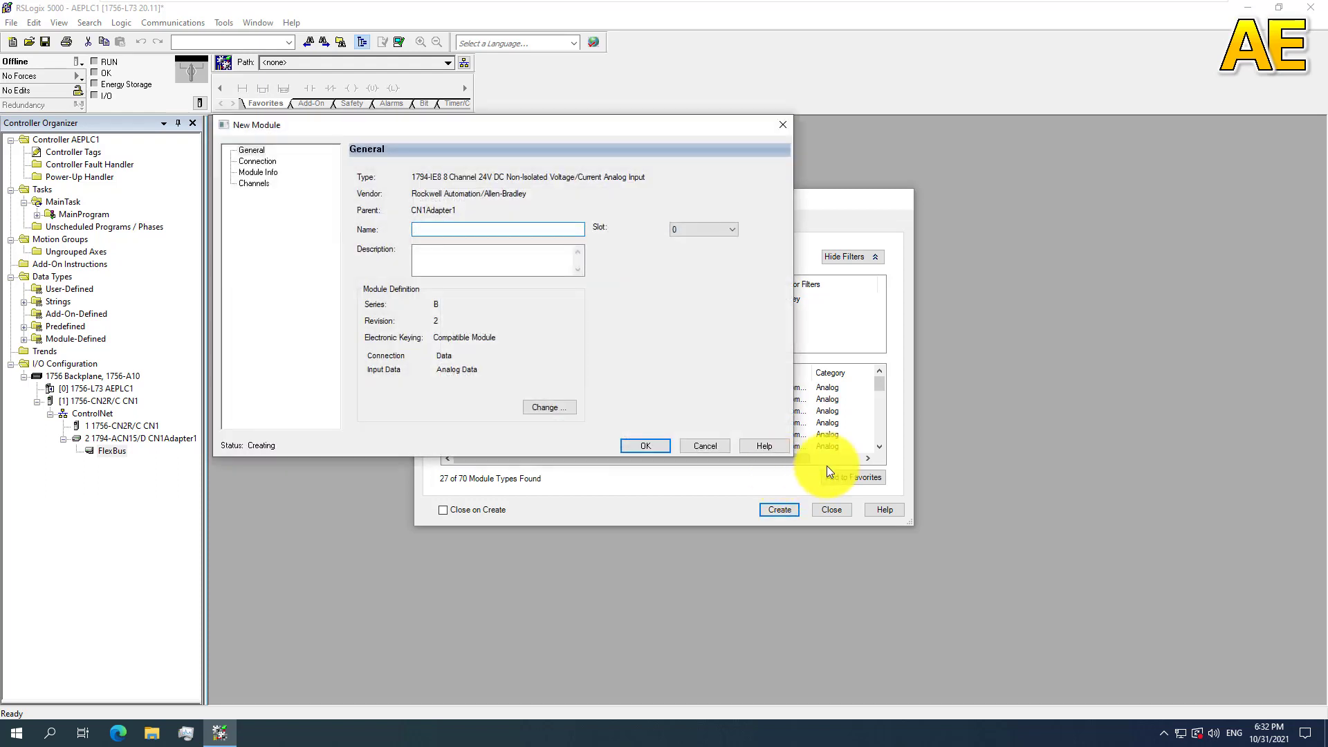
pyautogui.write('AI1')
pyautogui.click(640, 445)
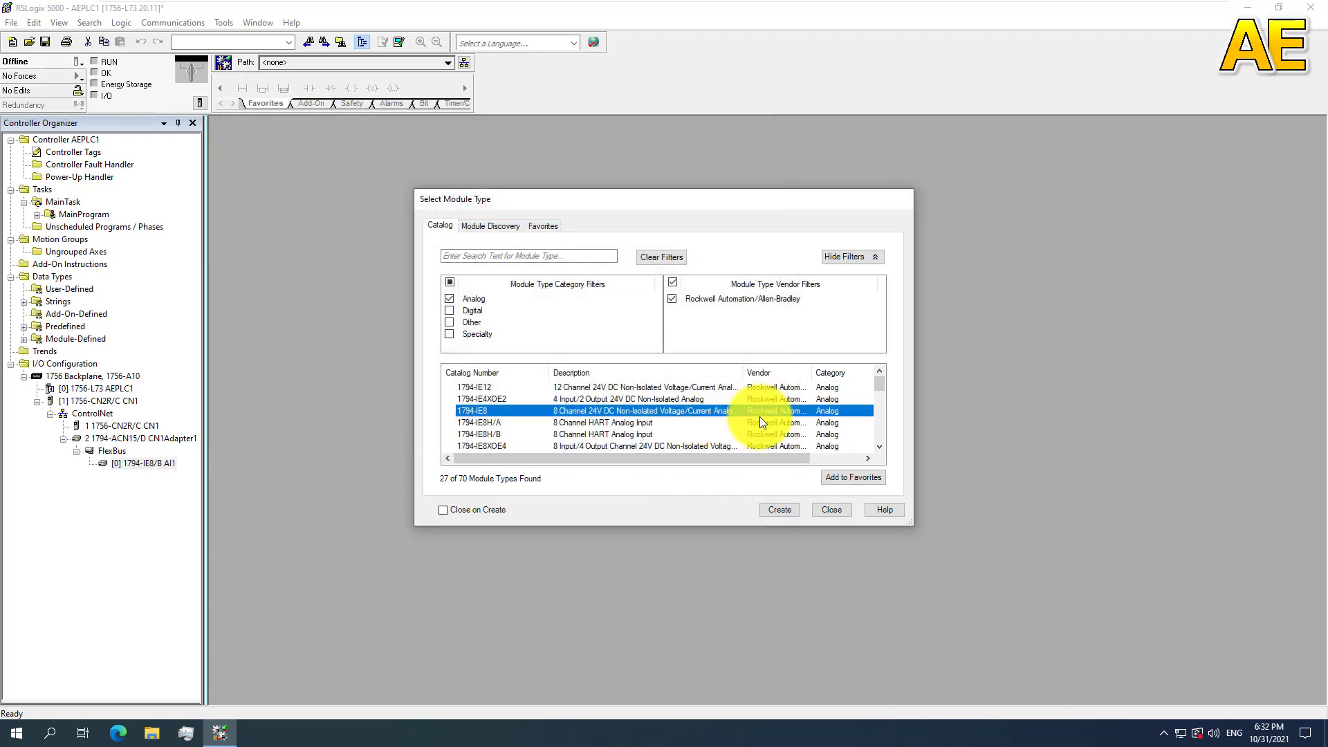
pyautogui.click(832, 509)
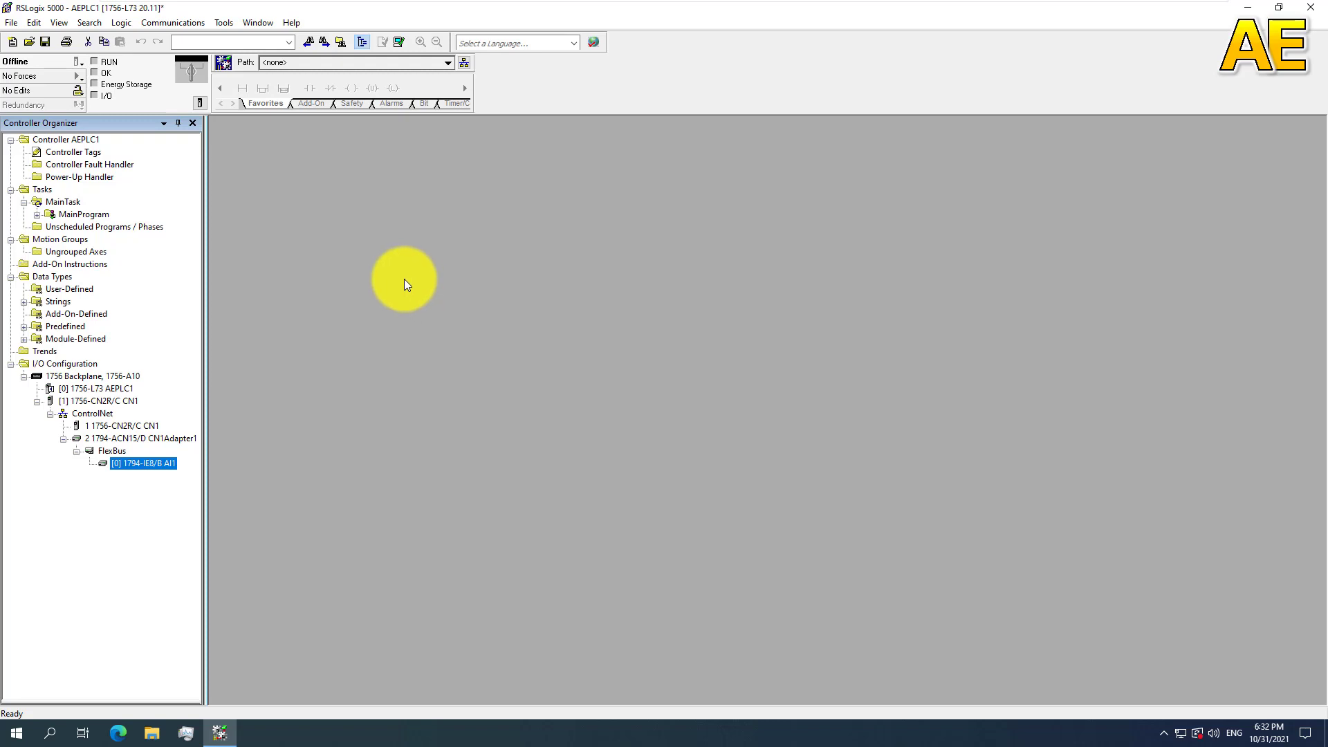
# Step: Begin a new task named Analog with the description "Analog input and output"
pyautogui.click(40, 191)
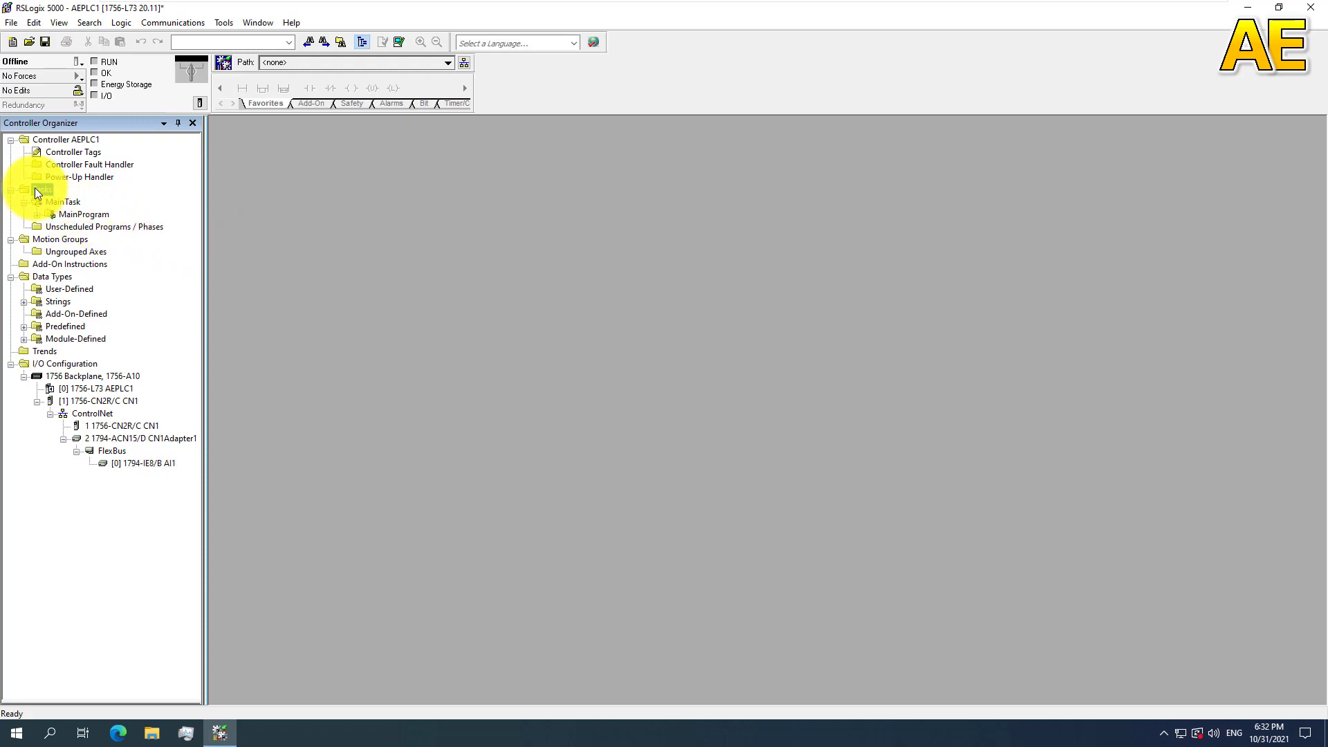
pyautogui.rightClick(34, 189)
pyautogui.click(76, 199)
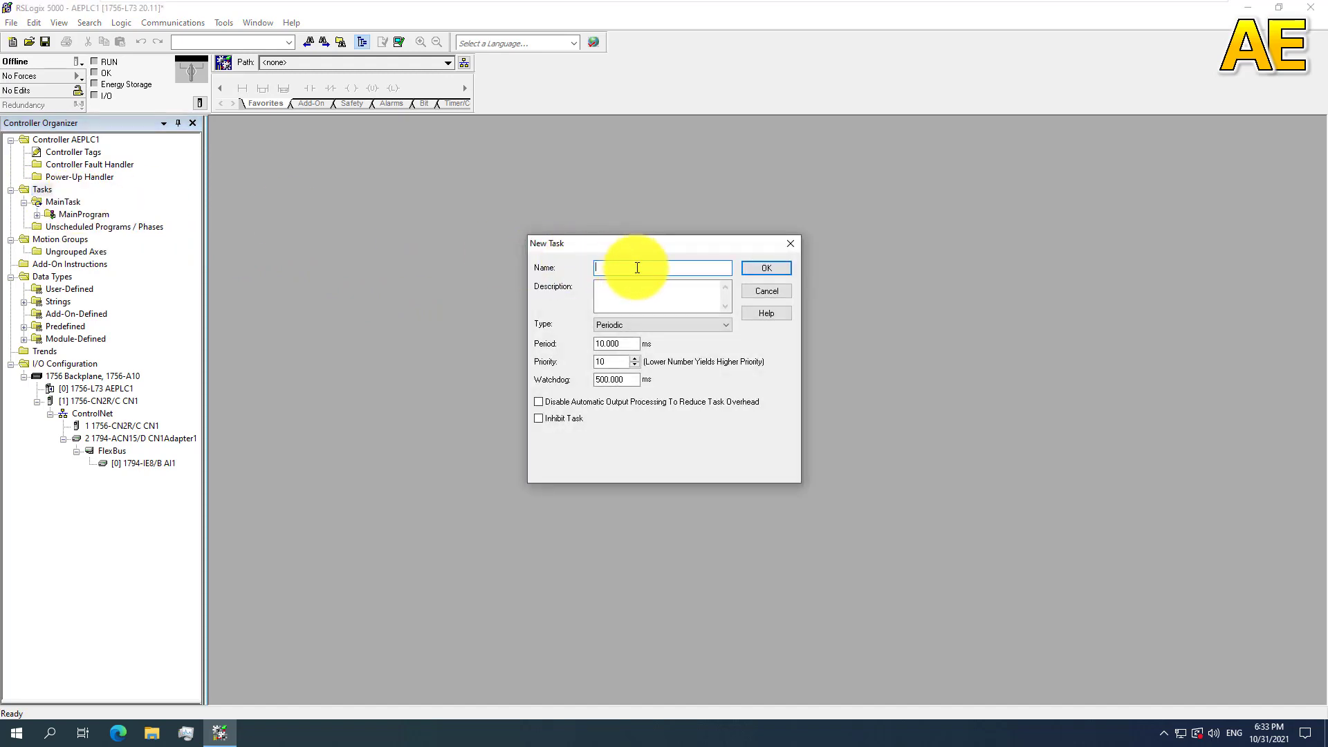
pyautogui.write('Analog')
pyautogui.click(634, 299)
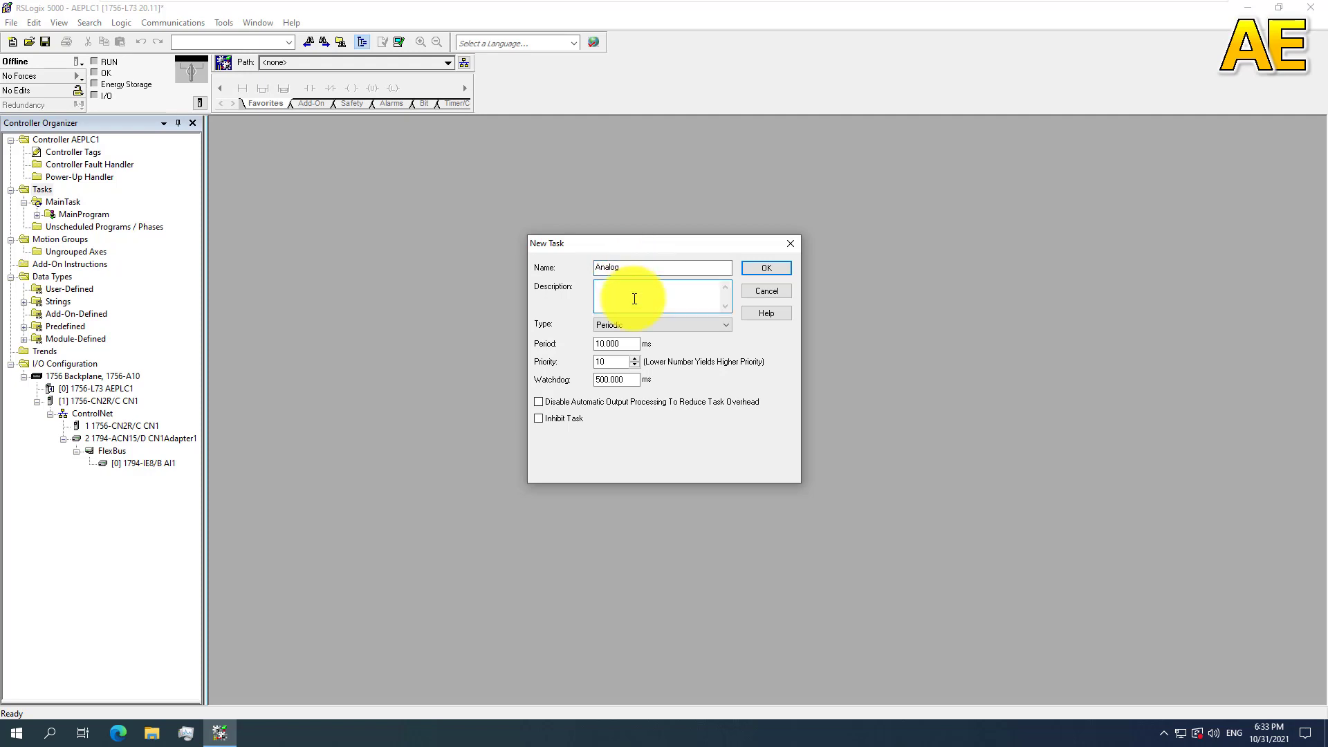
pyautogui.write('Analog input and output')
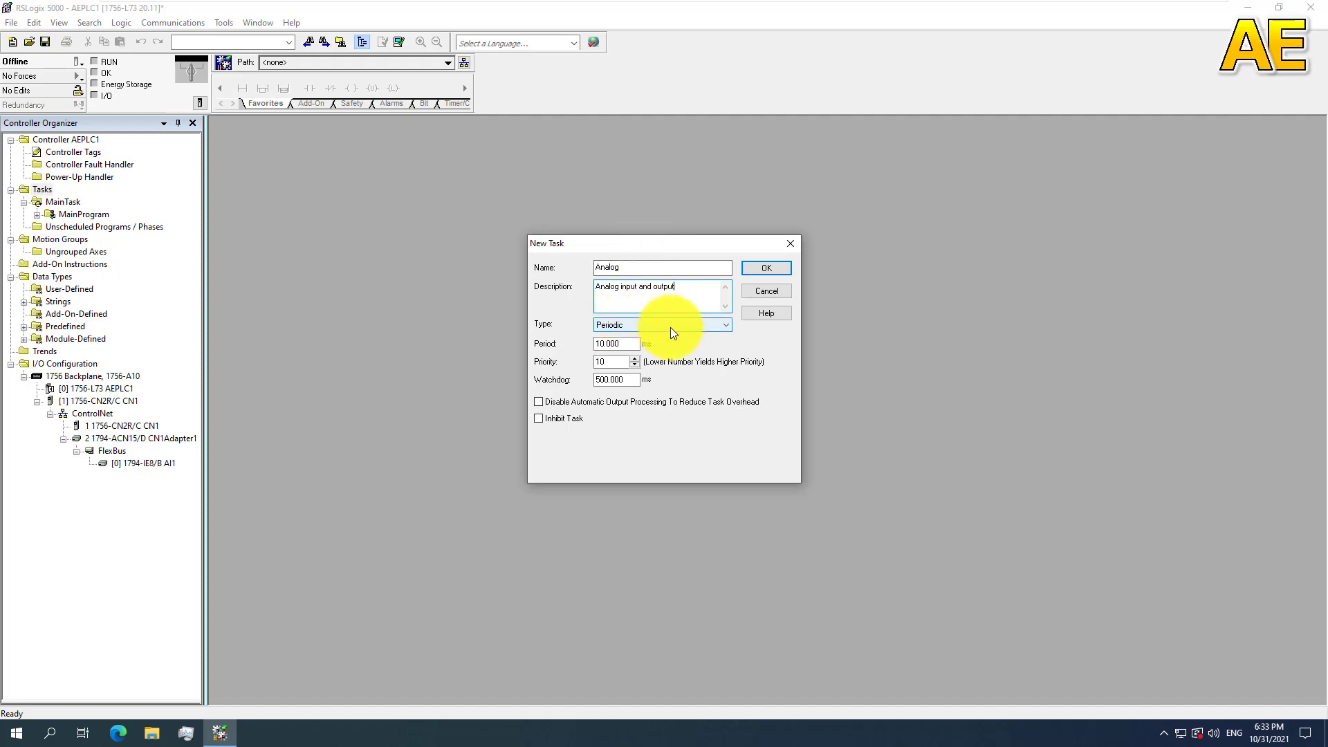
# Step: Define the Analog task as Periodic with a 5 ms period and priority 2, and create it
pyautogui.click(671, 327)
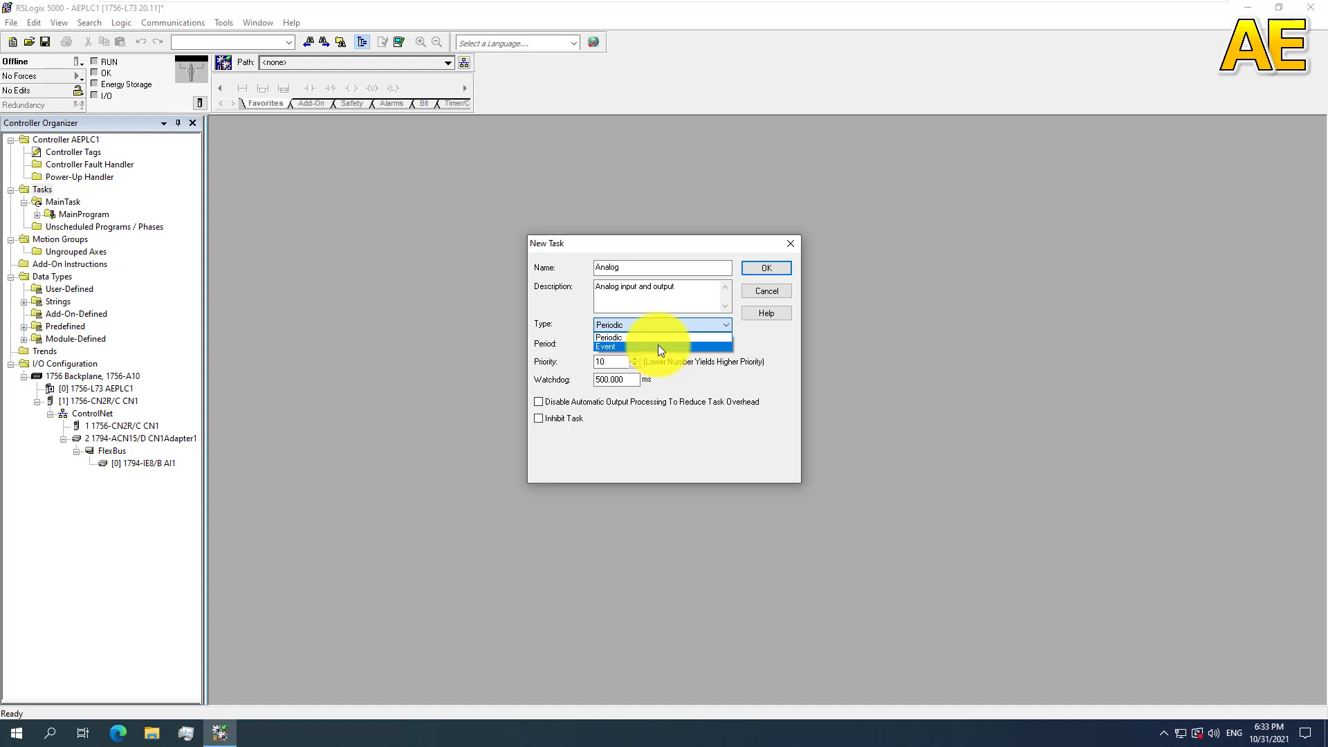
pyautogui.click(666, 337)
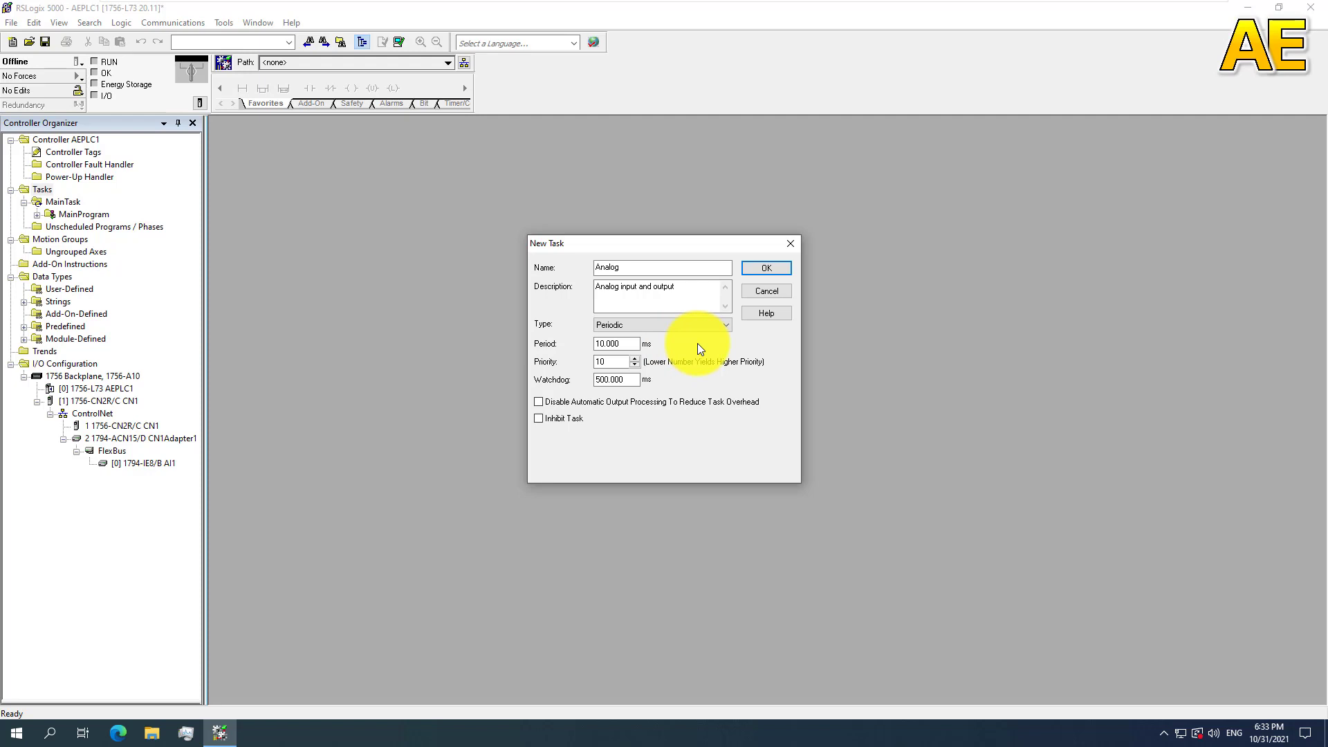
pyautogui.click(616, 343)
pyautogui.write('5')
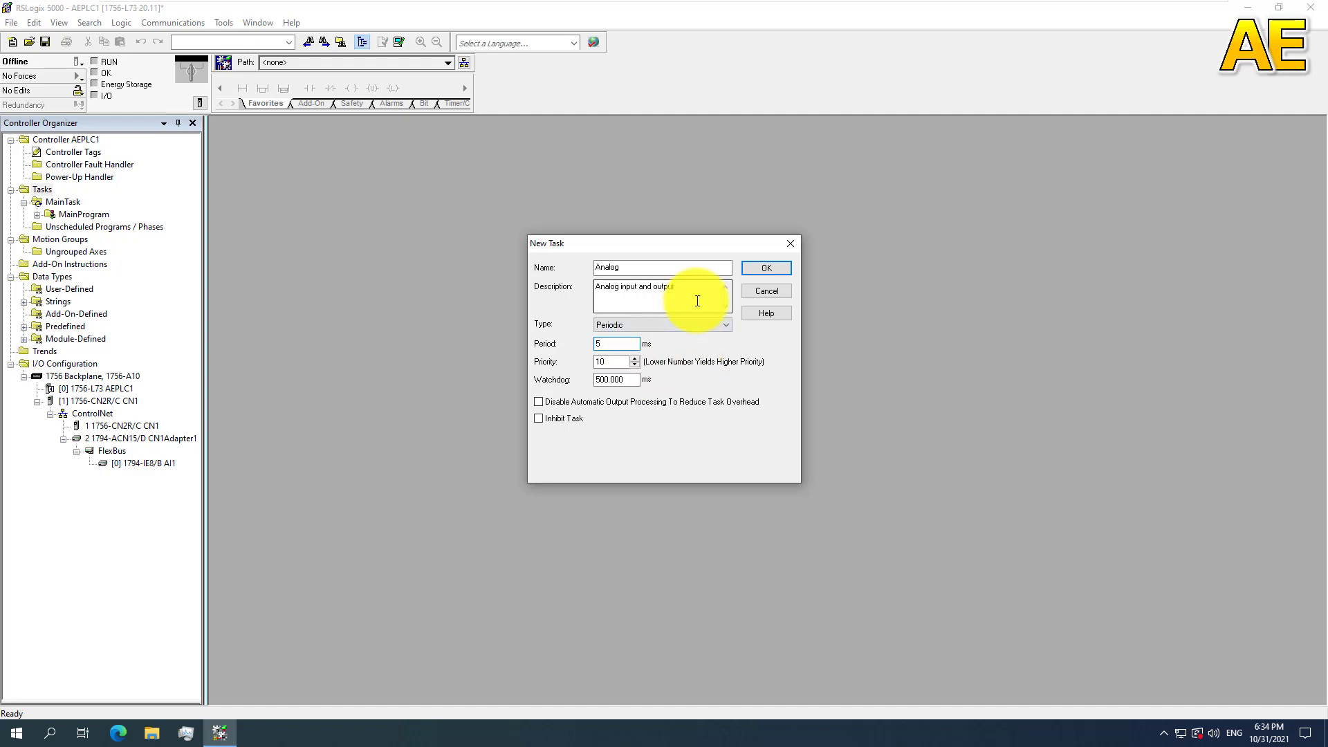
pyautogui.press('Return')
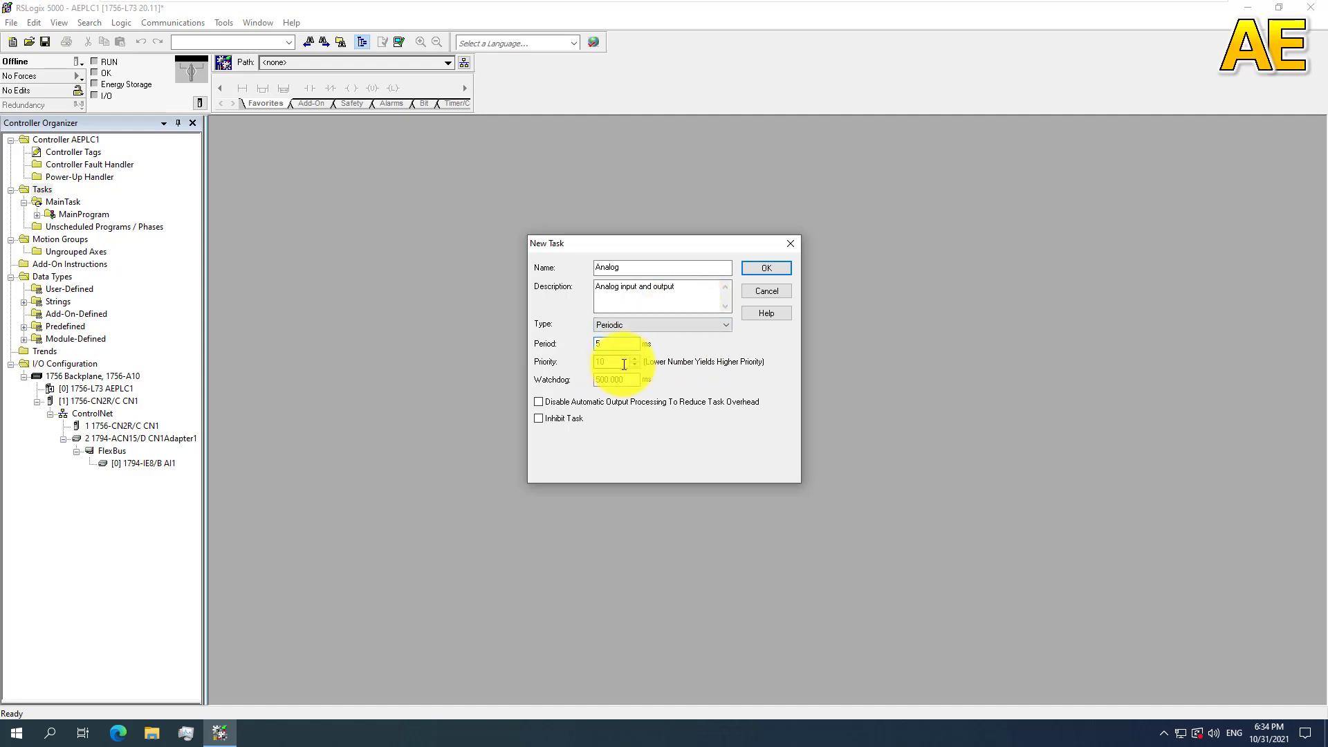
pyautogui.doubleClick(620, 360)
pyautogui.write('2')
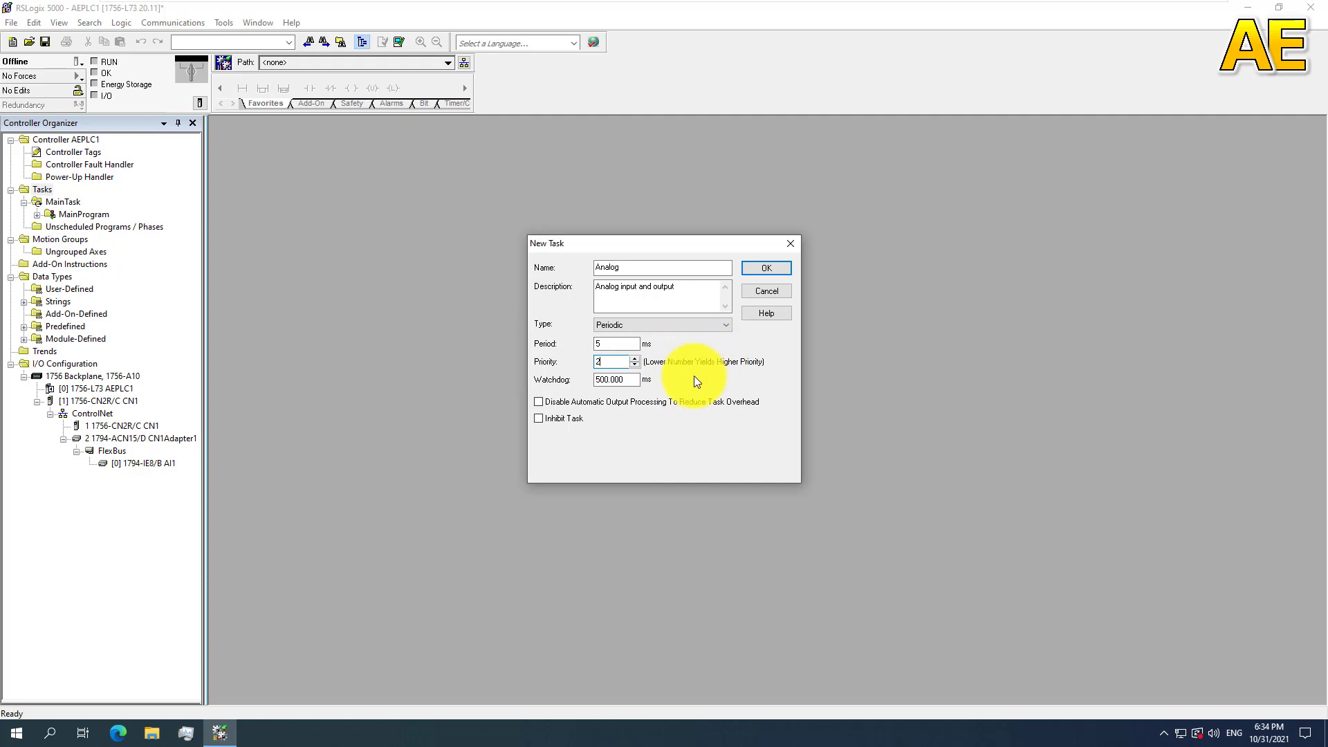
pyautogui.click(766, 267)
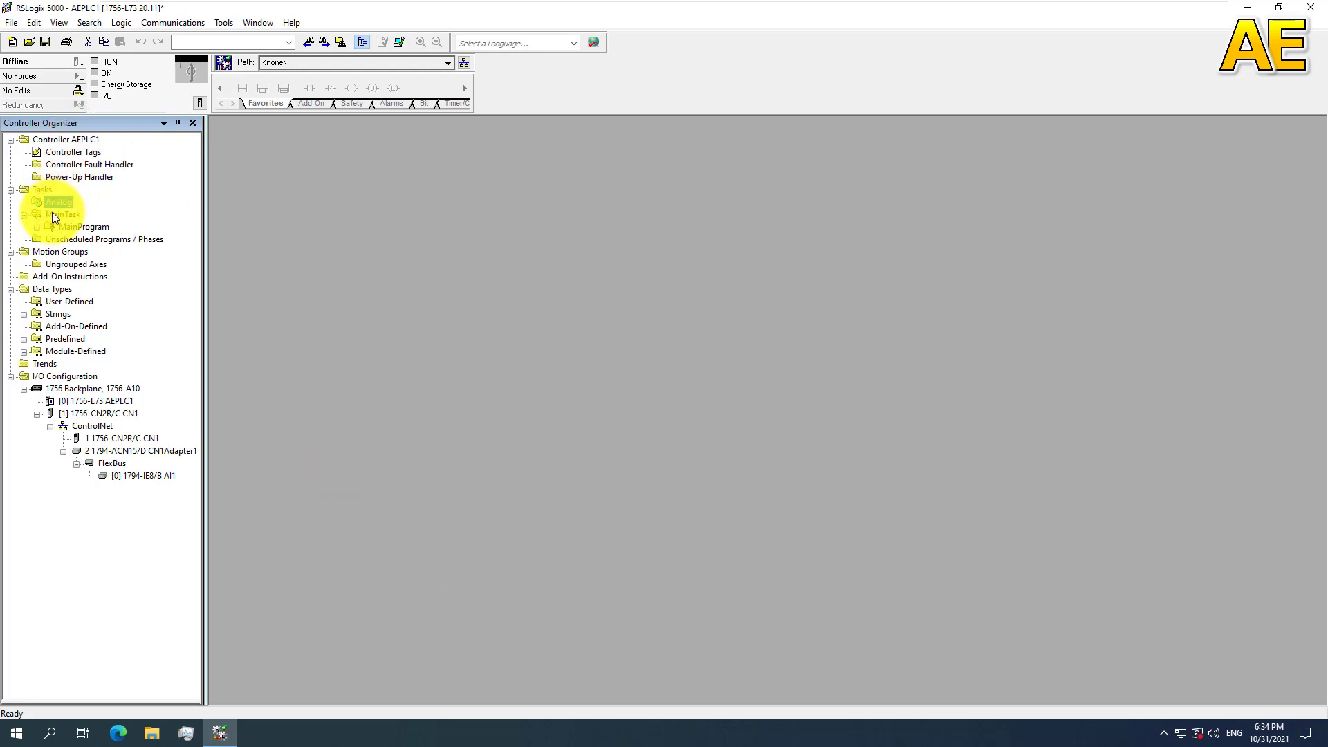
# Step: Create a program named AnalogInput scheduled in the Analog task
pyautogui.rightClick(51, 200)
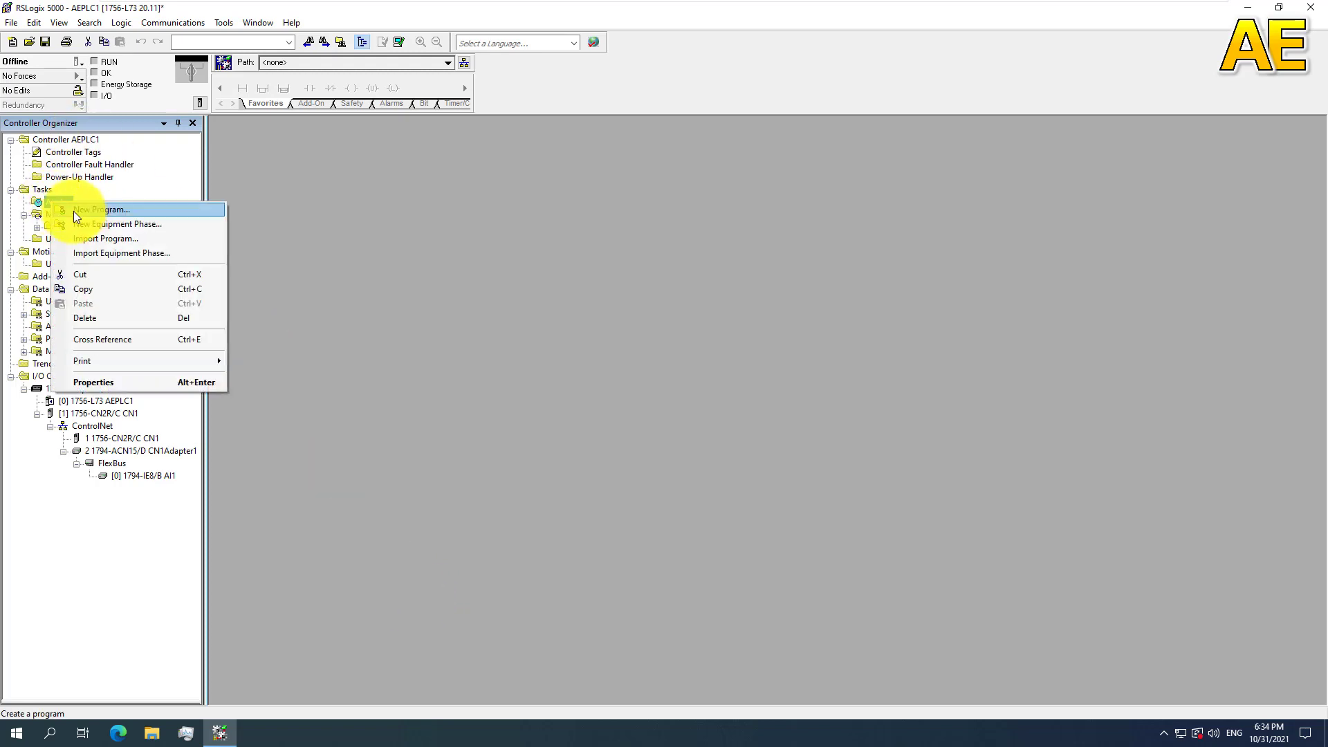
pyautogui.click(101, 210)
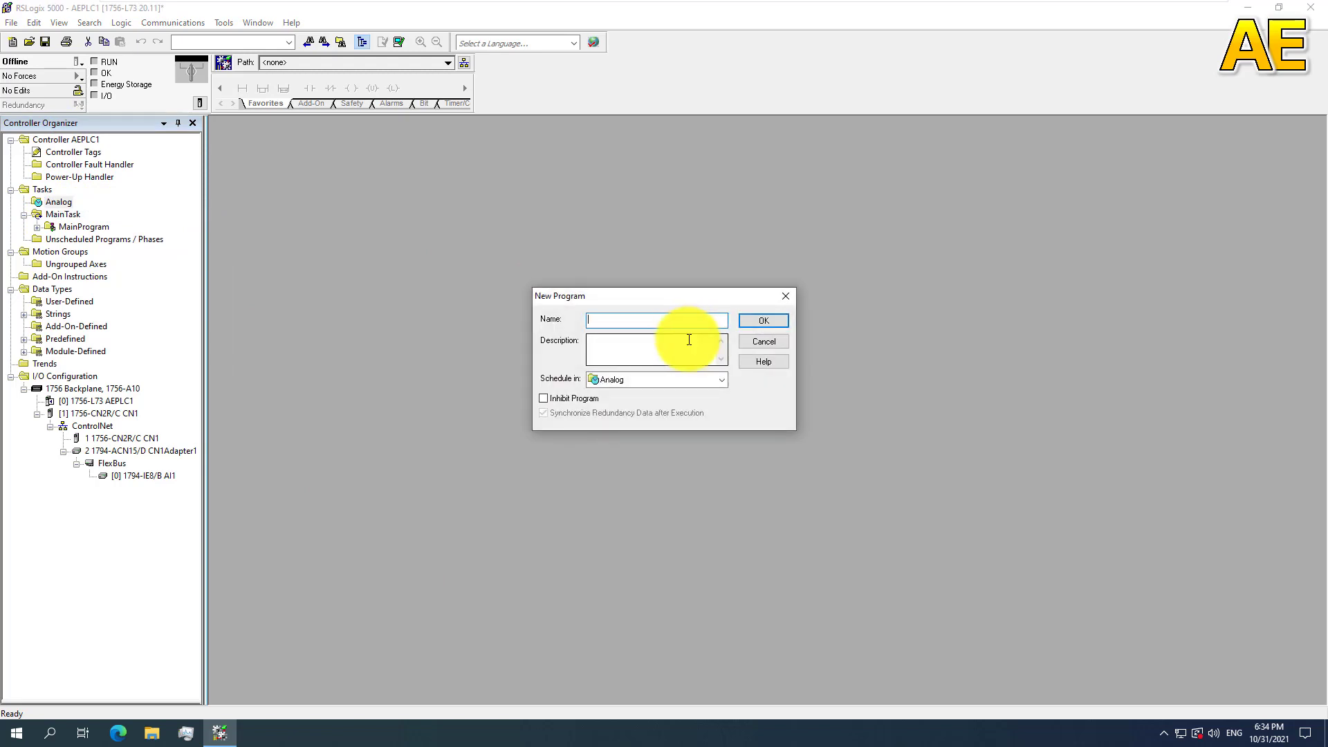
pyautogui.write('AnalogInoput')
pyautogui.press('BackSpace')
pyautogui.press('BackSpace')
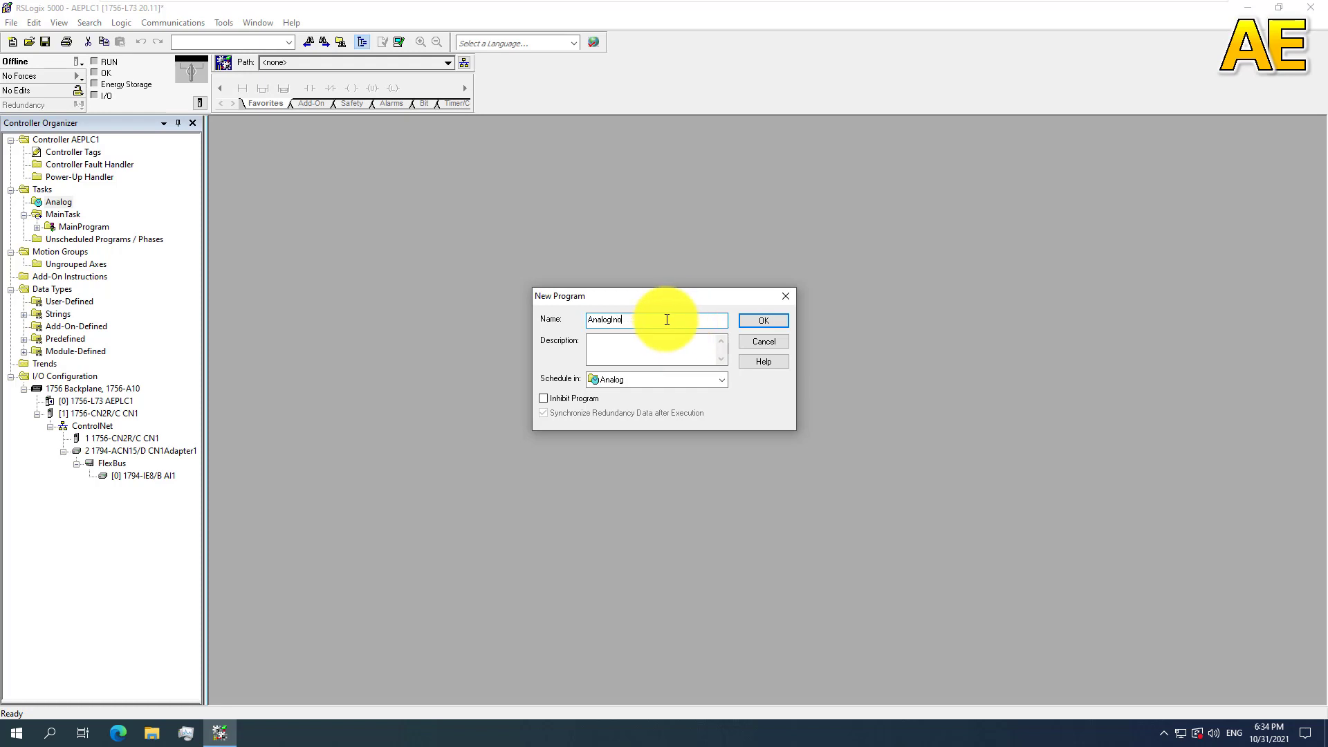
pyautogui.write('put')
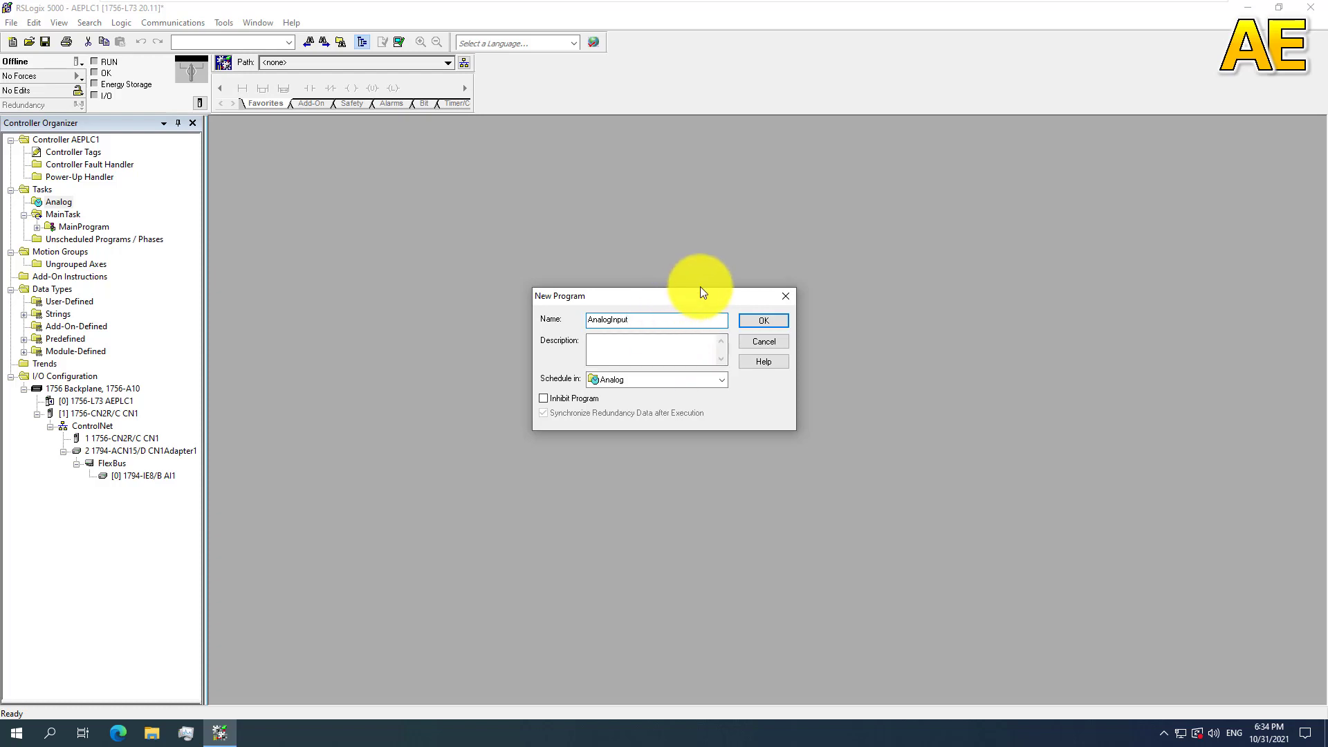
pyautogui.click(775, 320)
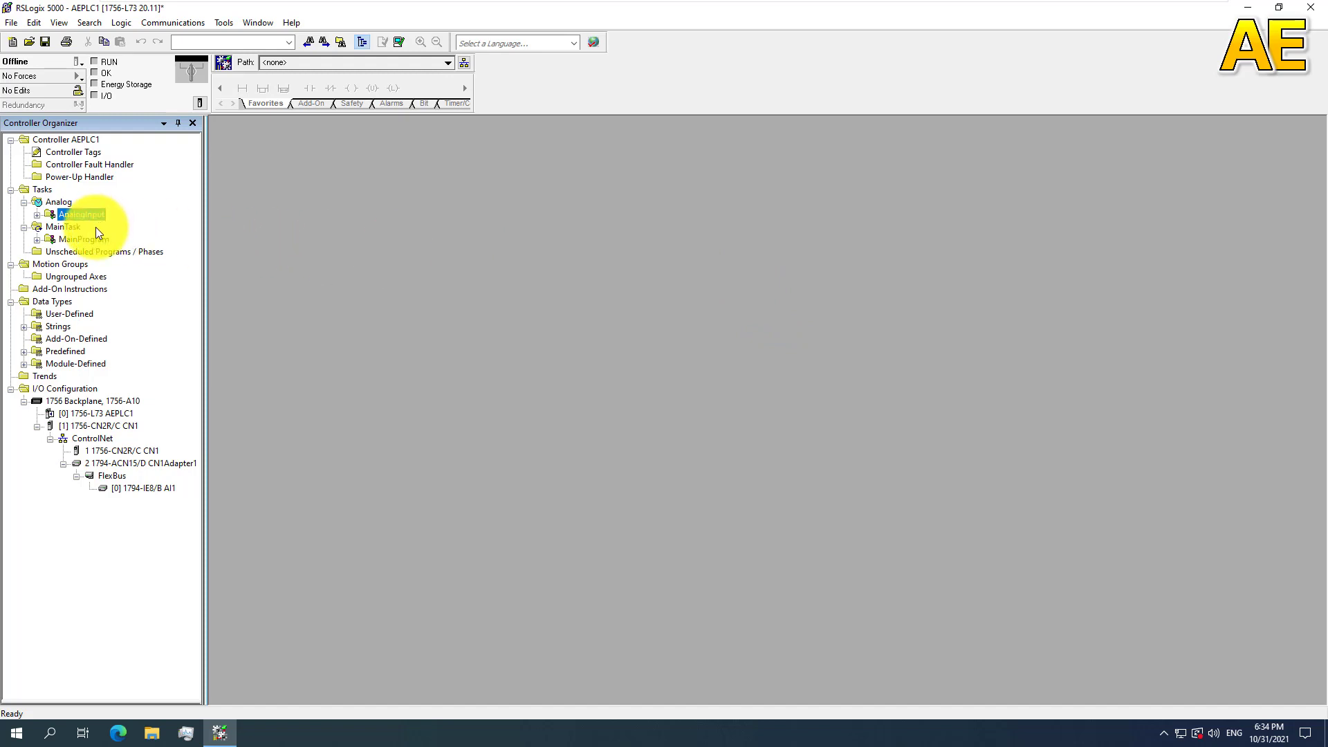
# Step: Create a Function Block Diagram routine named AnalogInputScale in the AnalogInput program with its assignment set to none
pyautogui.rightClick(74, 214)
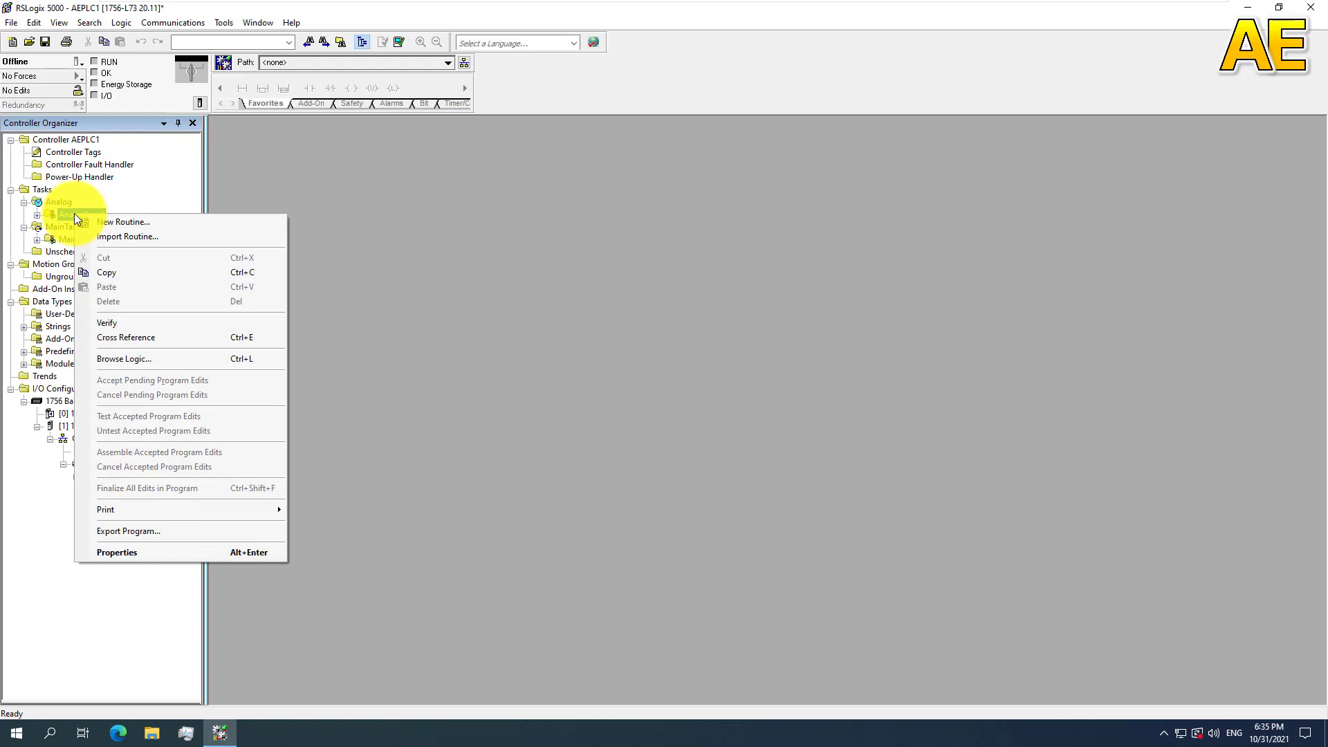
pyautogui.click(114, 224)
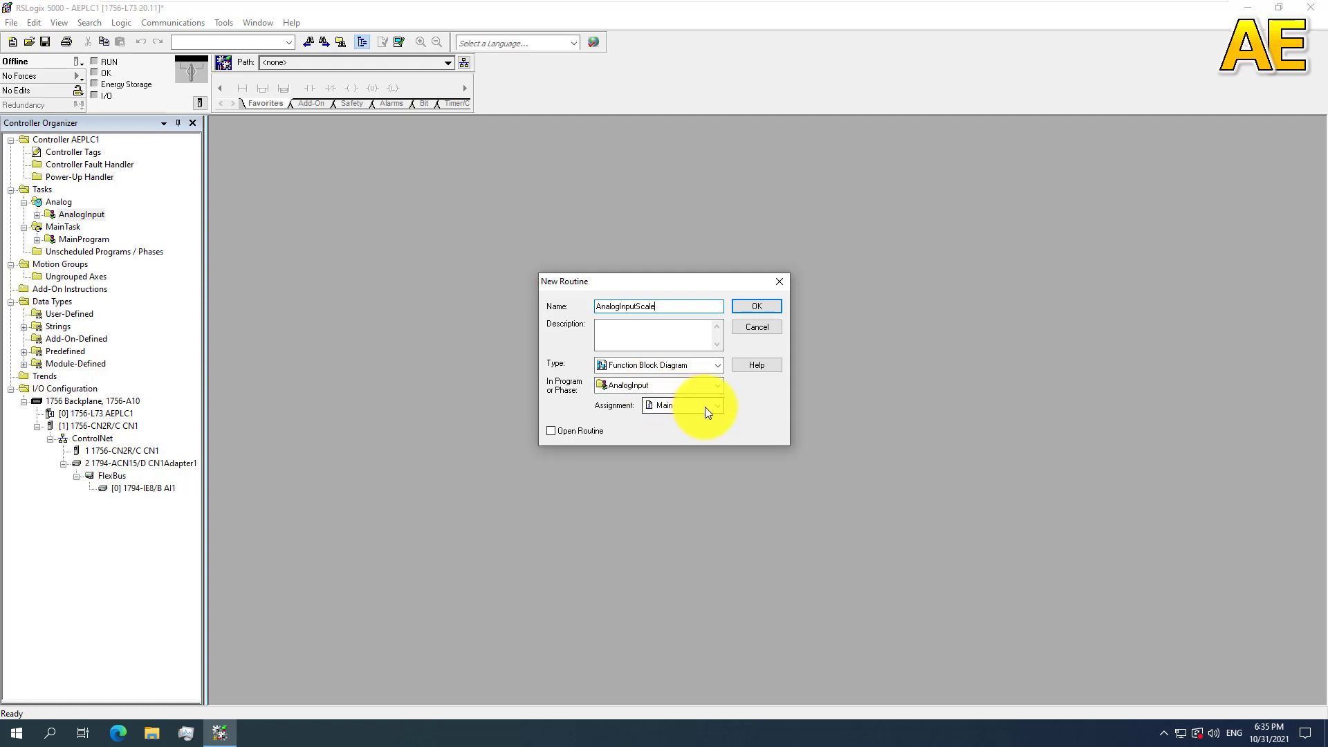
pyautogui.click(716, 410)
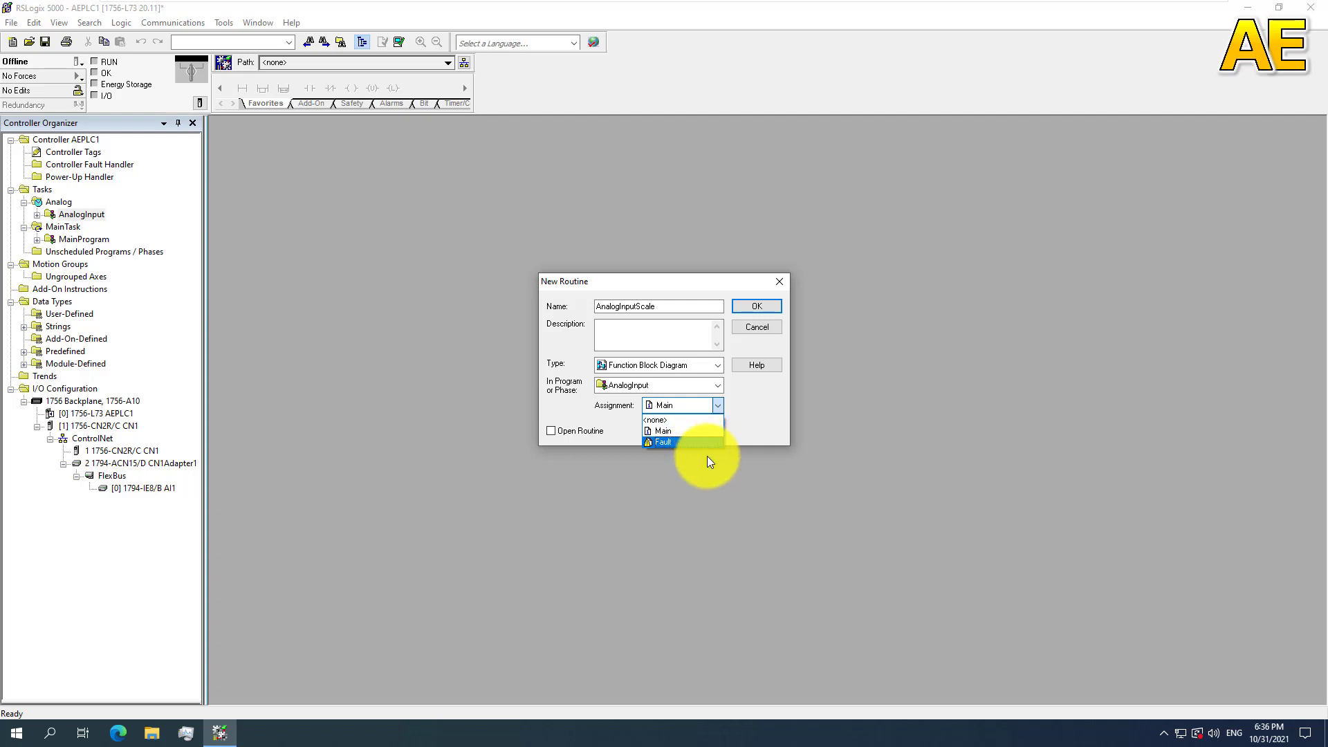
pyautogui.click(680, 420)
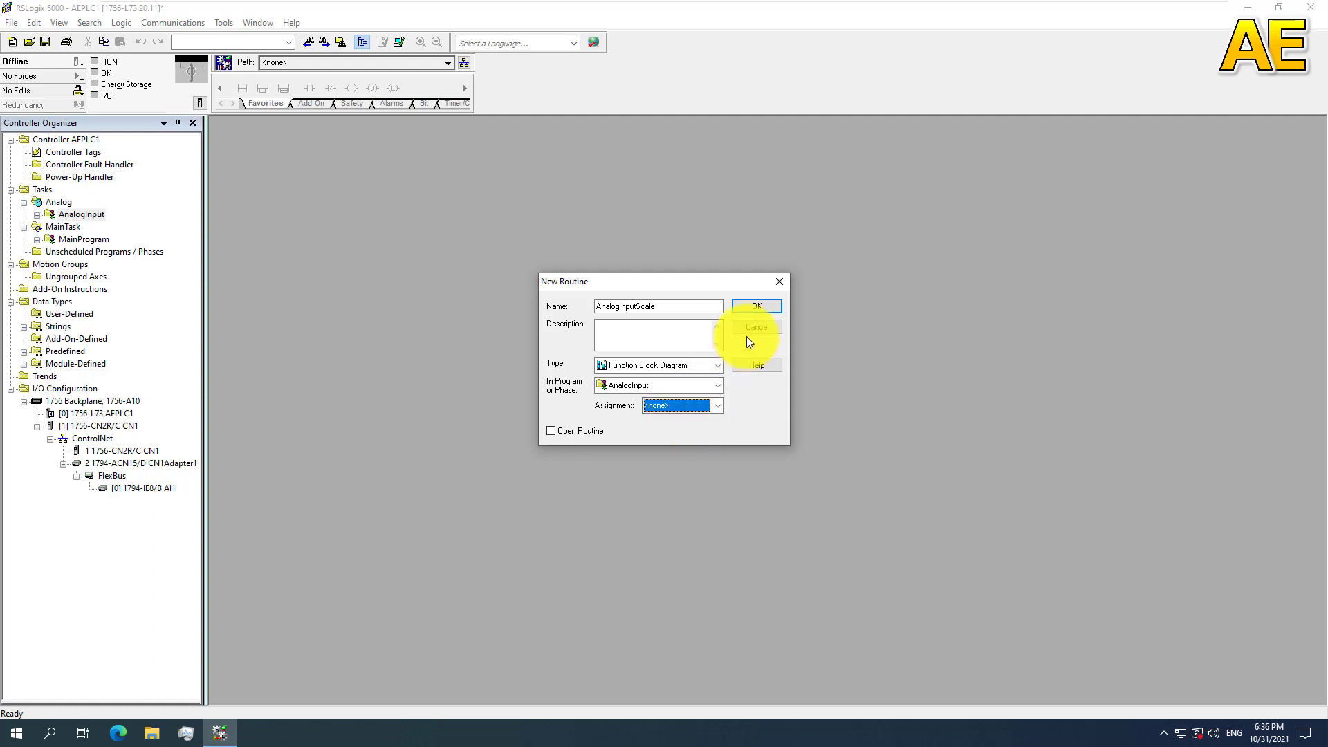
pyautogui.click(757, 307)
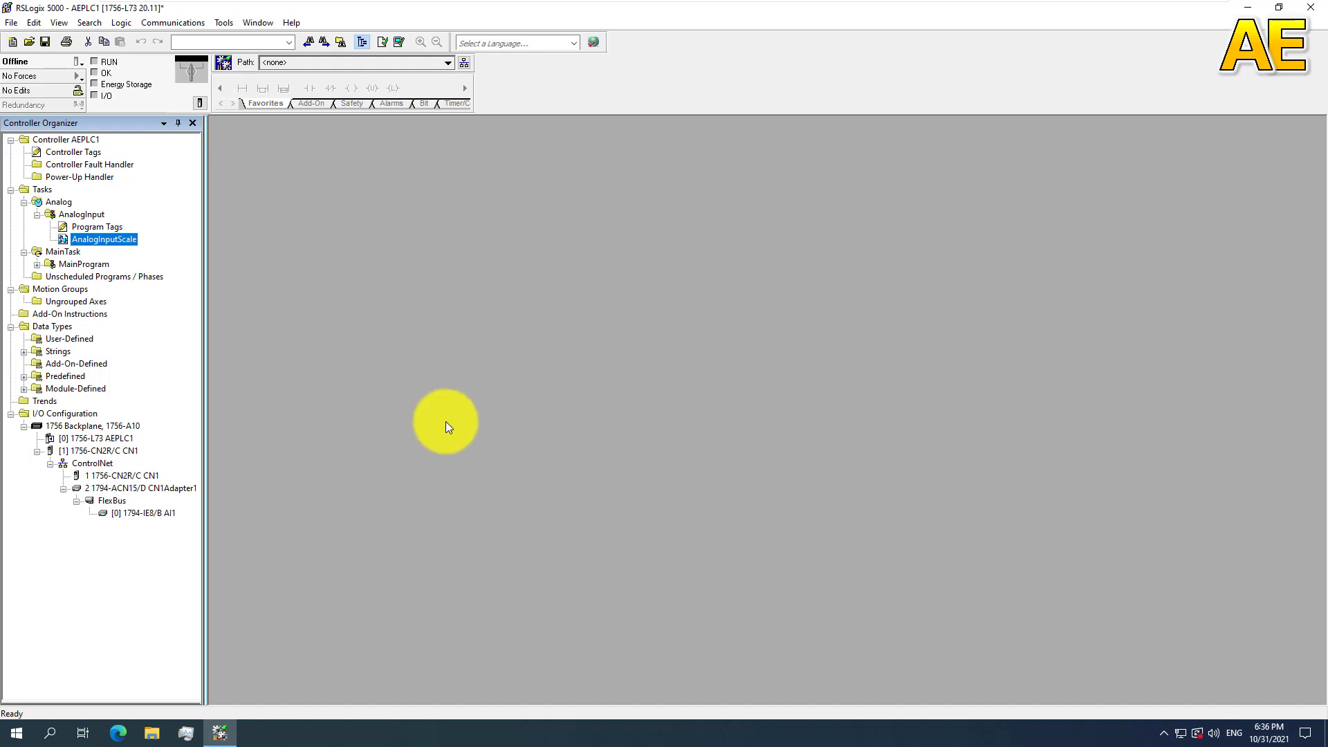
# Step: Create a Ladder Diagram routine named MainRoutine in the AnalogInput program, assigned as Main
pyautogui.click(97, 219)
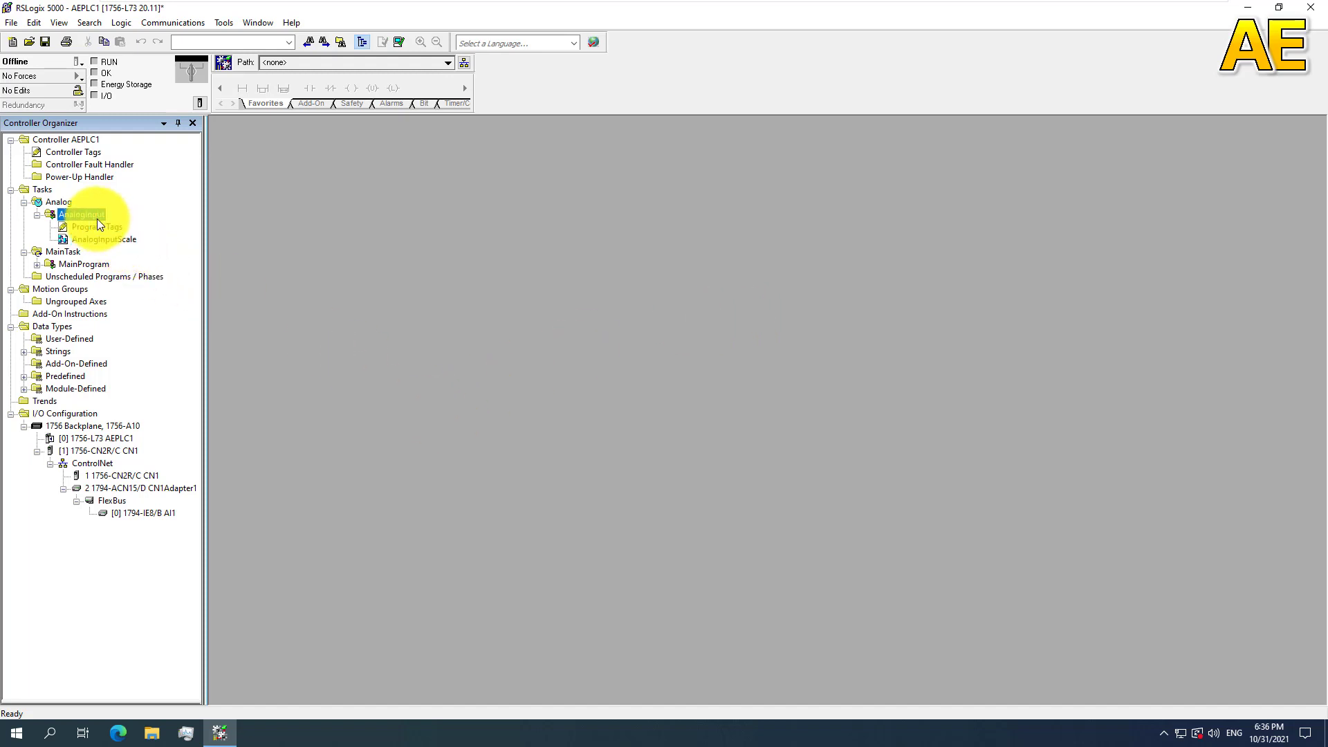
pyautogui.rightClick(97, 219)
pyautogui.click(136, 233)
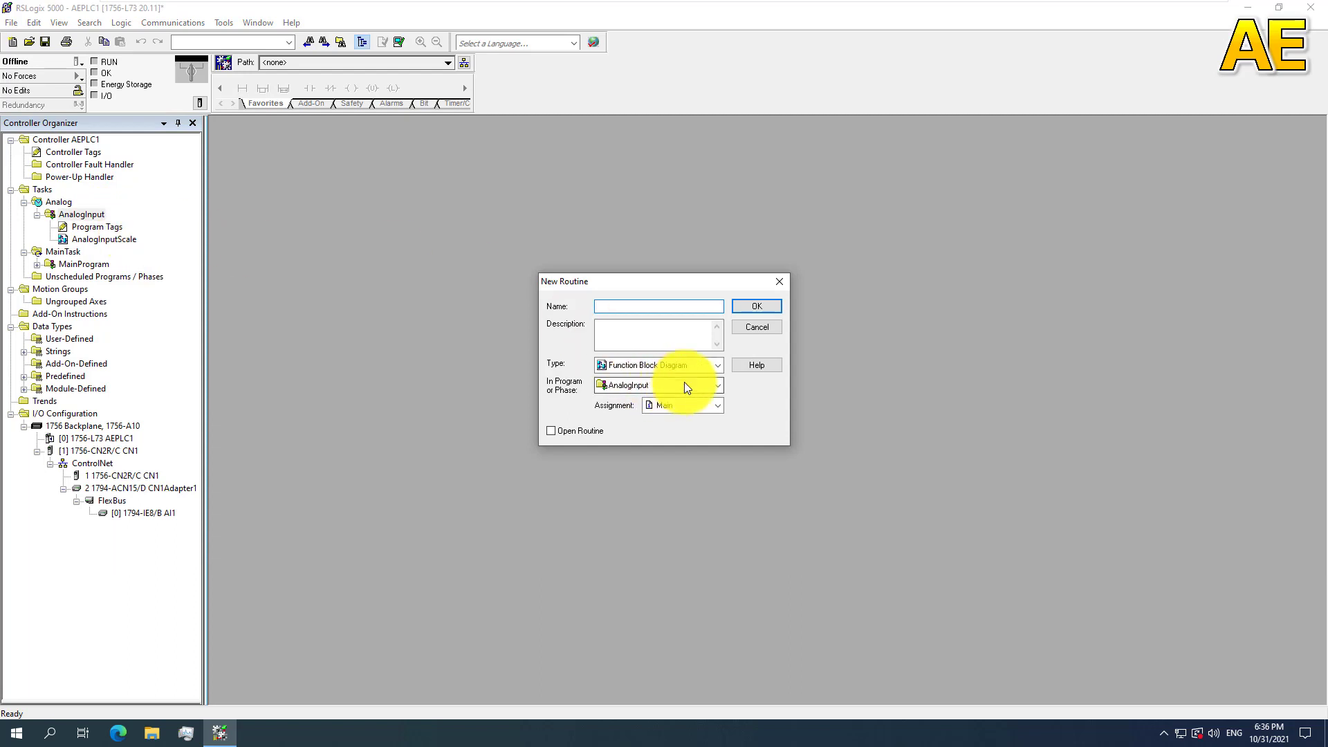
pyautogui.write('main')
pyautogui.press('BackSpace')
pyautogui.press('BackSpace')
pyautogui.press('BackSpace')
pyautogui.press('BackSpace')
pyautogui.write('Main')
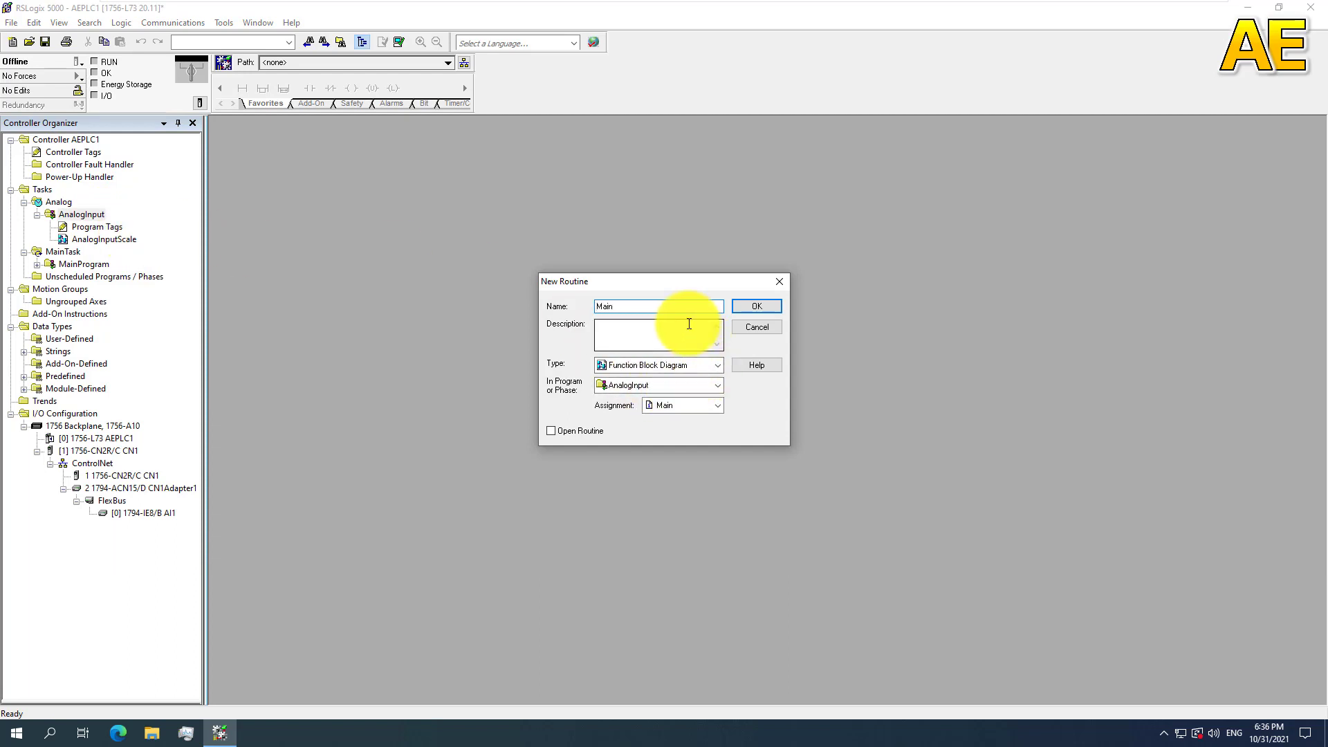
pyautogui.write('Routin')
pyautogui.click(678, 366)
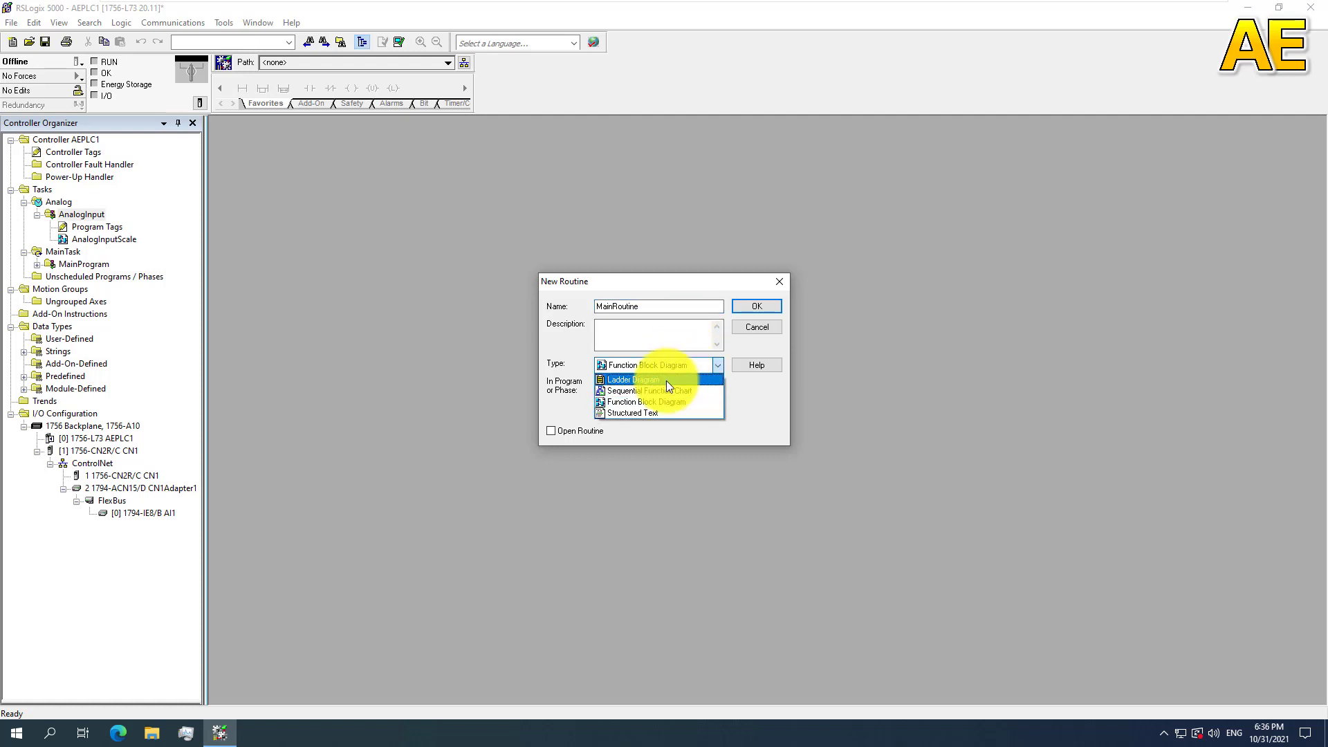
pyautogui.click(666, 380)
pyautogui.click(743, 310)
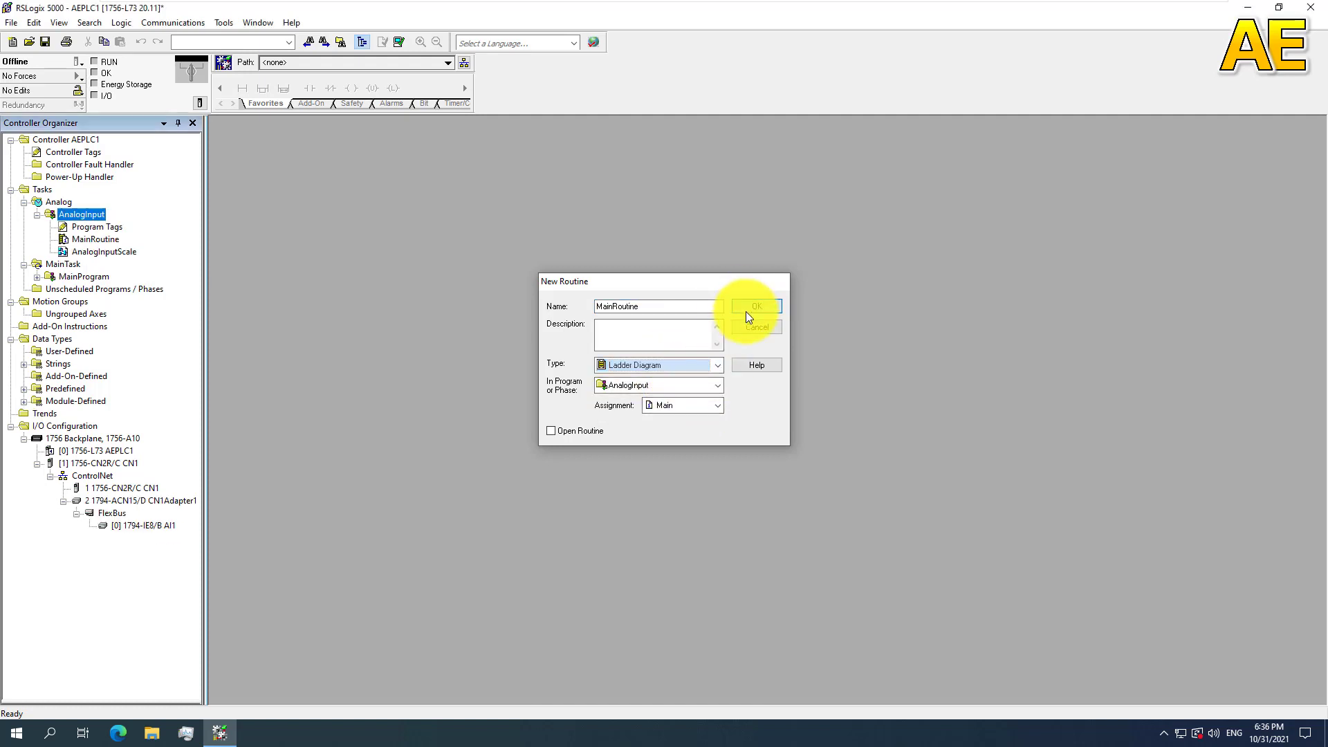
# Step: Open the program tags of the AnalogInput program
pyautogui.click(73, 241)
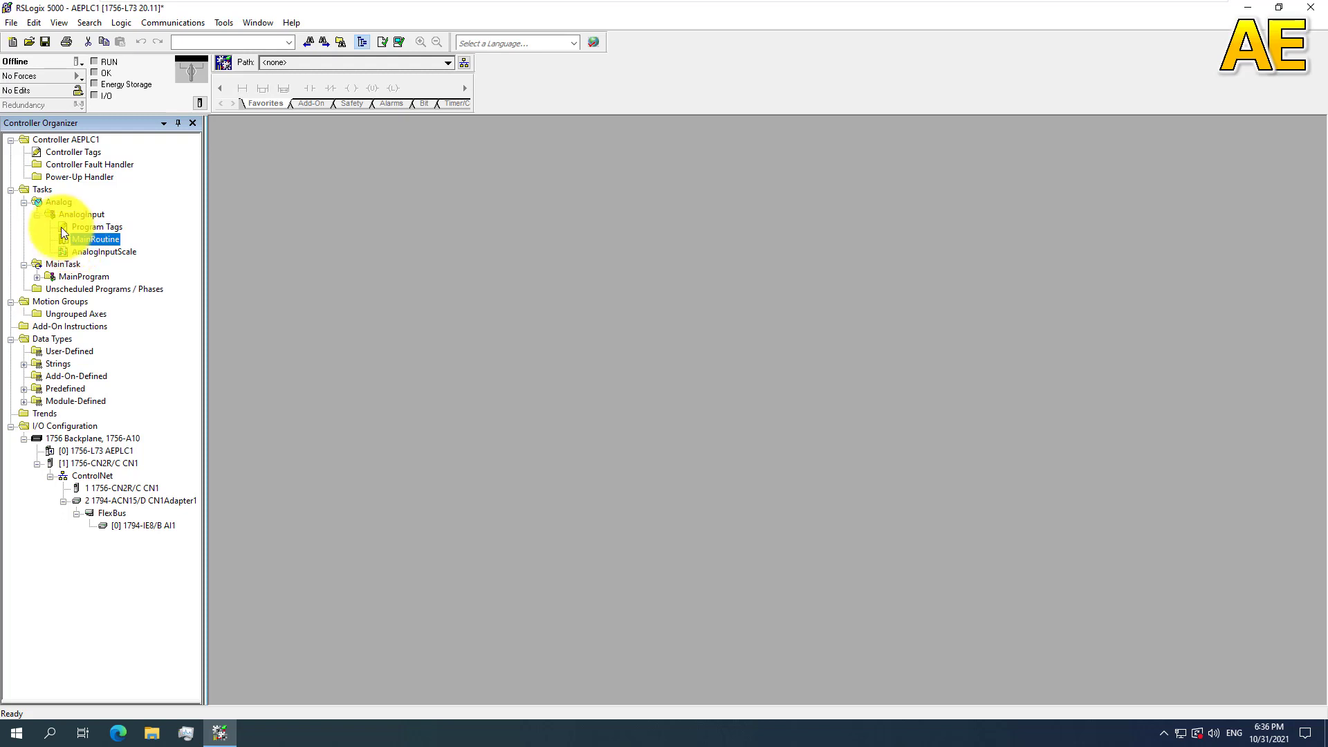
pyautogui.doubleClick(90, 227)
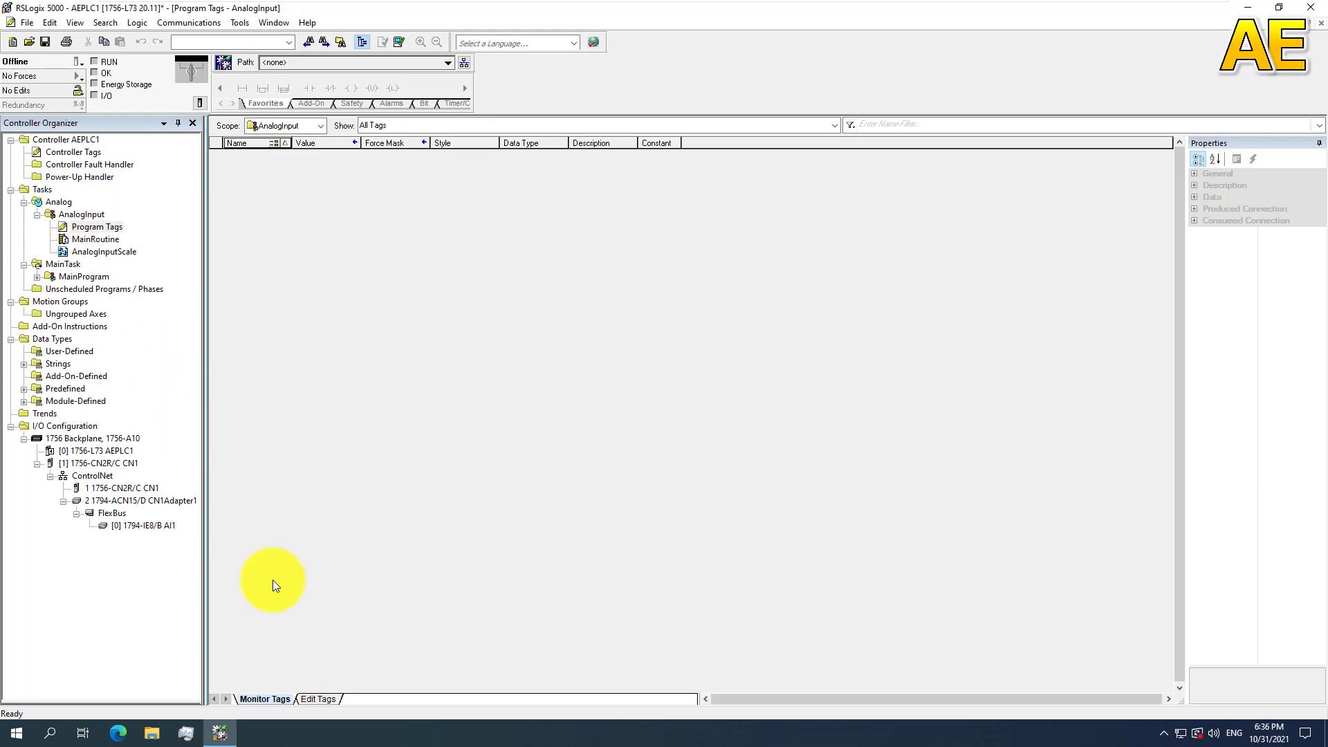
# Step: Add a new tag named T1101_Raw to the editable program tags of AnalogInput
pyautogui.click(324, 699)
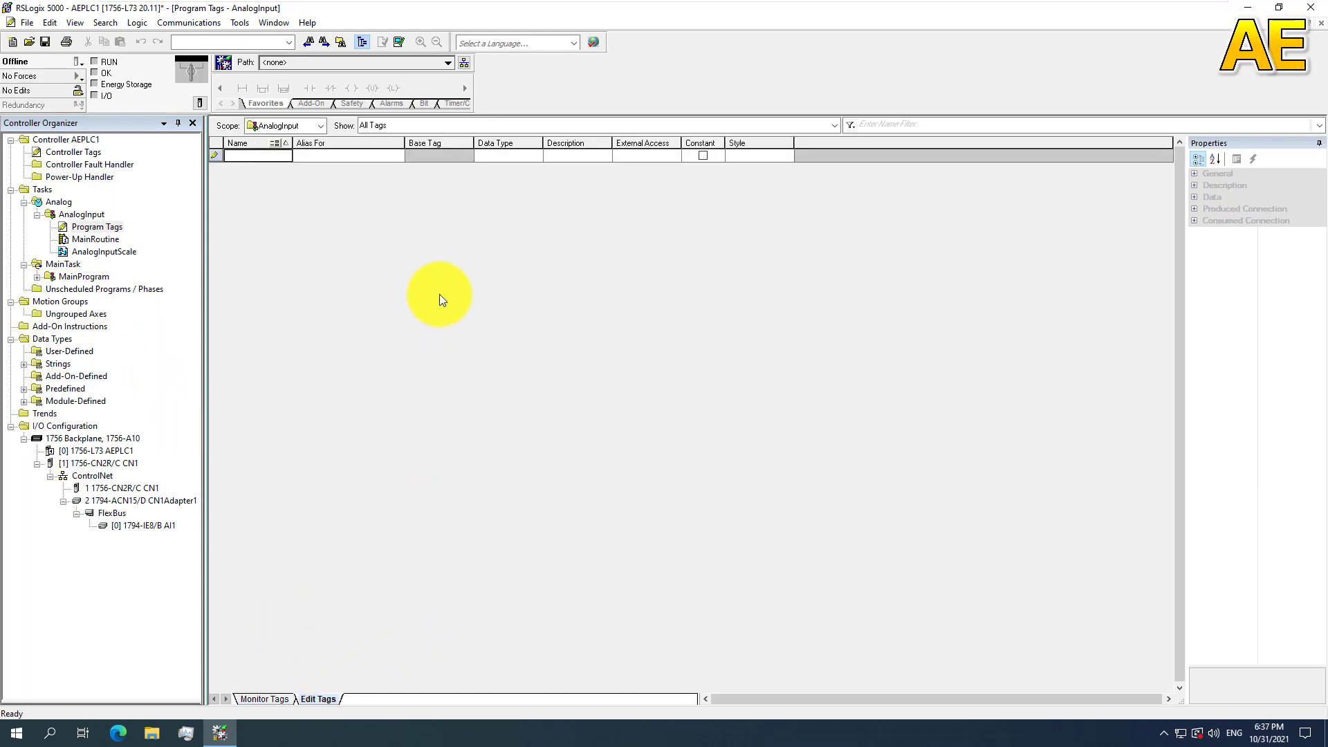
pyautogui.click(250, 156)
pyautogui.write('T')
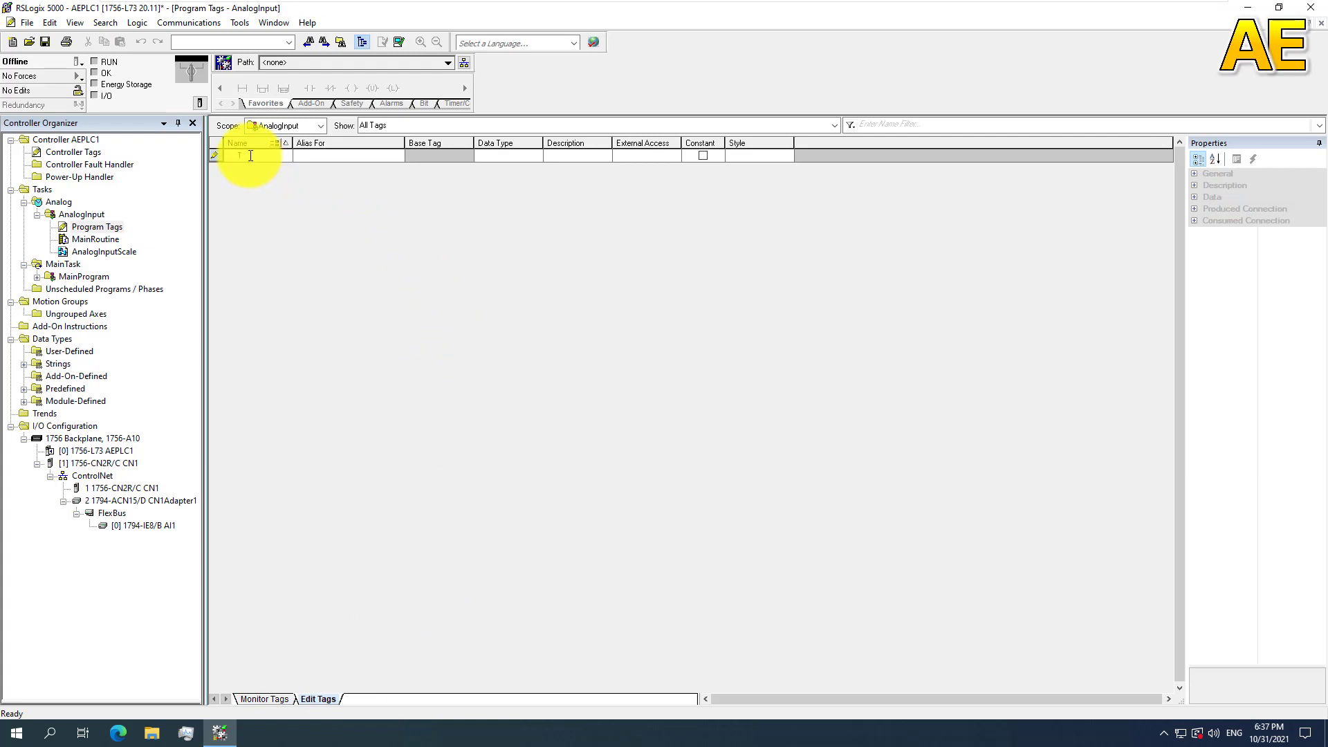
pyautogui.write('1')
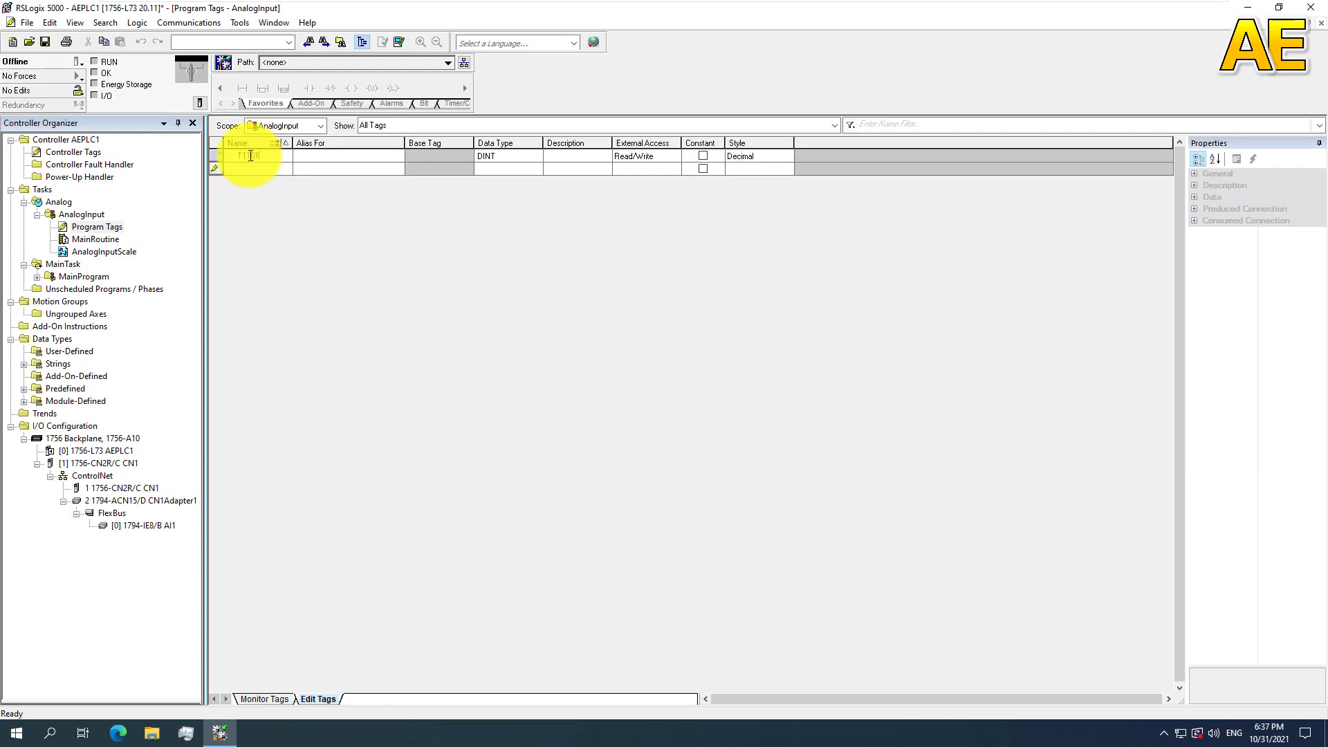
pyautogui.write('Raw')
# Step: Make the T1101_Raw tag an alias for the channel 0 input data, CN1Adapter1:0:I.Ch0Data
pyautogui.click(321, 158)
pyautogui.click(398, 157)
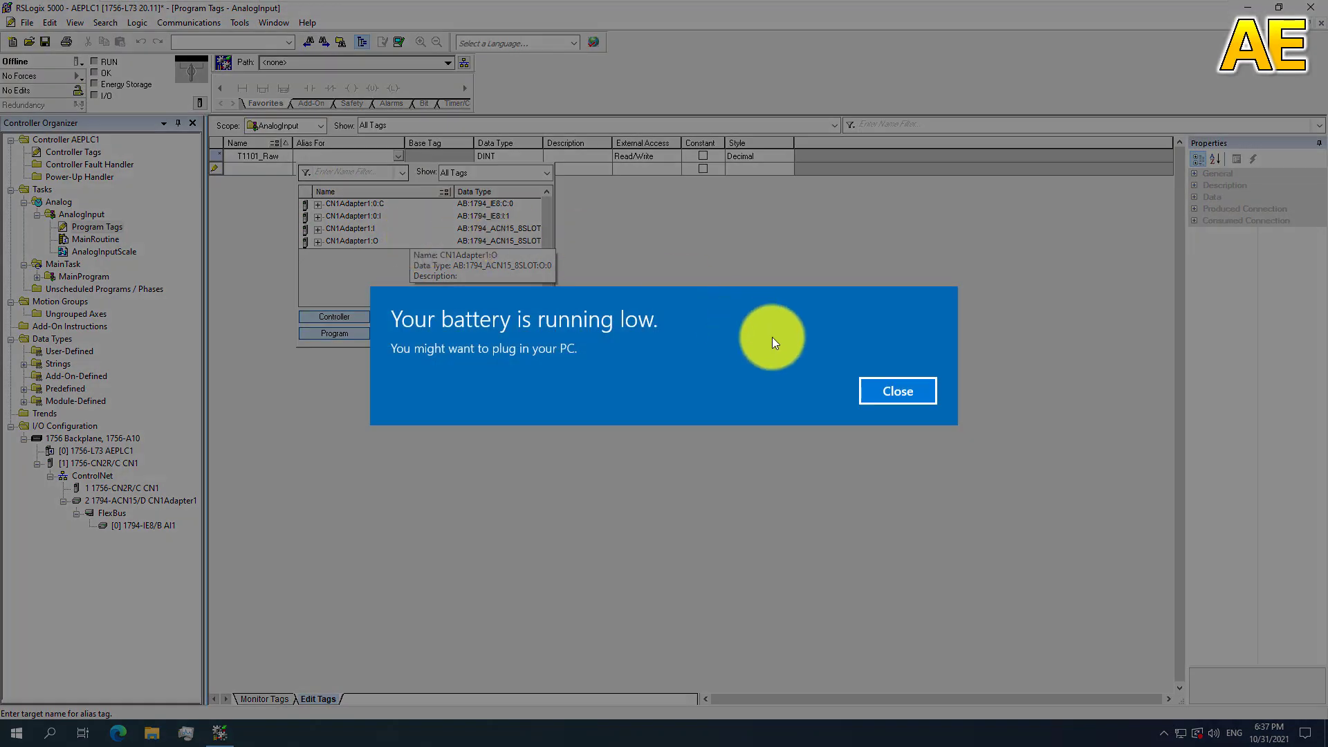
pyautogui.click(894, 393)
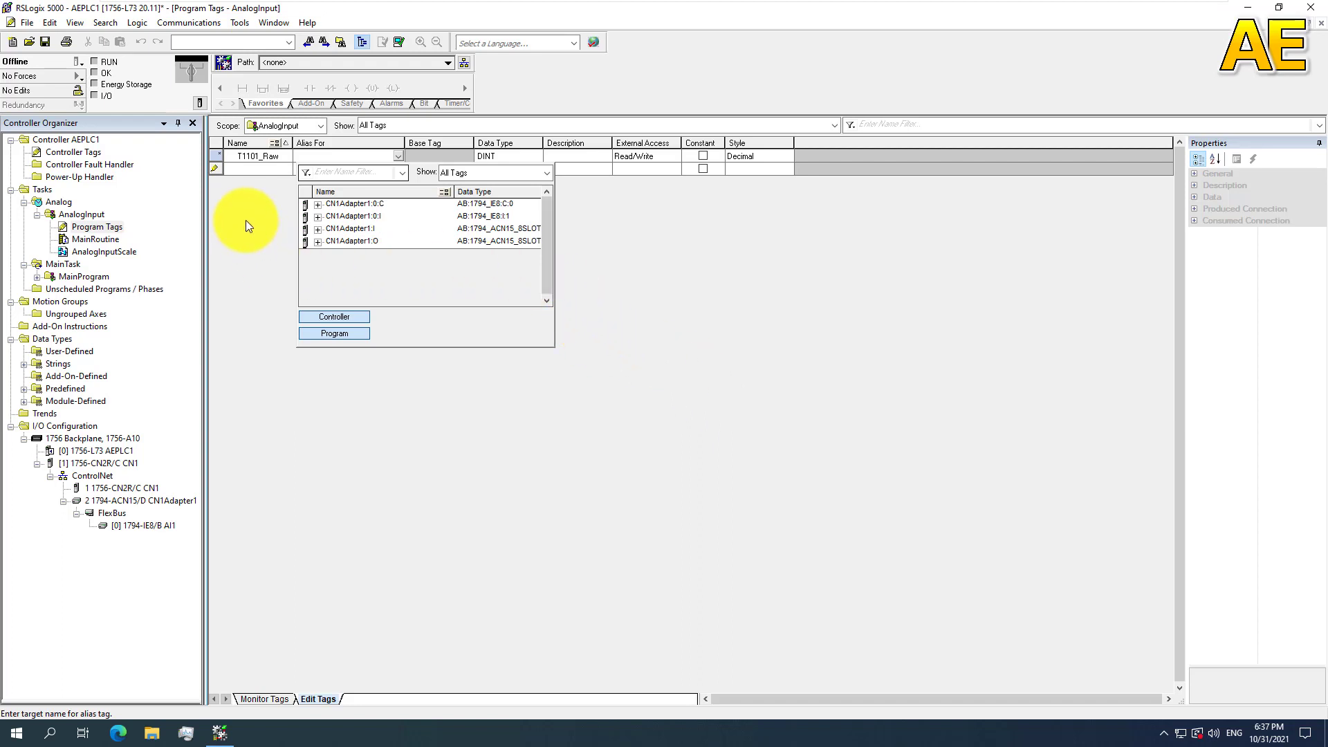
pyautogui.click(317, 217)
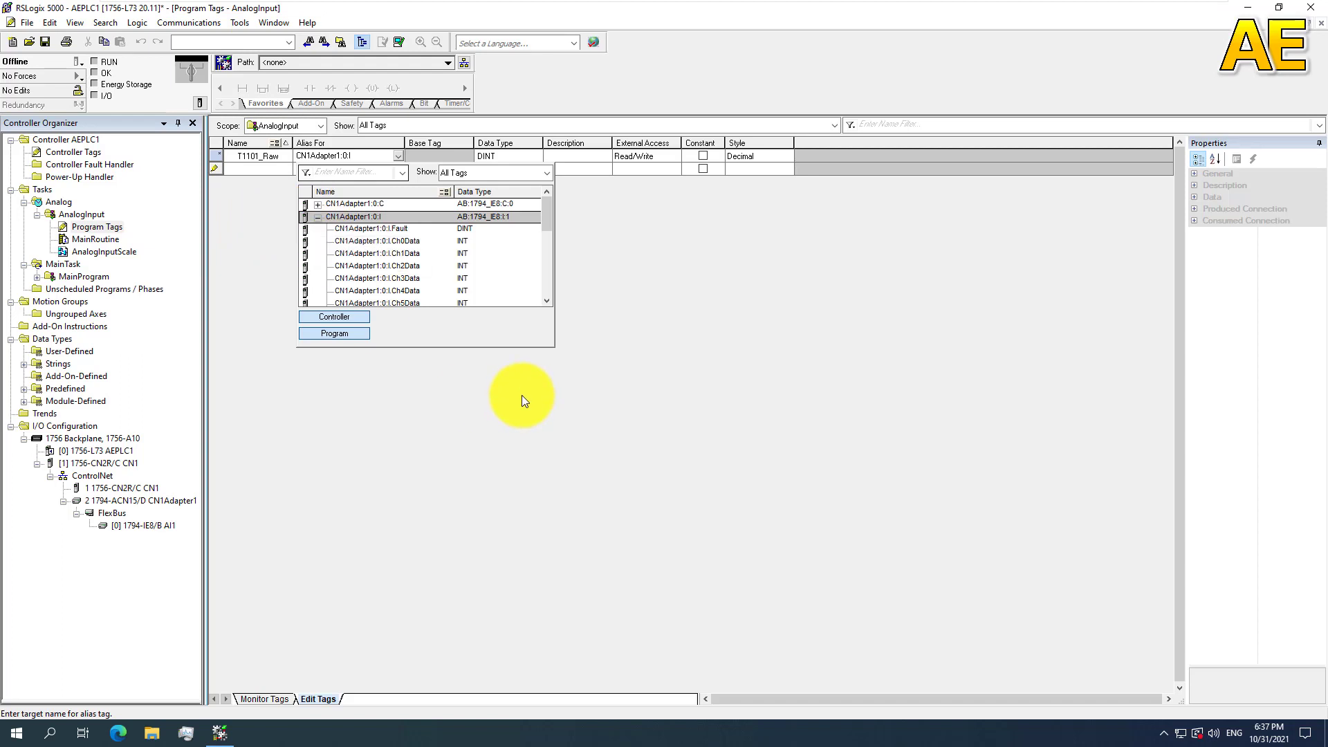
pyautogui.click(408, 242)
pyautogui.click(409, 243)
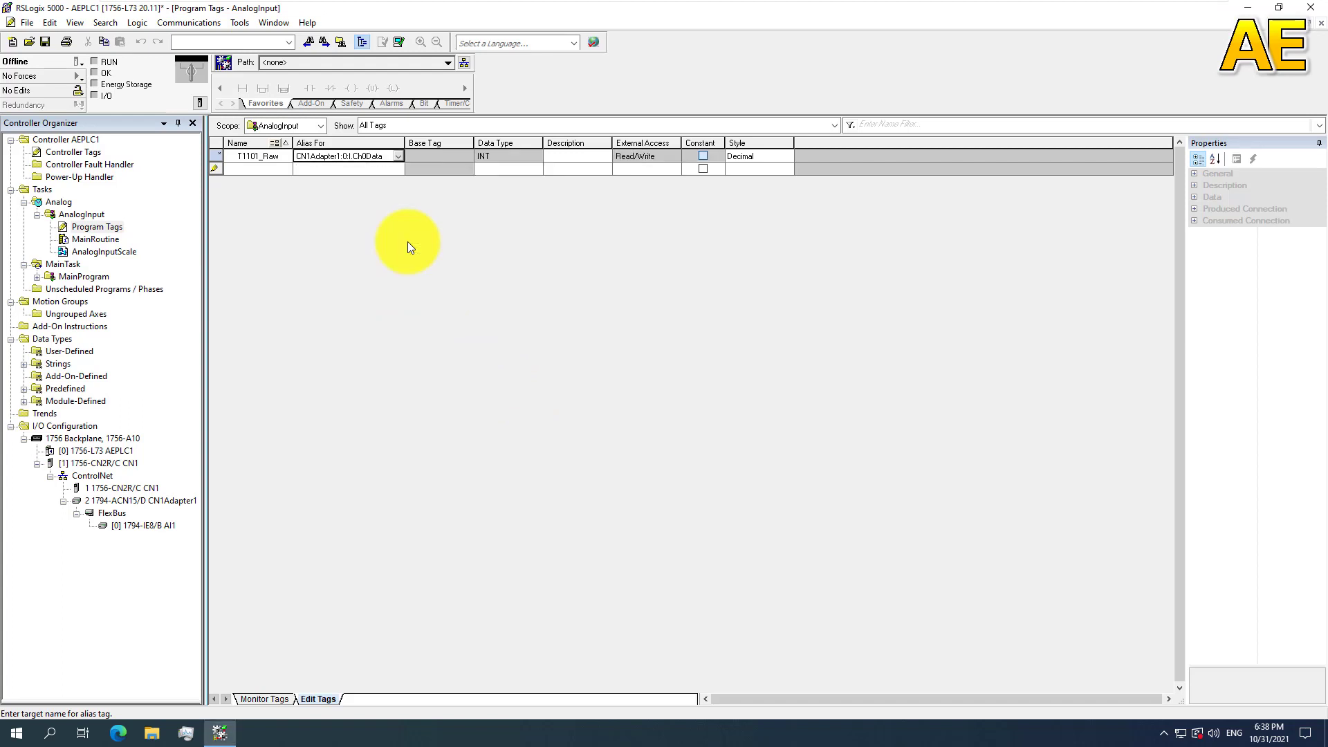
# Step: Enter the description "Temperature analog input raw value 1101" for the T1101_Raw tag
pyautogui.click(577, 157)
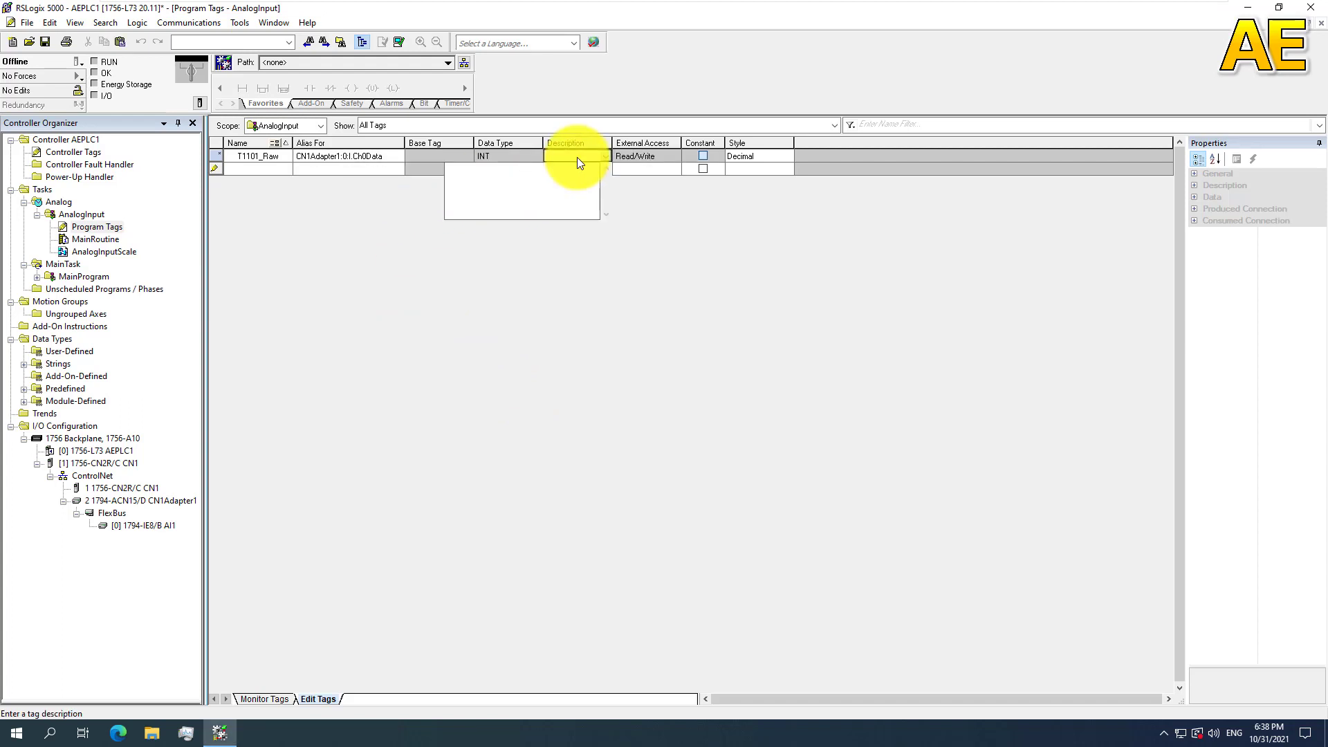
pyautogui.write('Temperature analog inout')
pyautogui.press('BackSpace')
pyautogui.press('BackSpace')
pyautogui.press('BackSpace')
pyautogui.write('put raw value 1101')
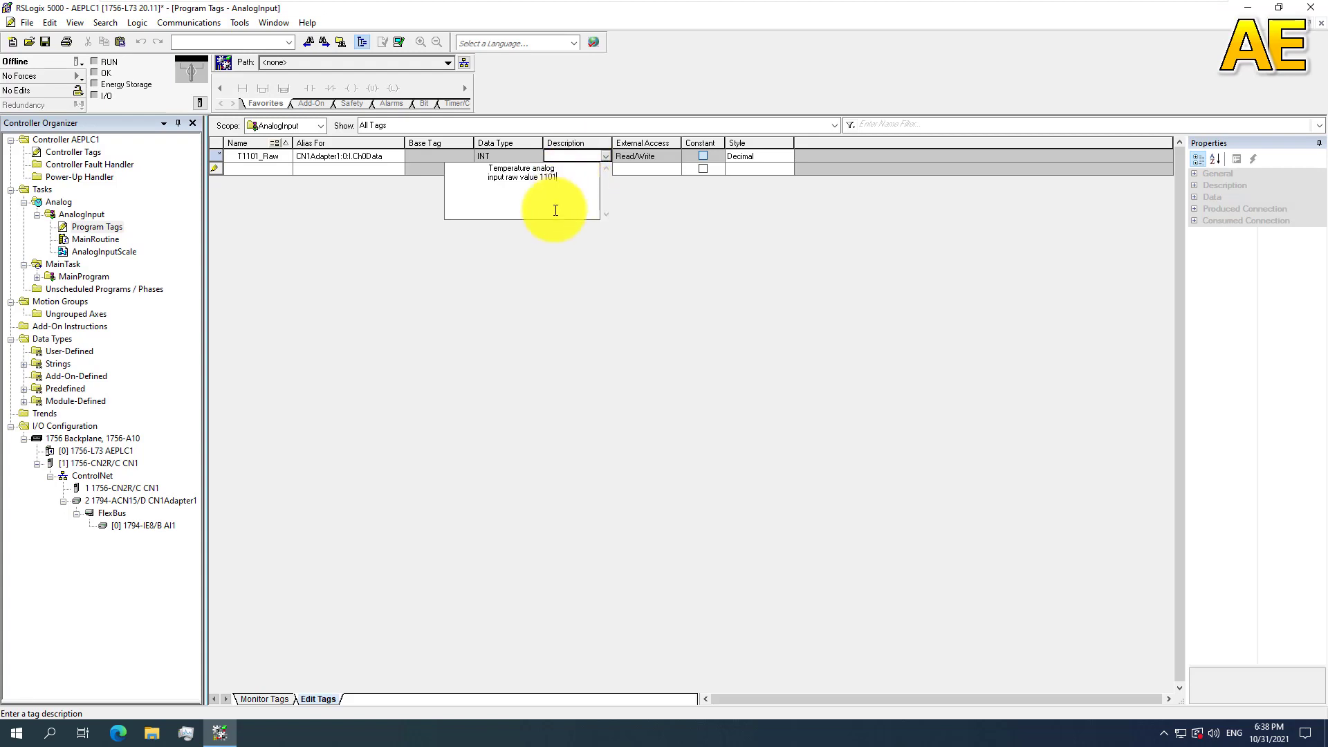
pyautogui.click(364, 165)
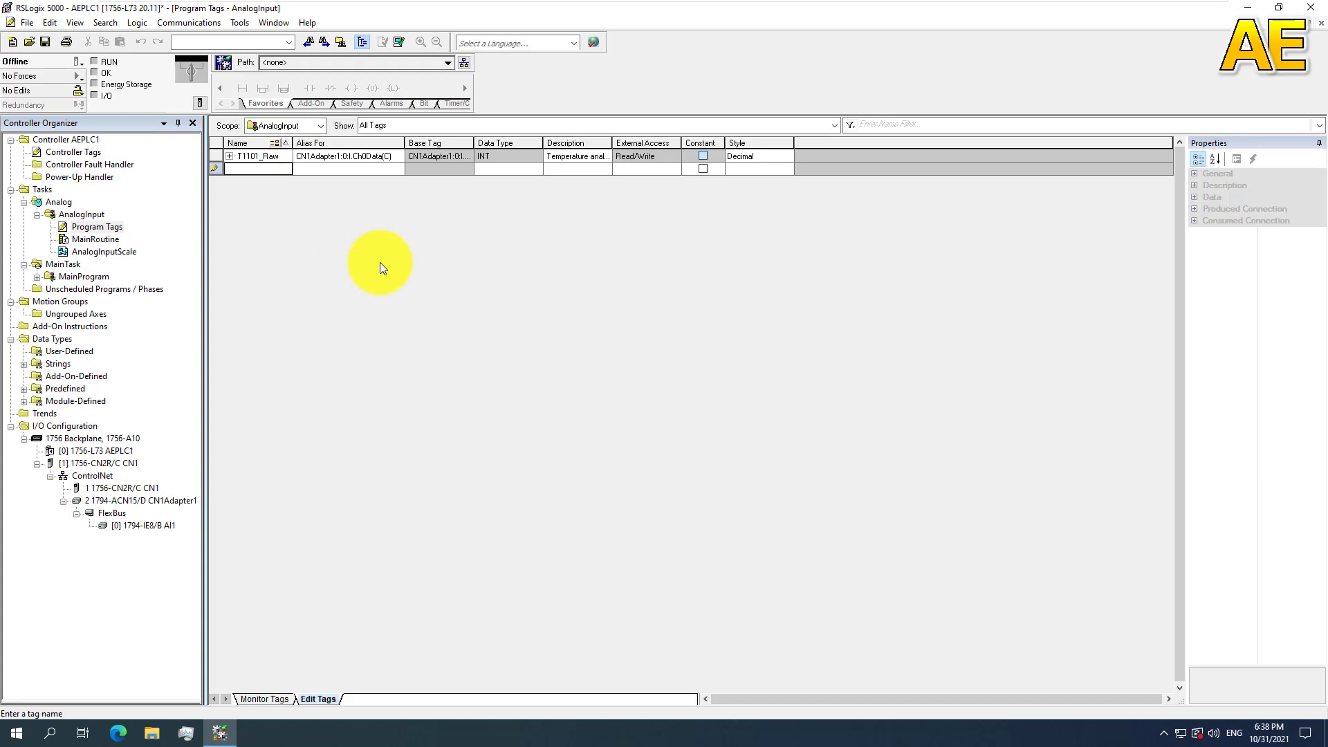
# Step: Open the AnalogInputScale routine and add an SCL (Scale) function block element to its sheet
pyautogui.doubleClick(117, 253)
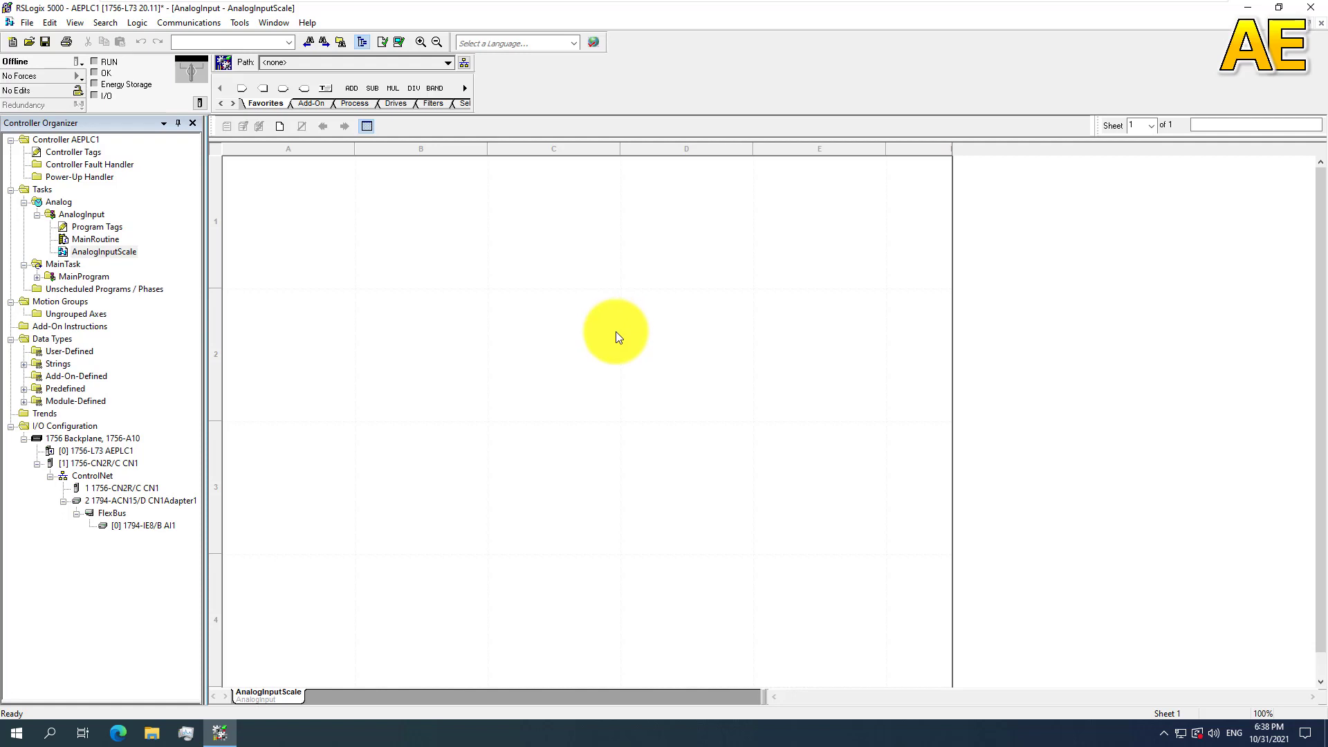
pyautogui.rightClick(545, 321)
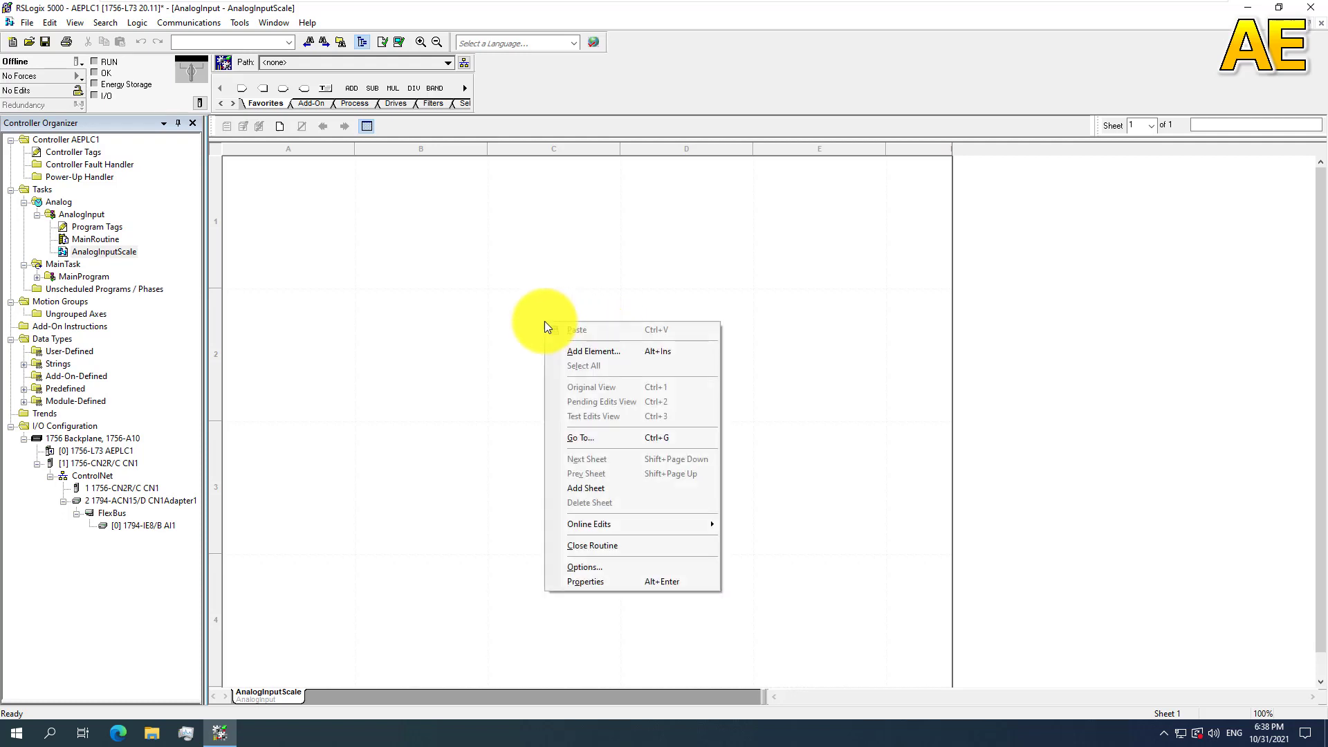
pyautogui.click(601, 350)
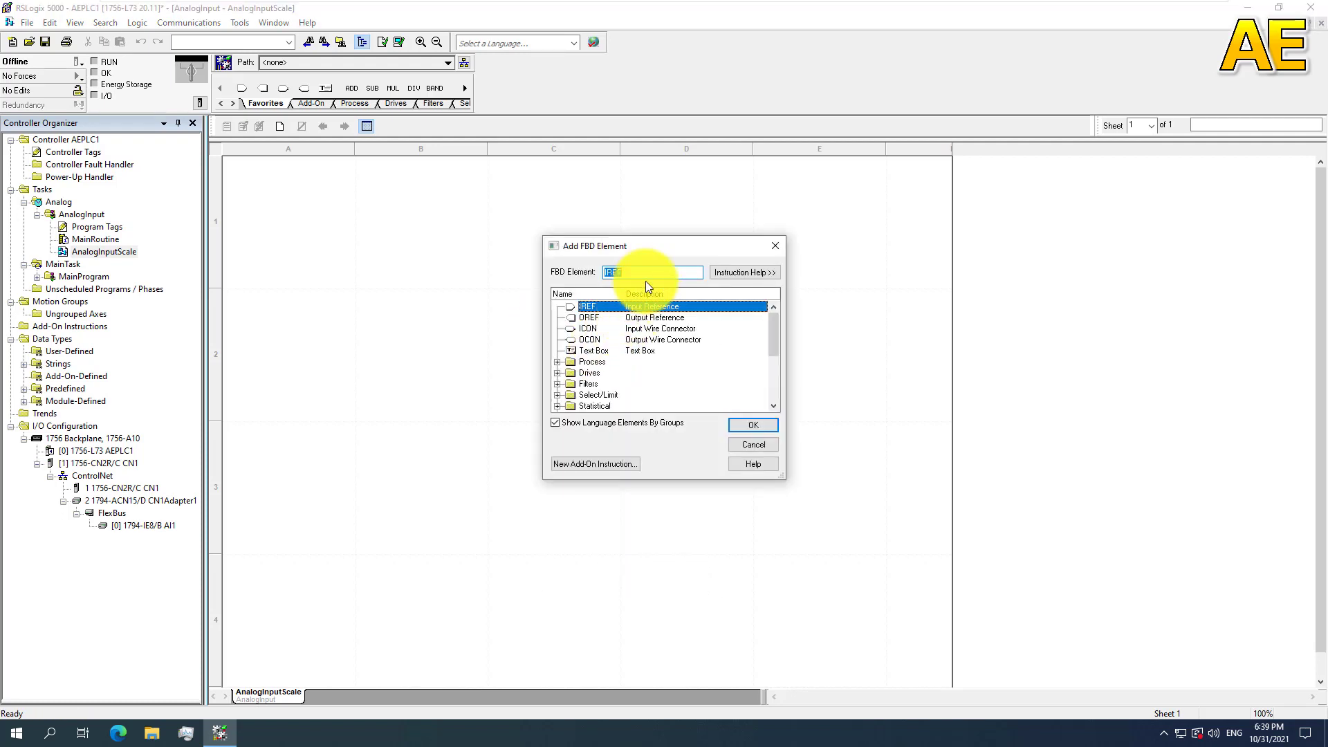
pyautogui.write('SCL')
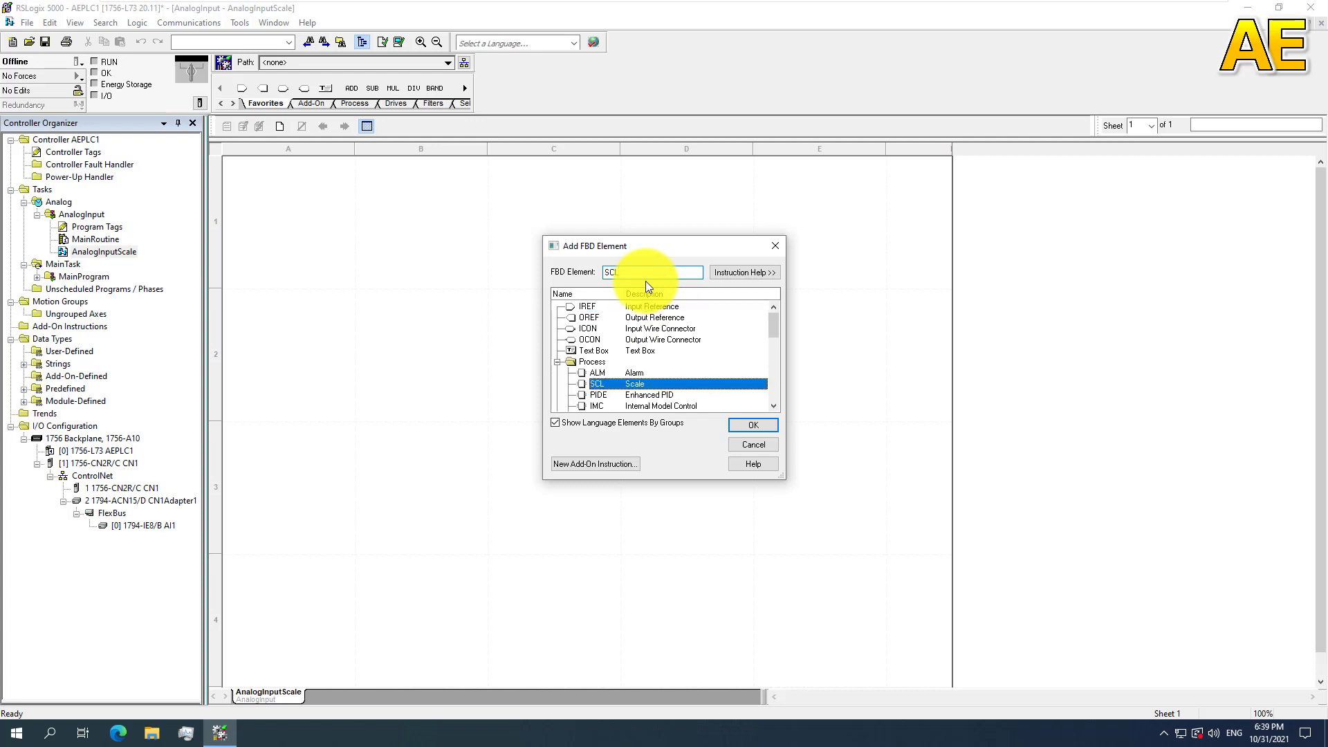
pyautogui.click(745, 426)
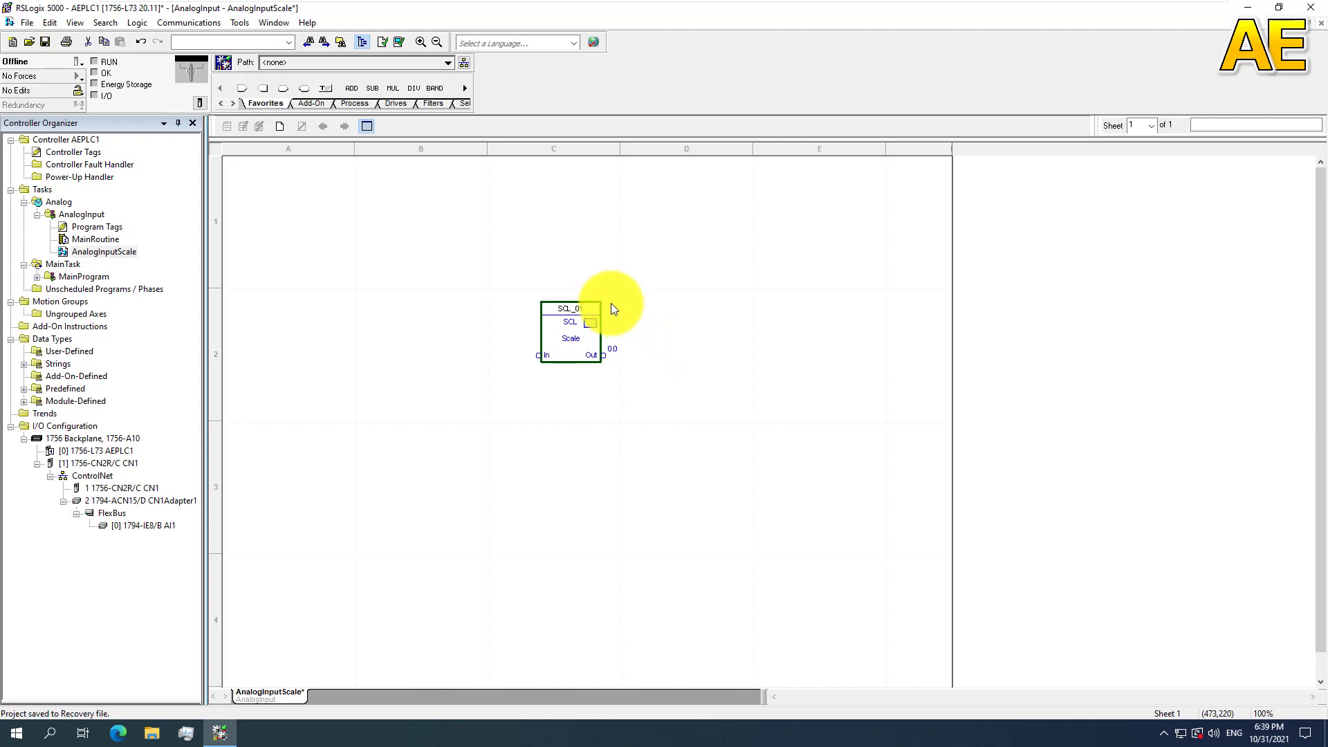
# Step: Make the InRawMax, InRawMin, InEUMax and InEUMin parameters visible as pins on the SCL block
pyautogui.click(590, 324)
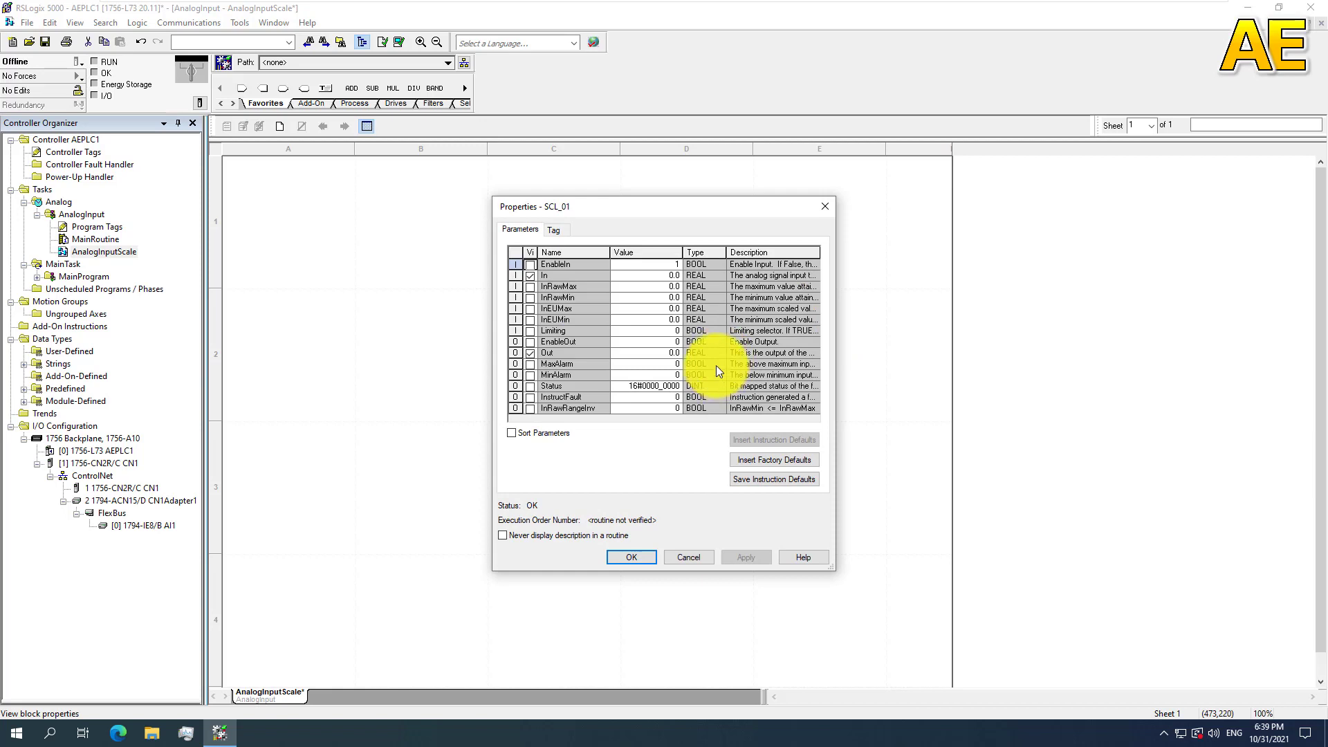
pyautogui.click(528, 288)
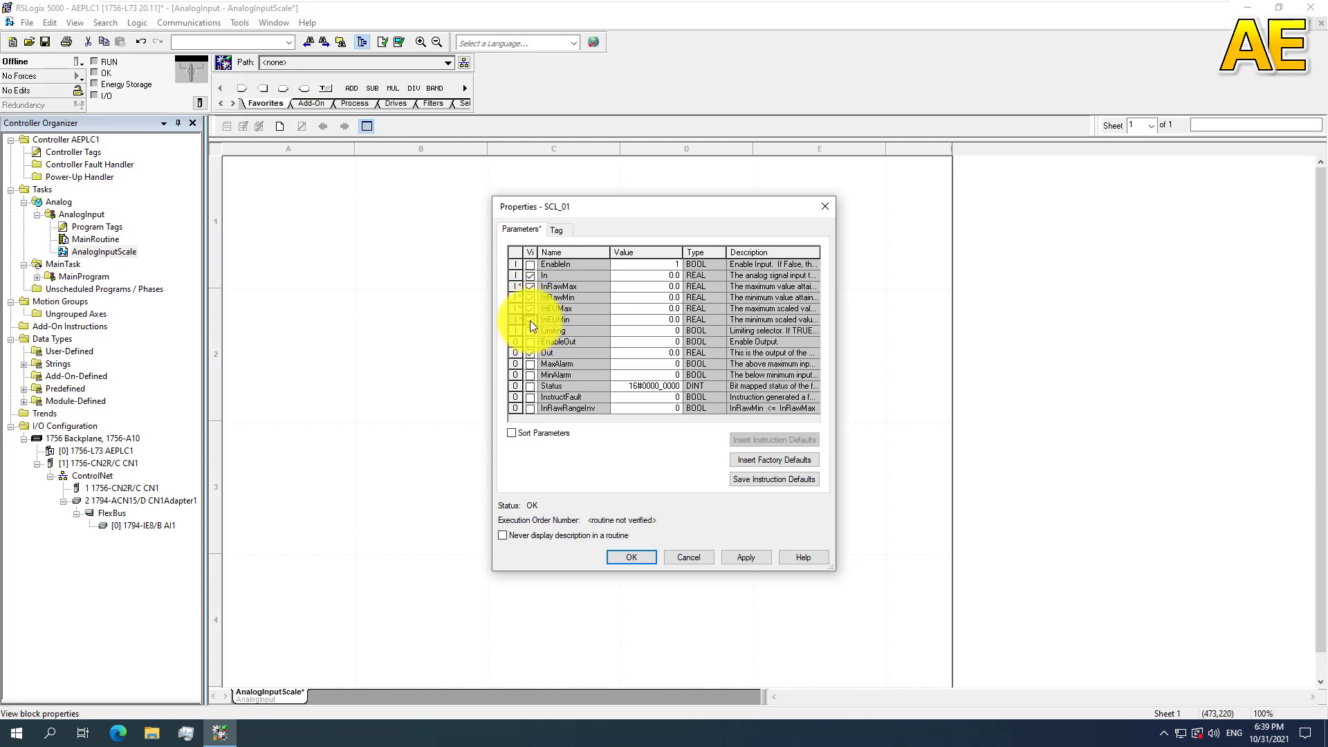
pyautogui.click(746, 558)
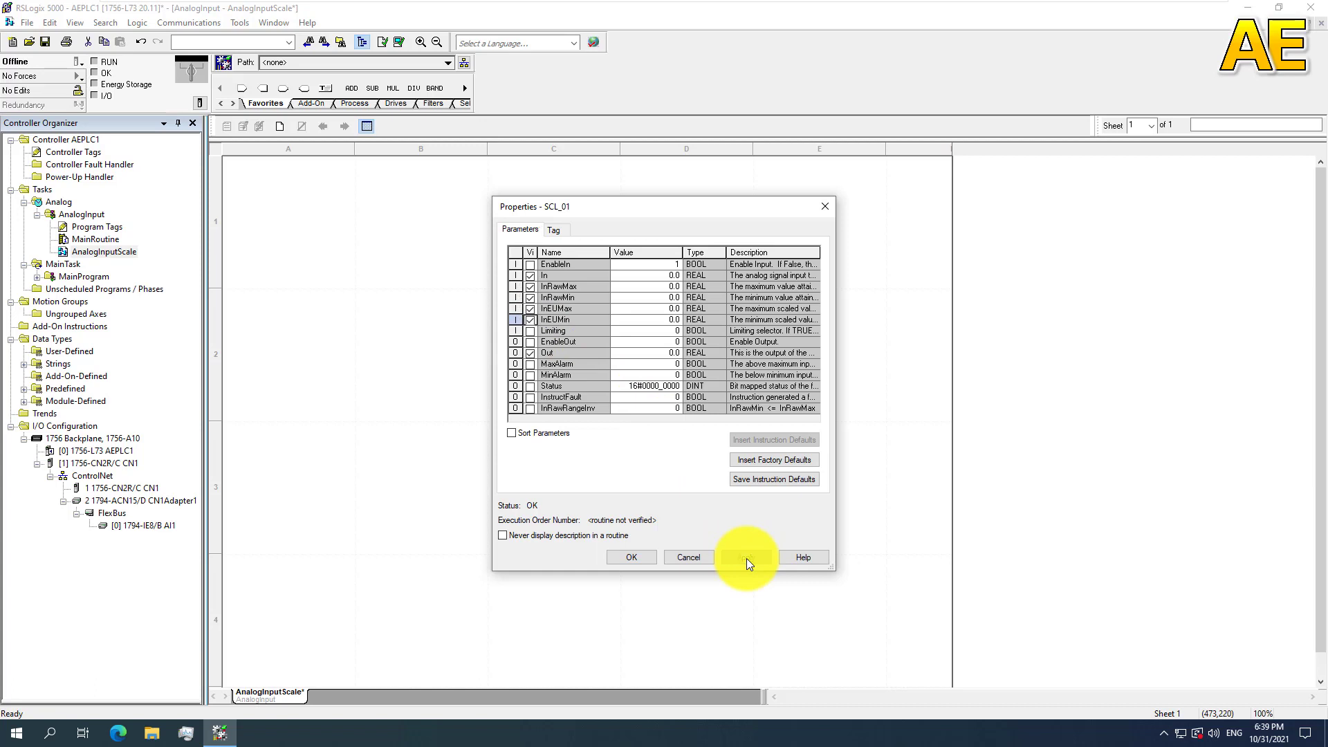
pyautogui.click(636, 557)
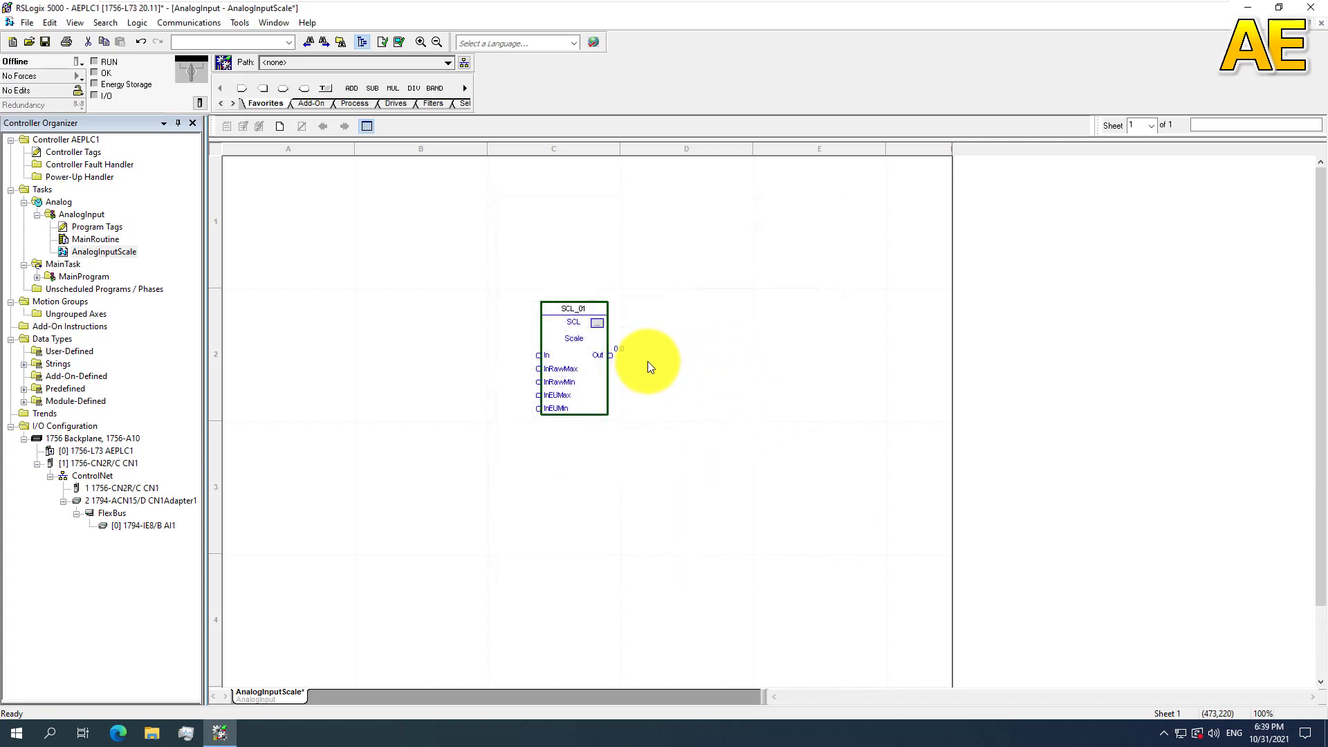
pyautogui.scroll(2, 647, 361)
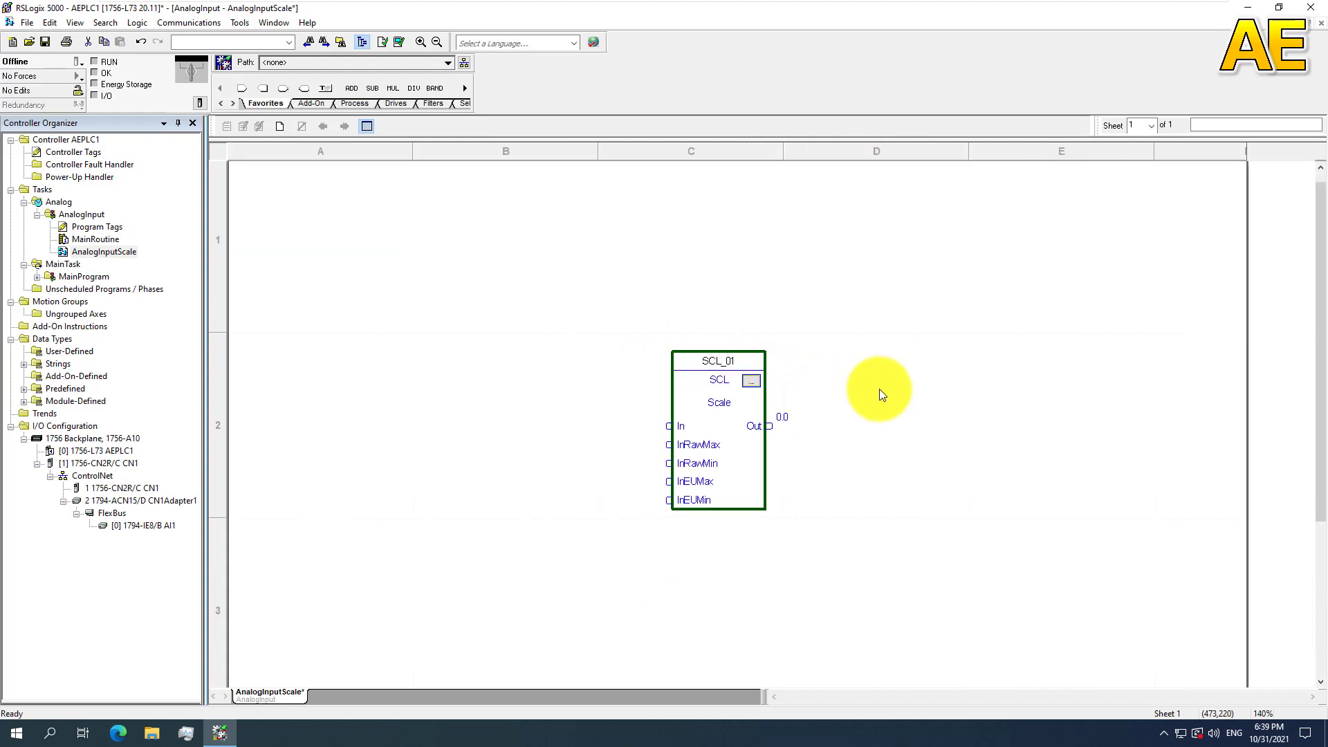
pyautogui.scroll(-3, 879, 389)
pyautogui.click(982, 360)
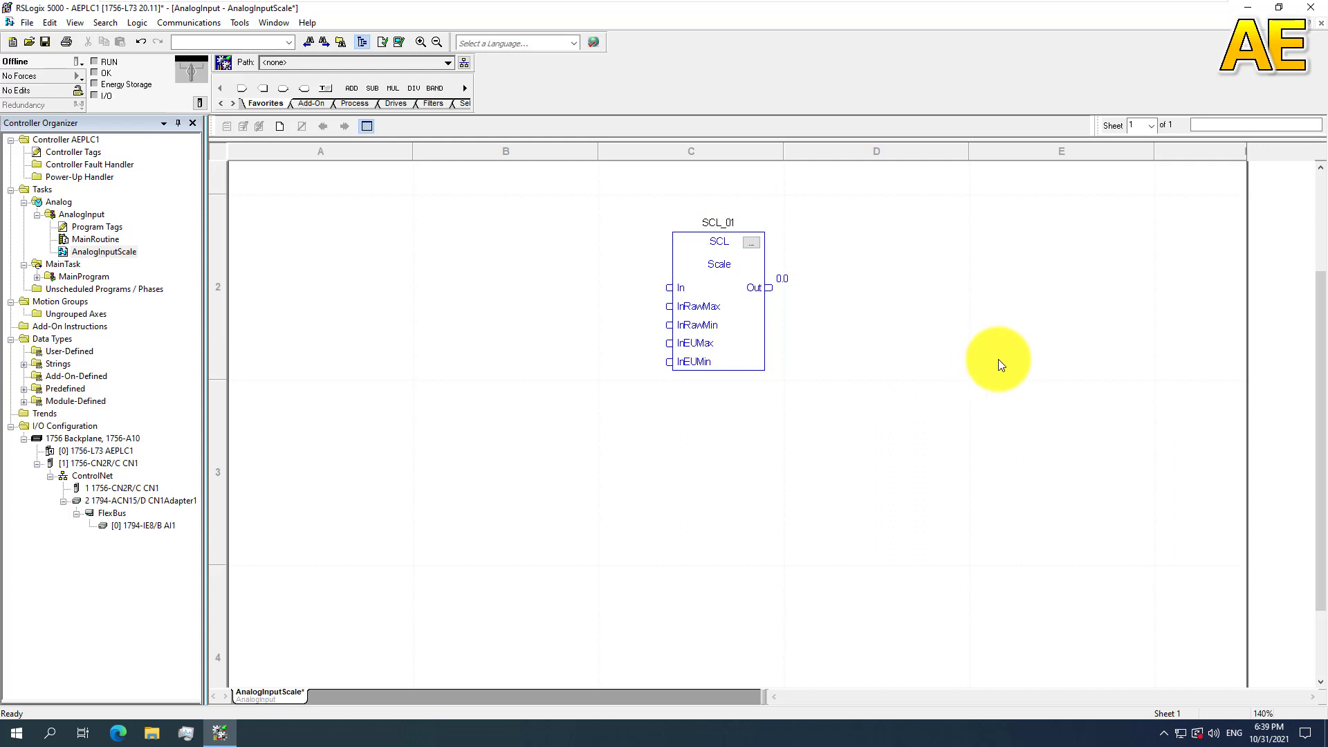
# Step: Add an input reference to the sheet and wire it to the In pin of the SCL block
pyautogui.click(681, 287)
pyautogui.moveTo(674, 288); pyautogui.dragTo(670, 291)
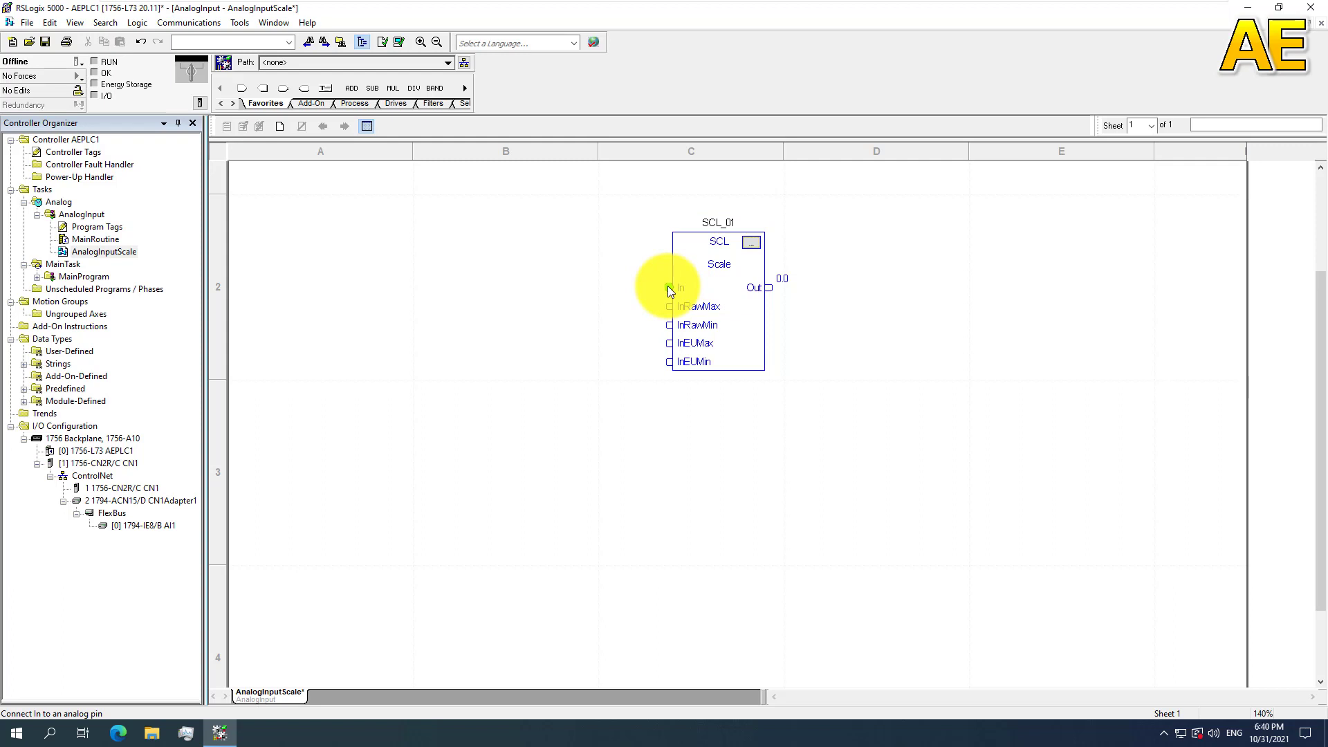
pyautogui.click(243, 89)
pyautogui.moveTo(546, 302); pyautogui.dragTo(669, 261)
# Step: Assign the T1101_Raw tag to the input reference and move the reference slightly above the level of the SCL block's In pin
pyautogui.doubleClick(516, 263)
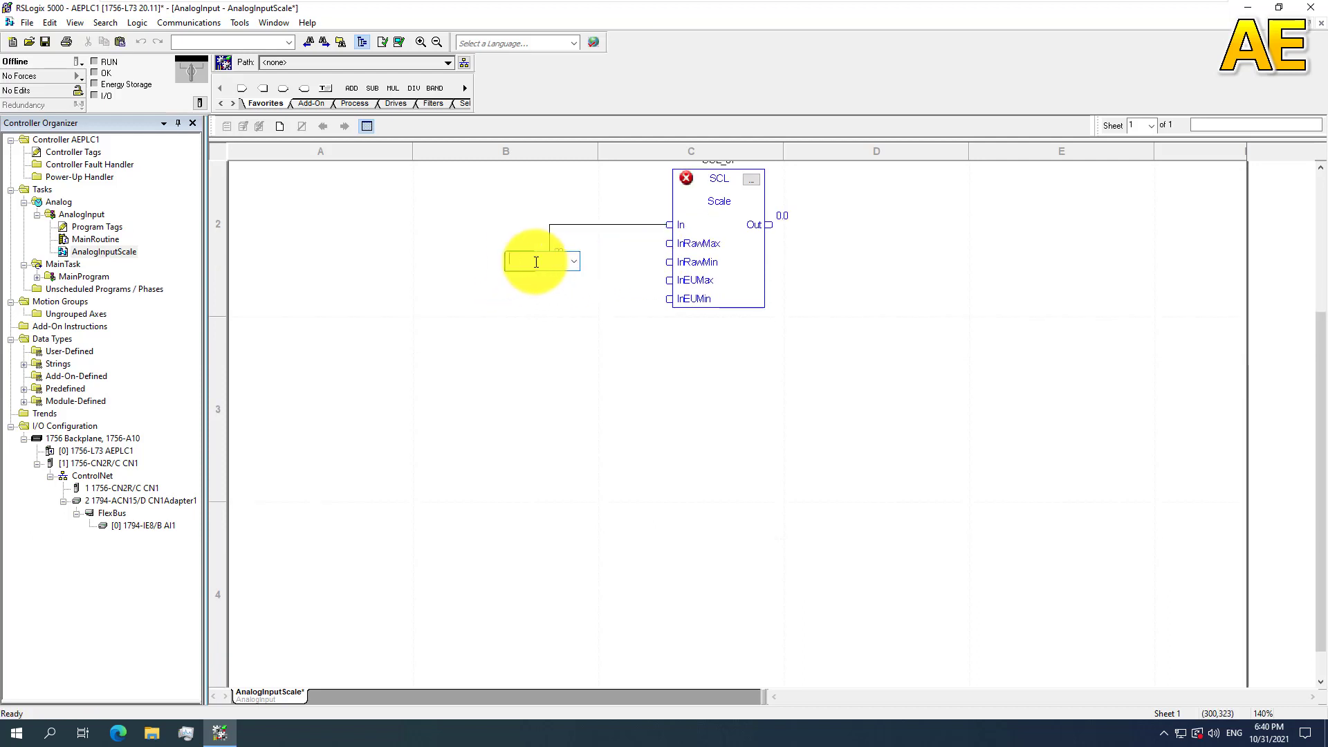
pyautogui.click(572, 263)
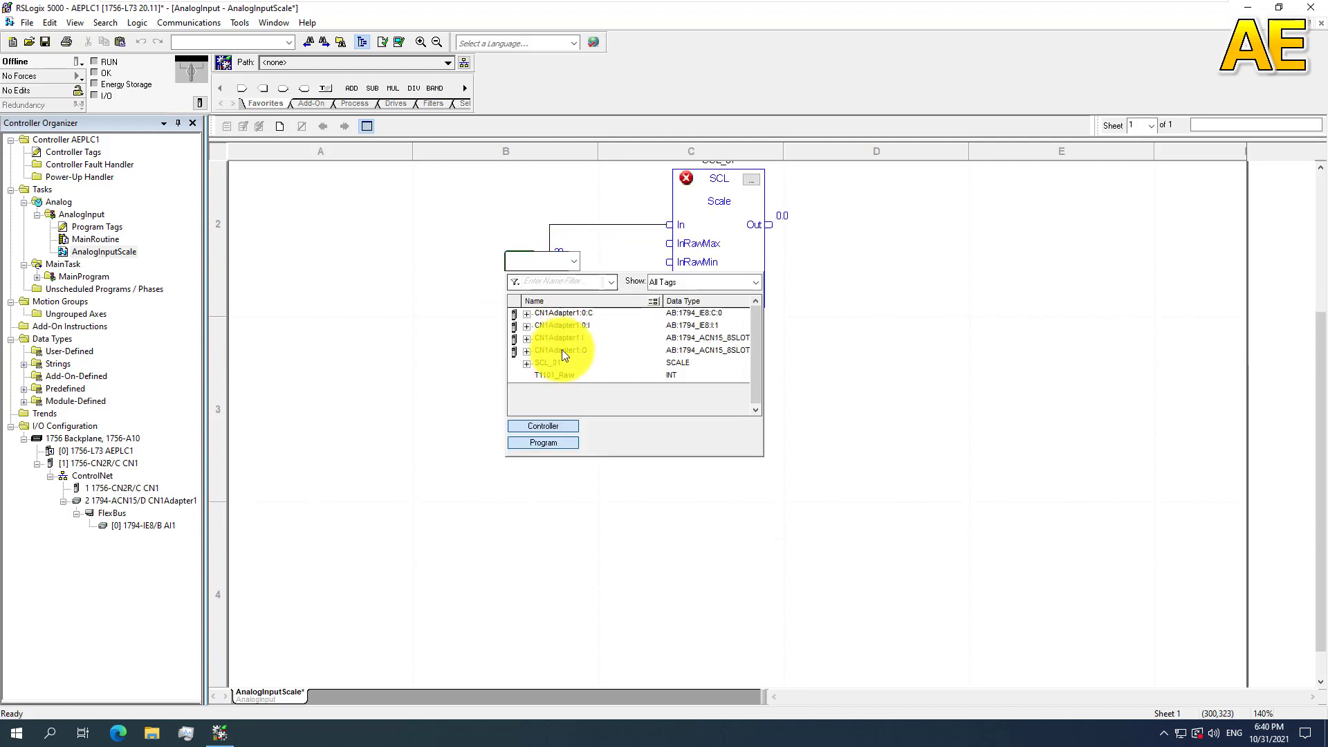
pyautogui.click(557, 374)
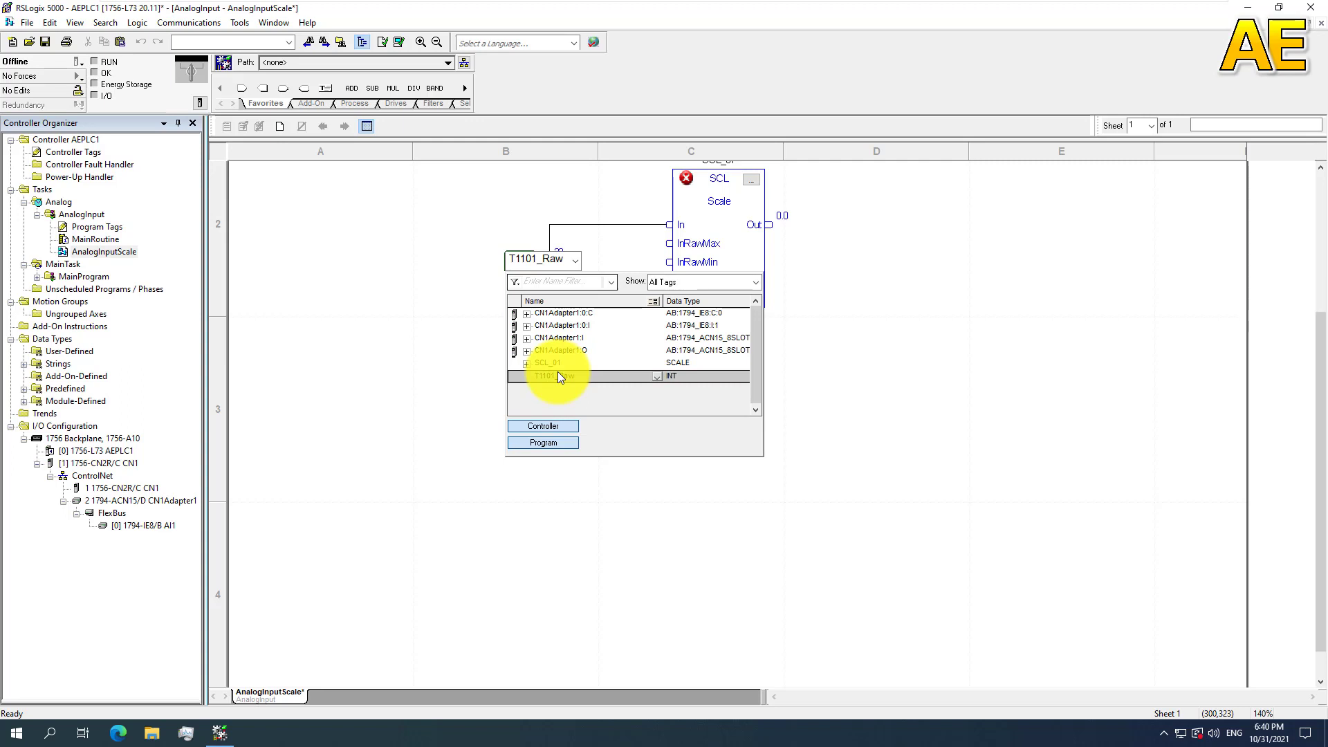
pyautogui.press('Return')
pyautogui.press('Return')
pyautogui.scroll(4, 733, 334)
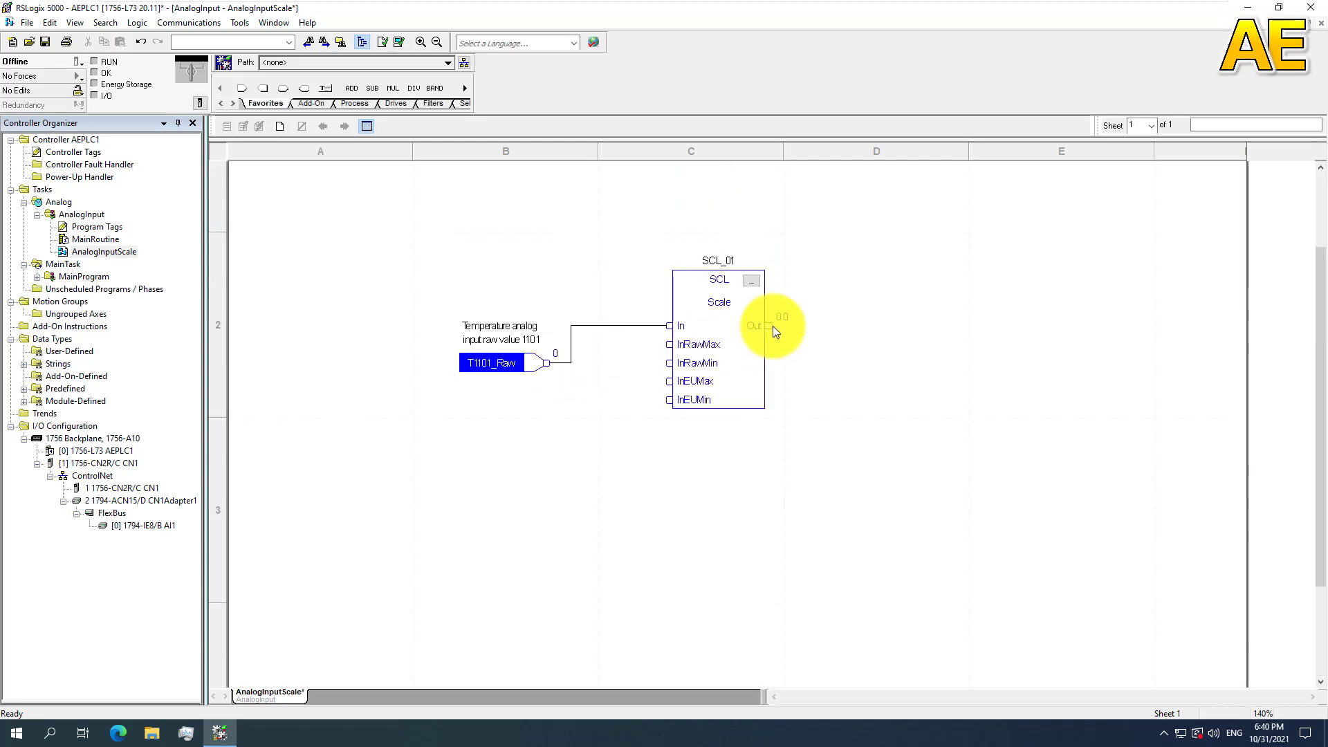
pyautogui.moveTo(513, 481); pyautogui.dragTo(533, 407)
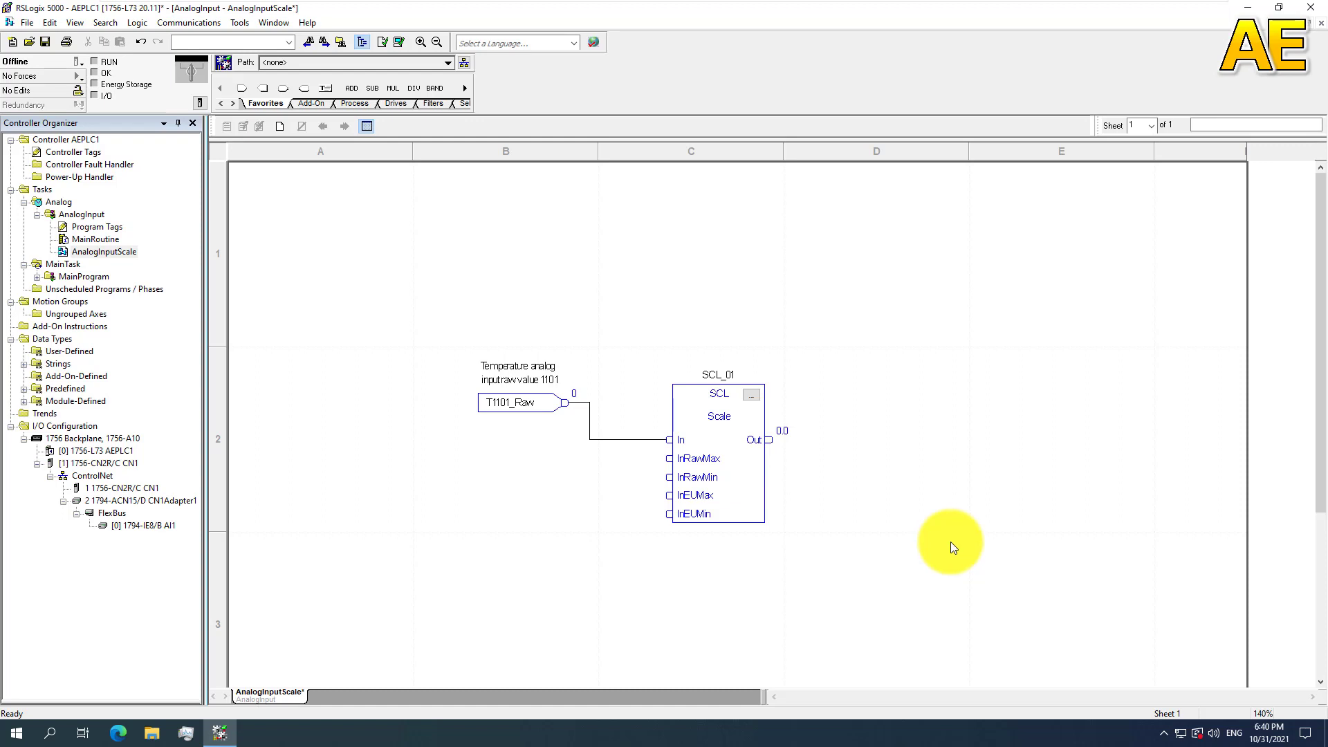
# Step: Switch from the virtual machine to File Explorer on the host and open the PDF "1794-6.5.2 analog input module configure"
pyautogui.click(713, 473)
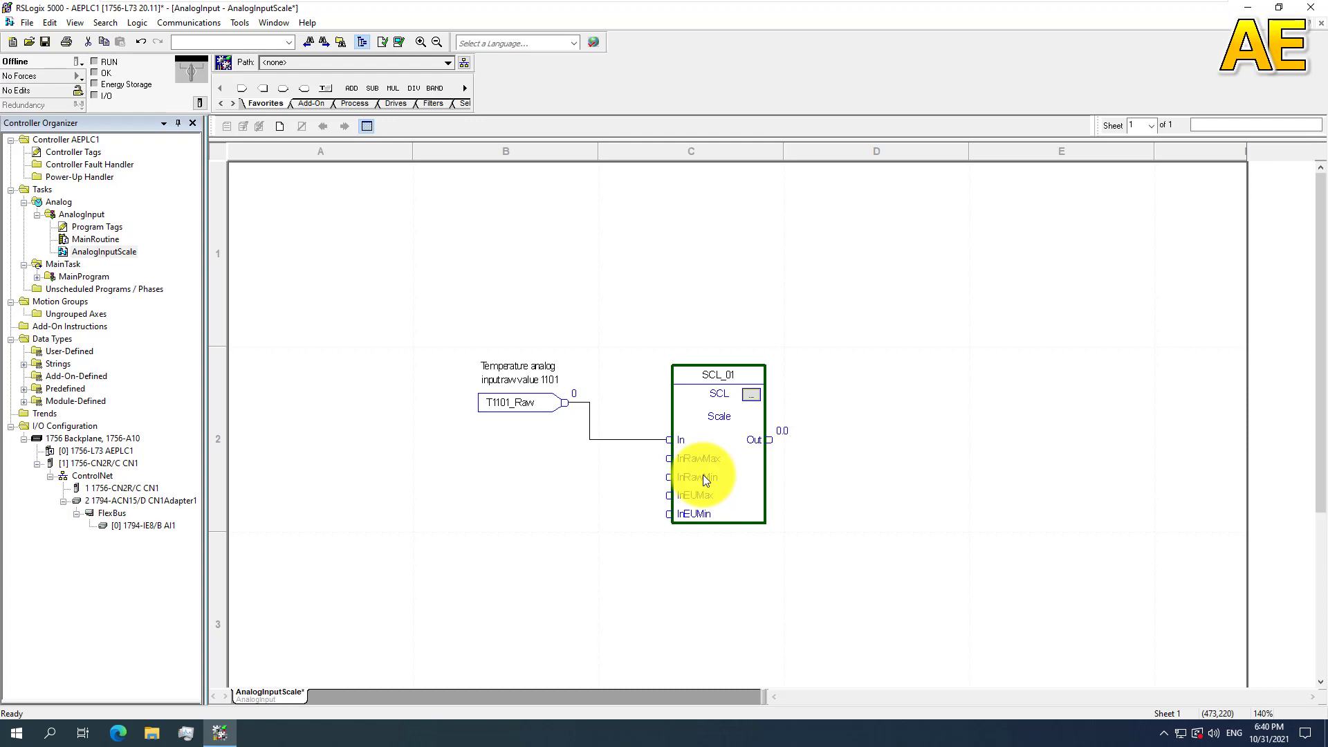
pyautogui.moveTo(712, 3)
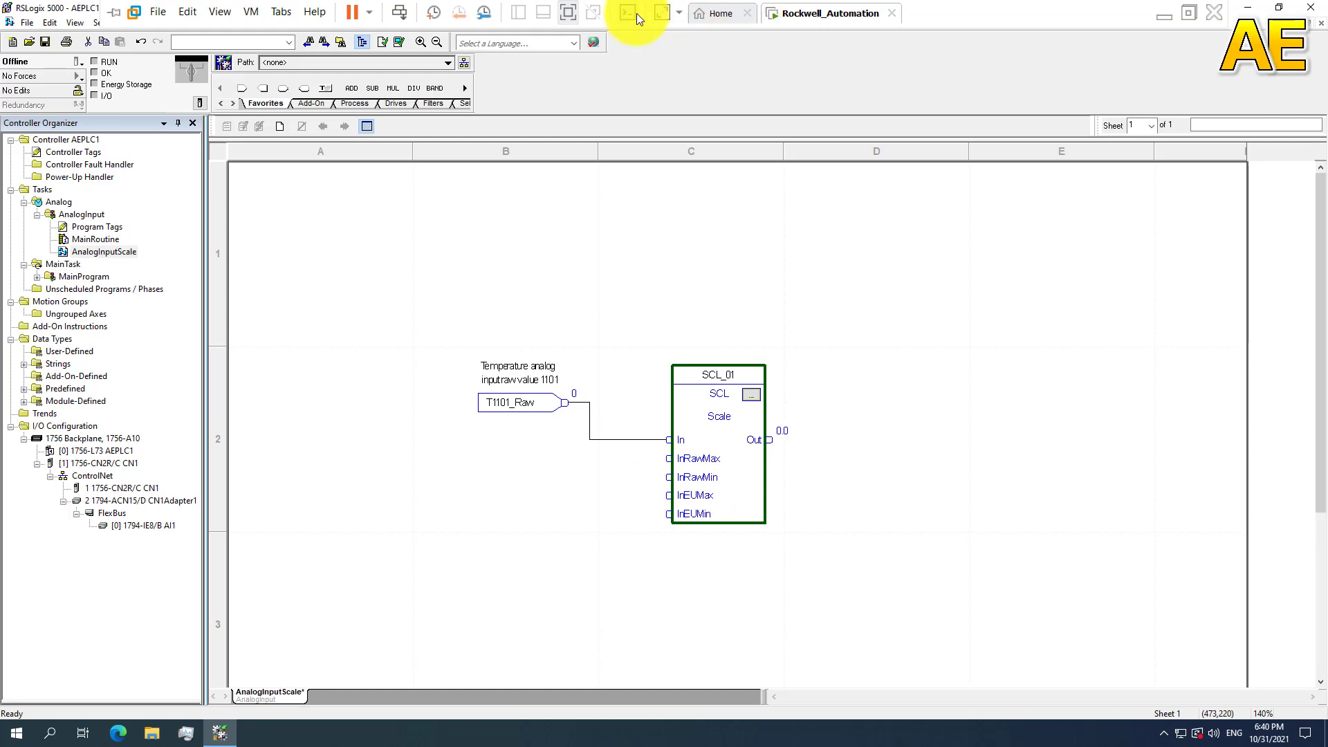
pyautogui.click(567, 11)
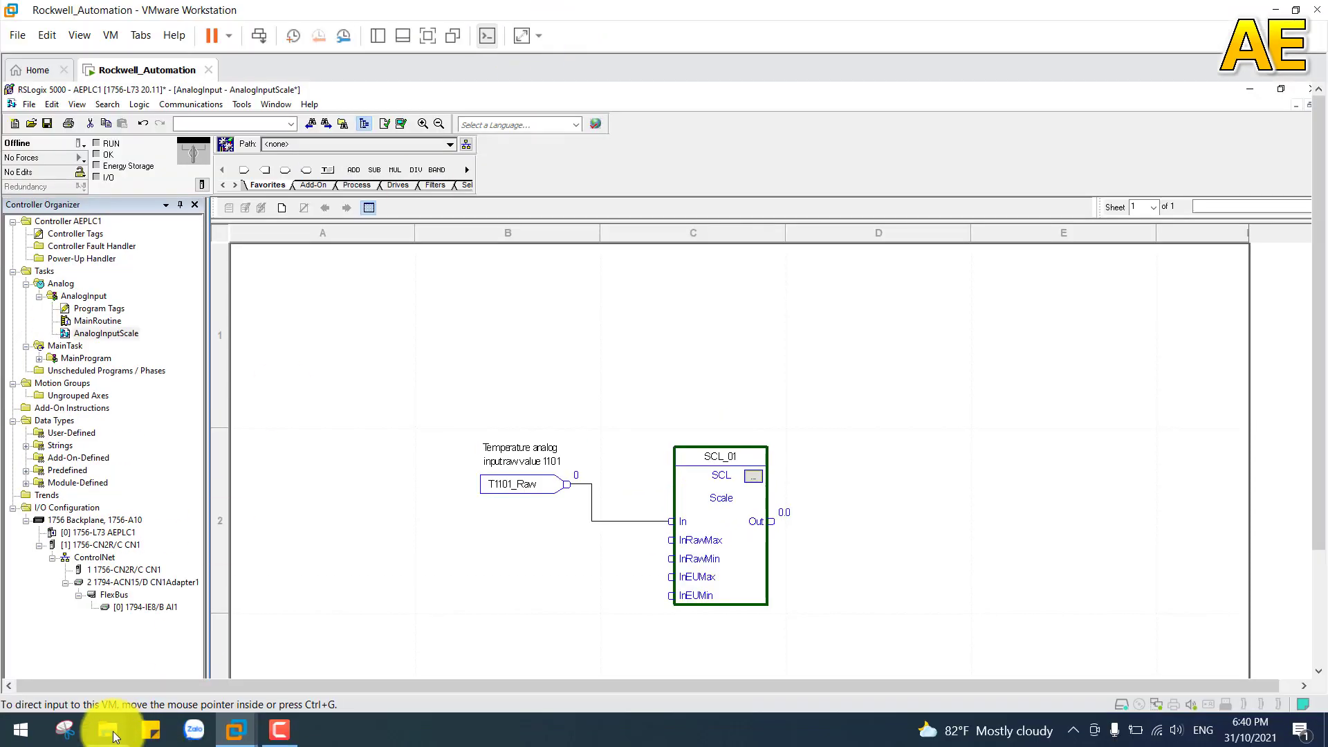
pyautogui.moveTo(131, 728)
pyautogui.click(229, 664)
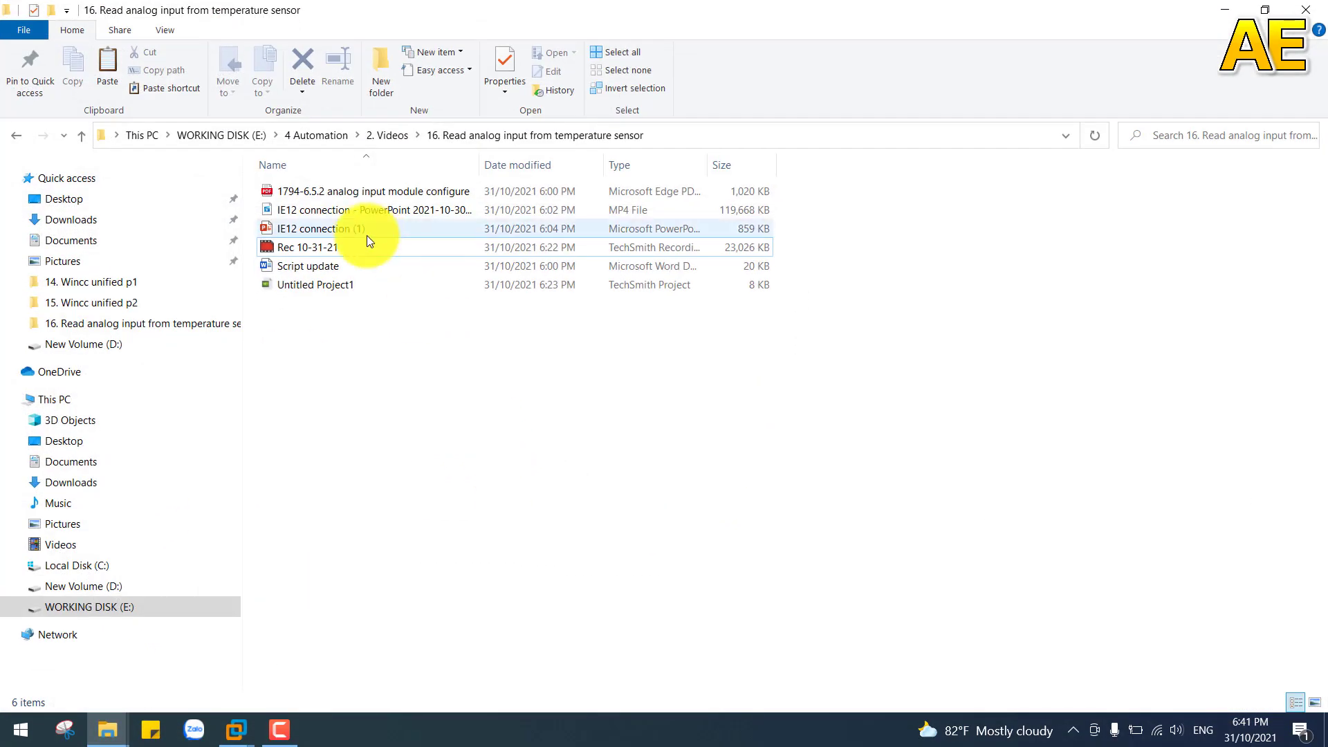
pyautogui.doubleClick(347, 190)
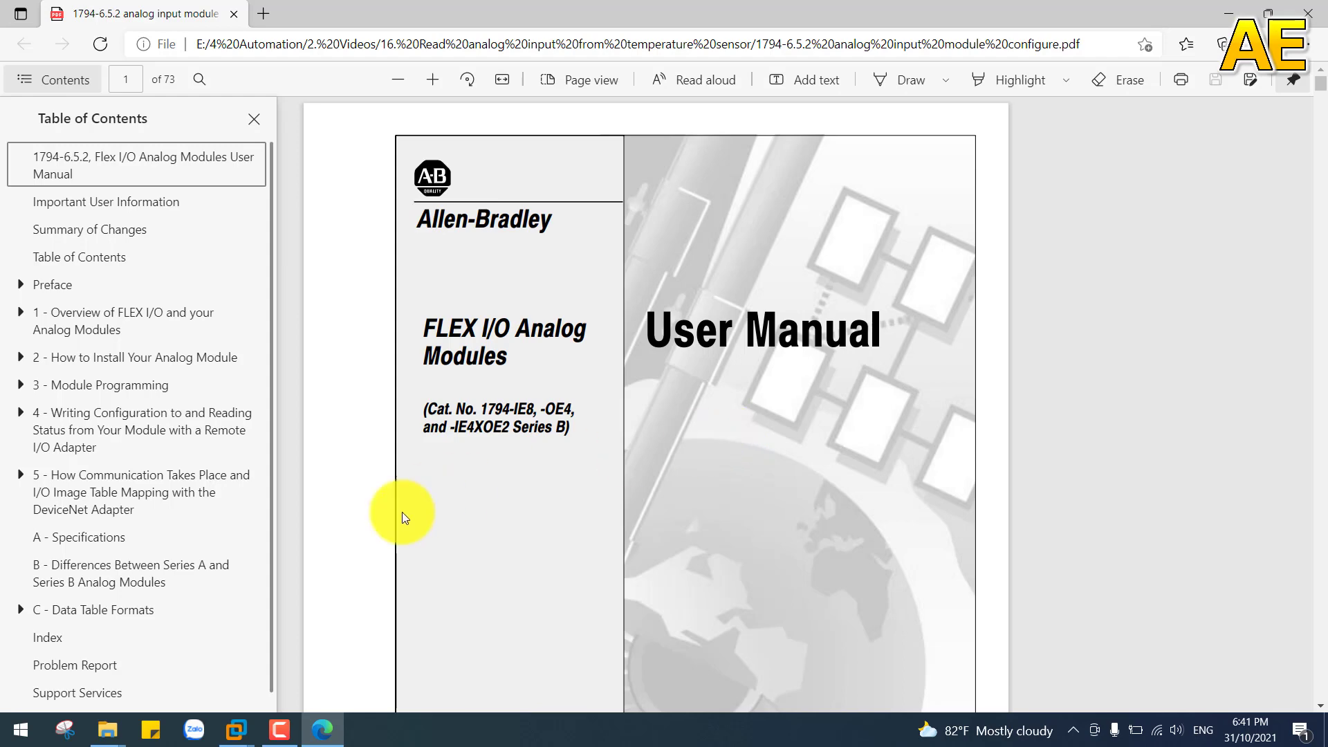
# Step: Go to Appendix C, Data Table Formats, in the manual and examine the Analog Data Format table
pyautogui.click(145, 615)
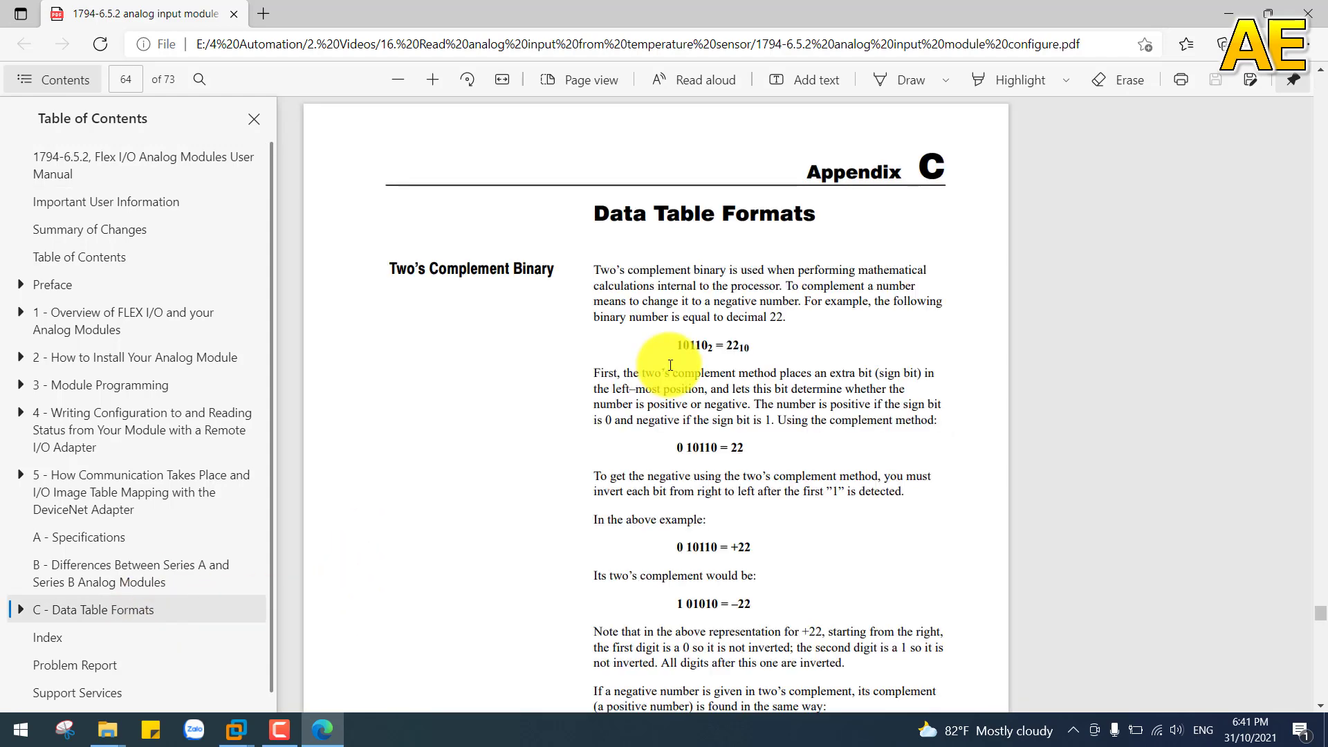
pyautogui.scroll(-4, 666, 382)
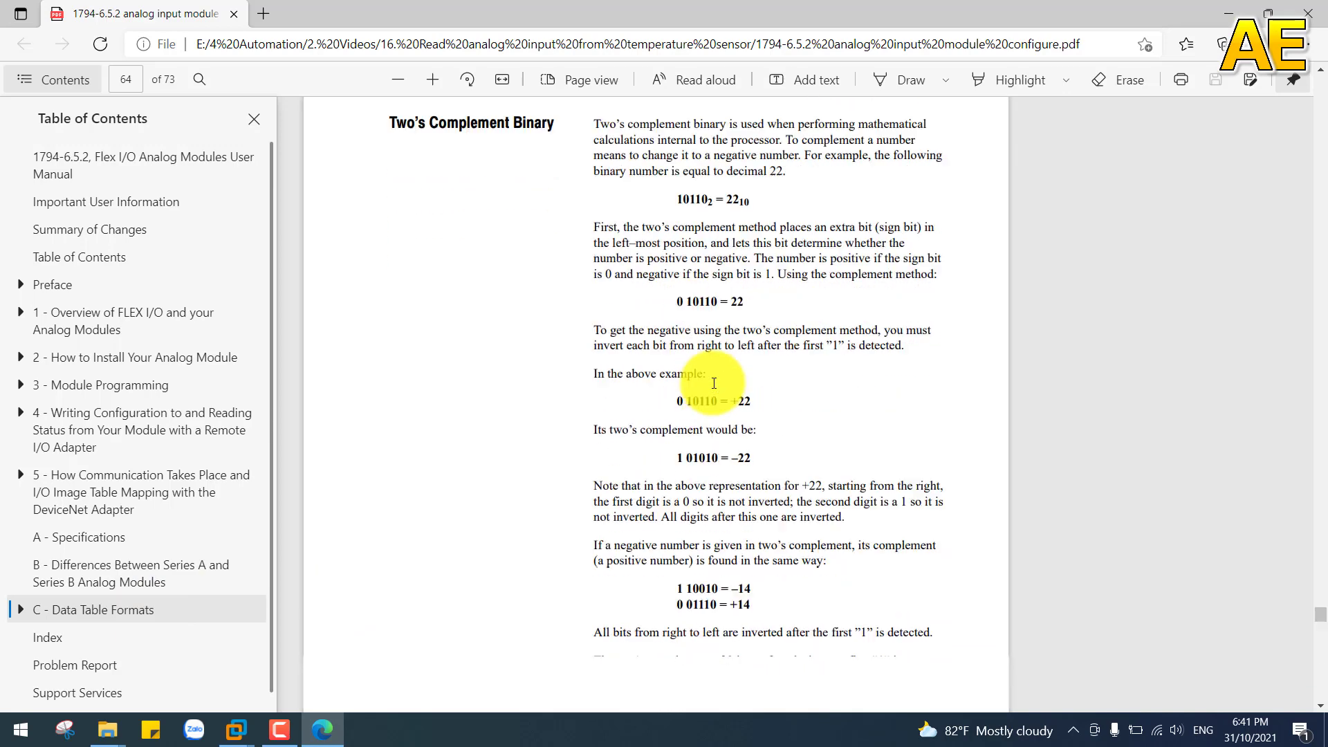
pyautogui.scroll(-10, 713, 382)
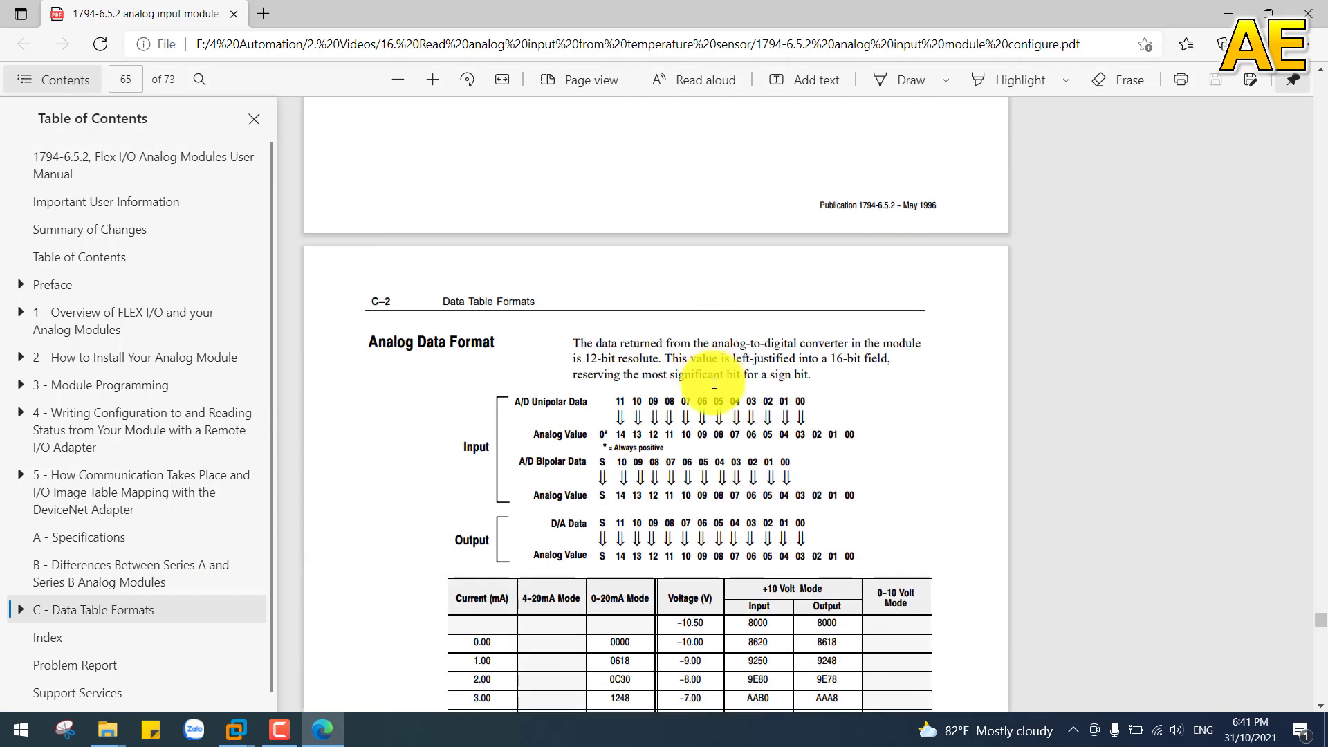
# Step: Examine the 4–20 mA mode values in the manual's Analog Data Format table
pyautogui.scroll(-1, 715, 384)
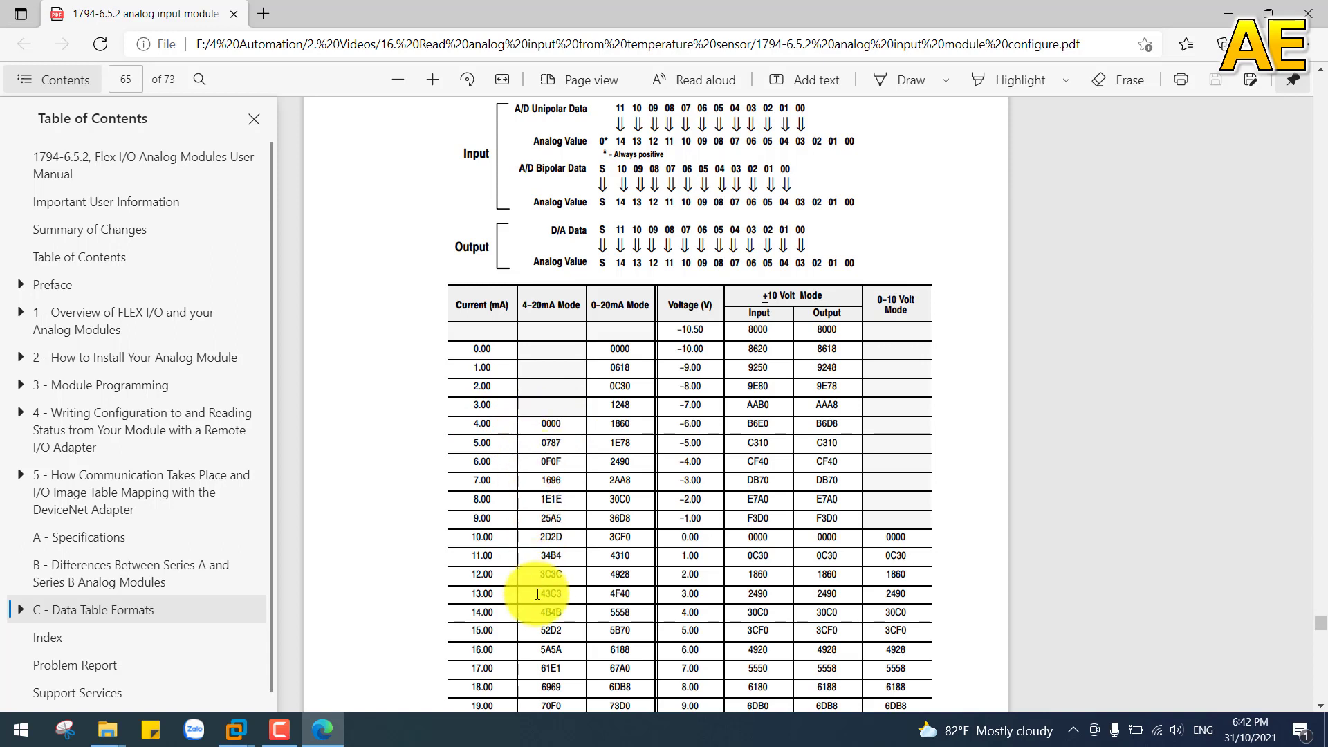
pyautogui.scroll(-1, 537, 595)
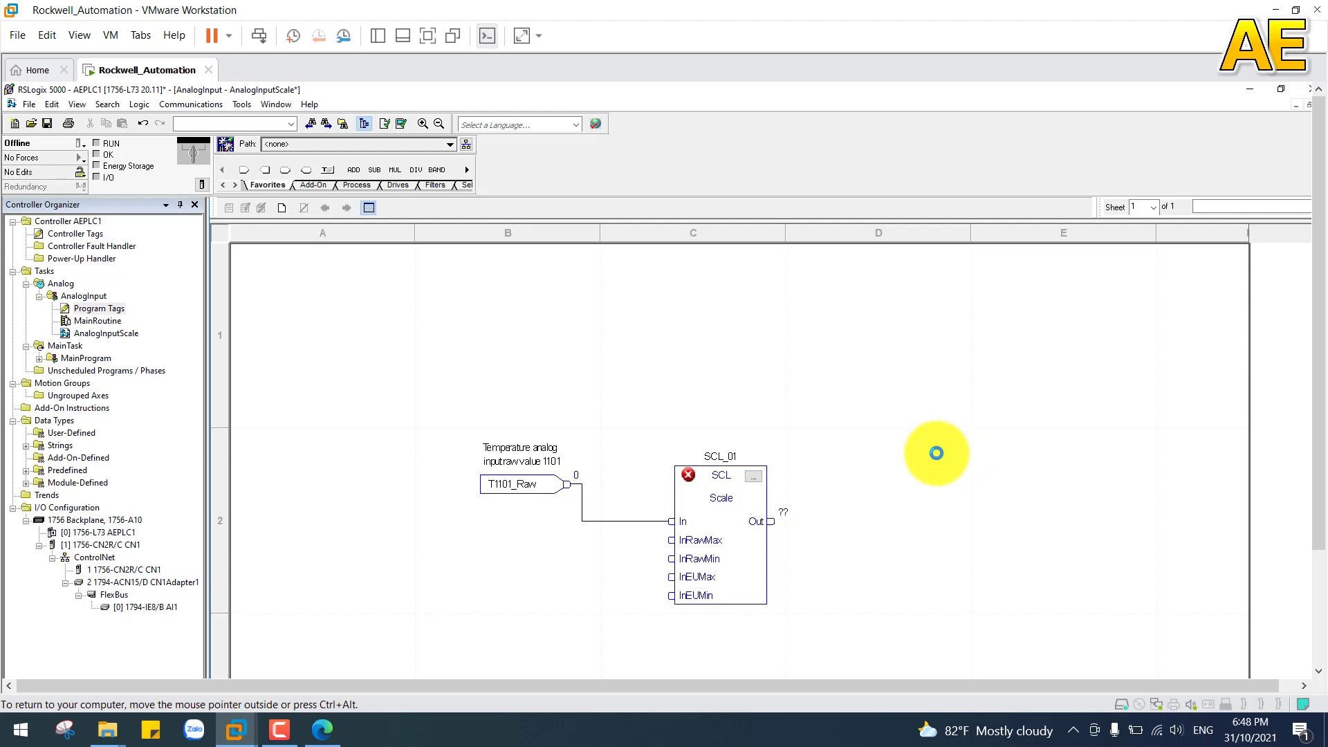
# Step: In the virtual machine's AnalogInputScale sheet, rename the SCL block's tag to SCL_T1101
pyautogui.click(733, 459)
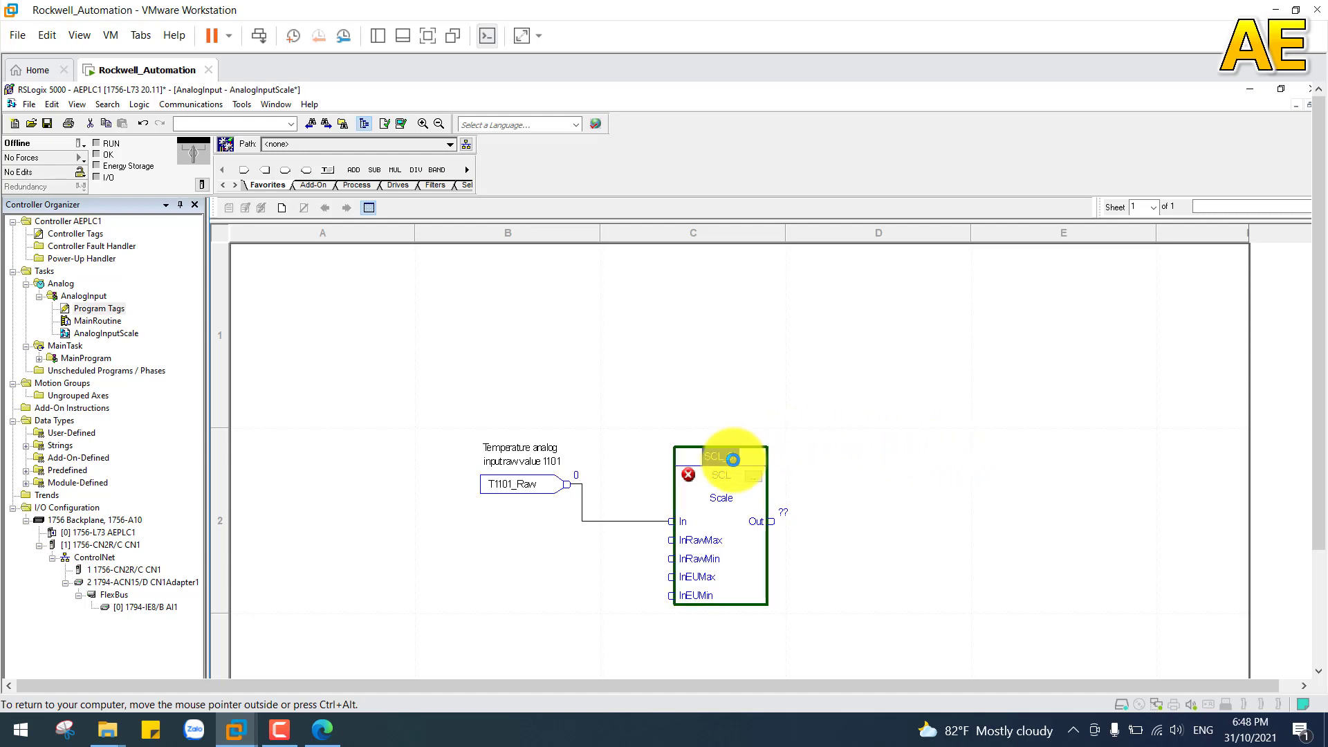
pyautogui.click(732, 459)
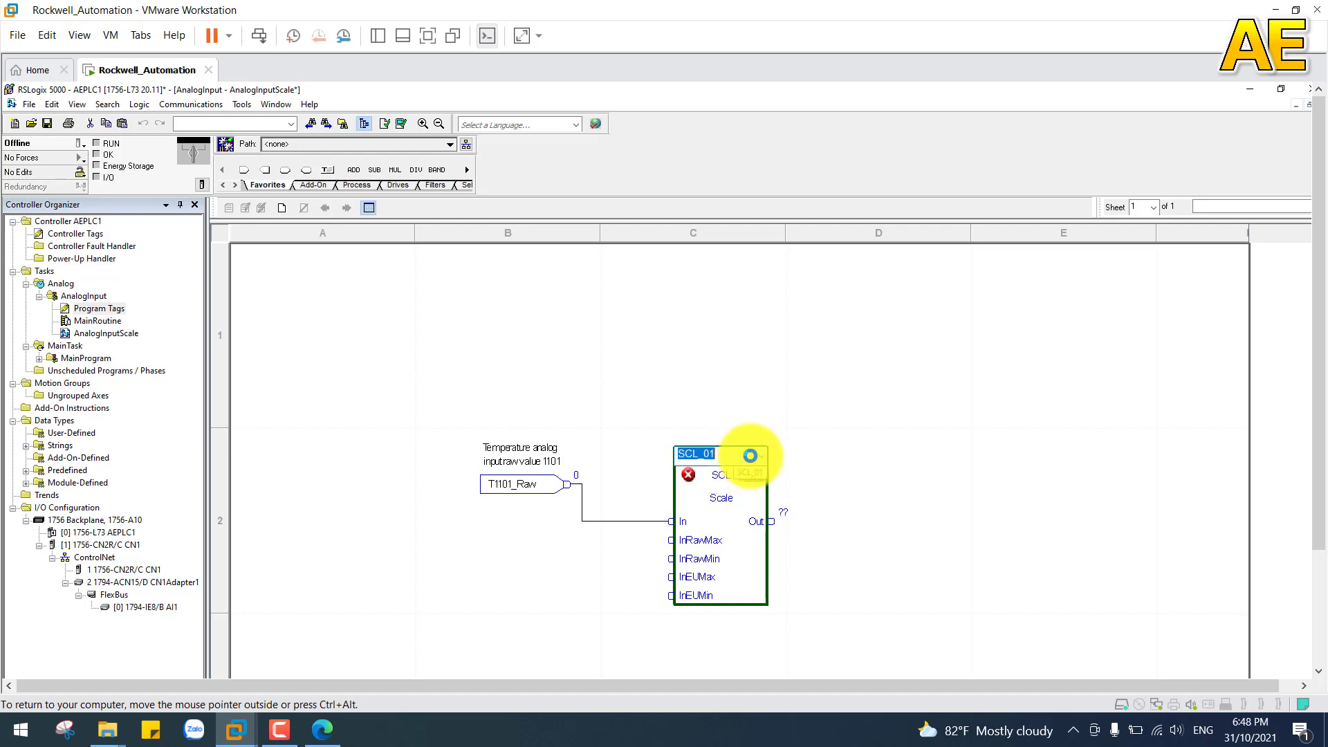
pyautogui.write('SCL_T1101')
pyautogui.click(907, 451)
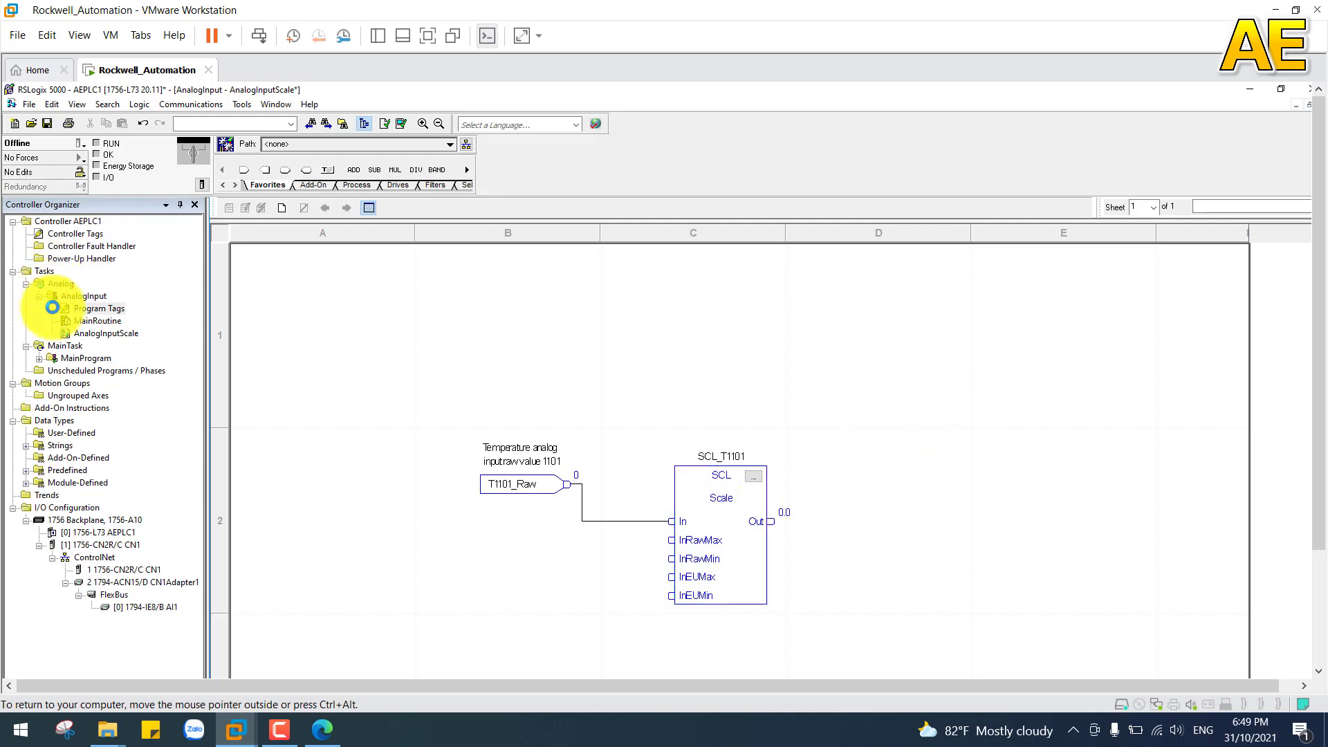
# Step: Set SCL_T1101.InRawMax to 30840 in the AnalogInput program tags and return to the AnalogInputScale sheet
pyautogui.click(96, 308)
pyautogui.click(96, 309)
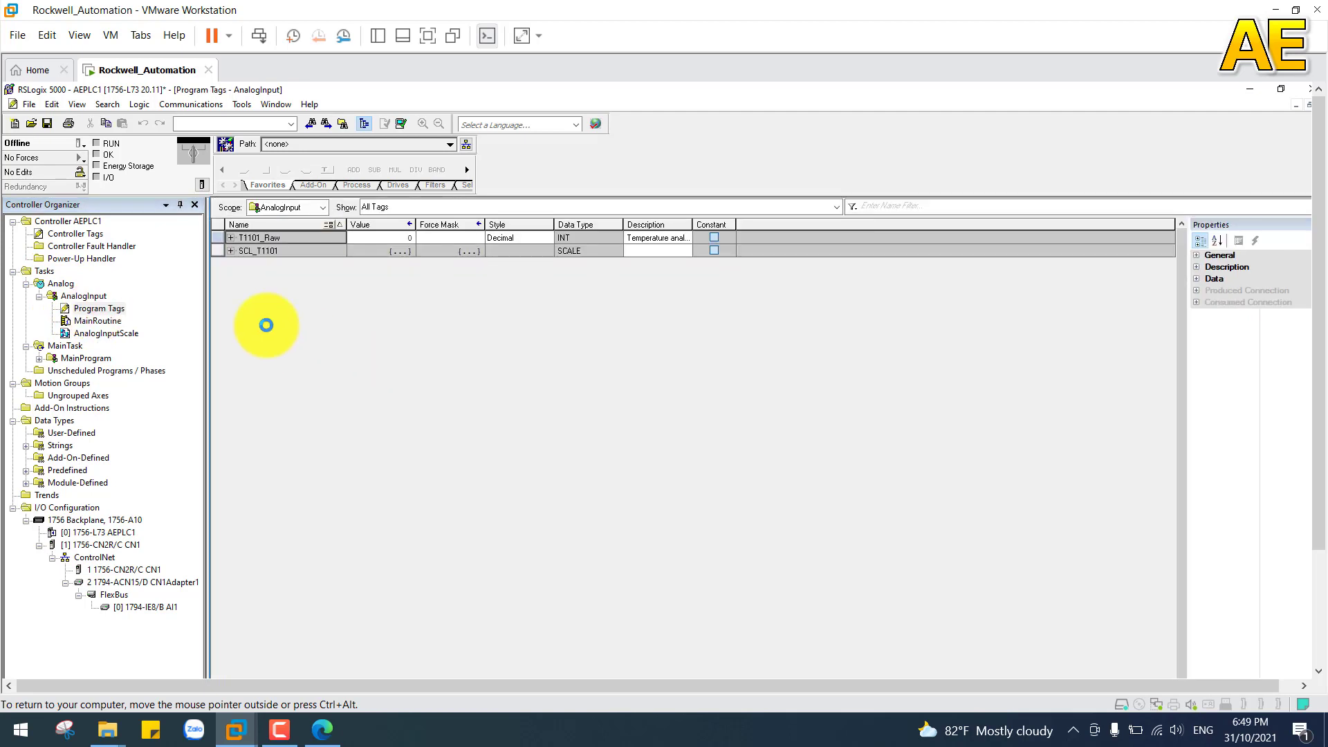
pyautogui.click(229, 249)
pyautogui.click(229, 249)
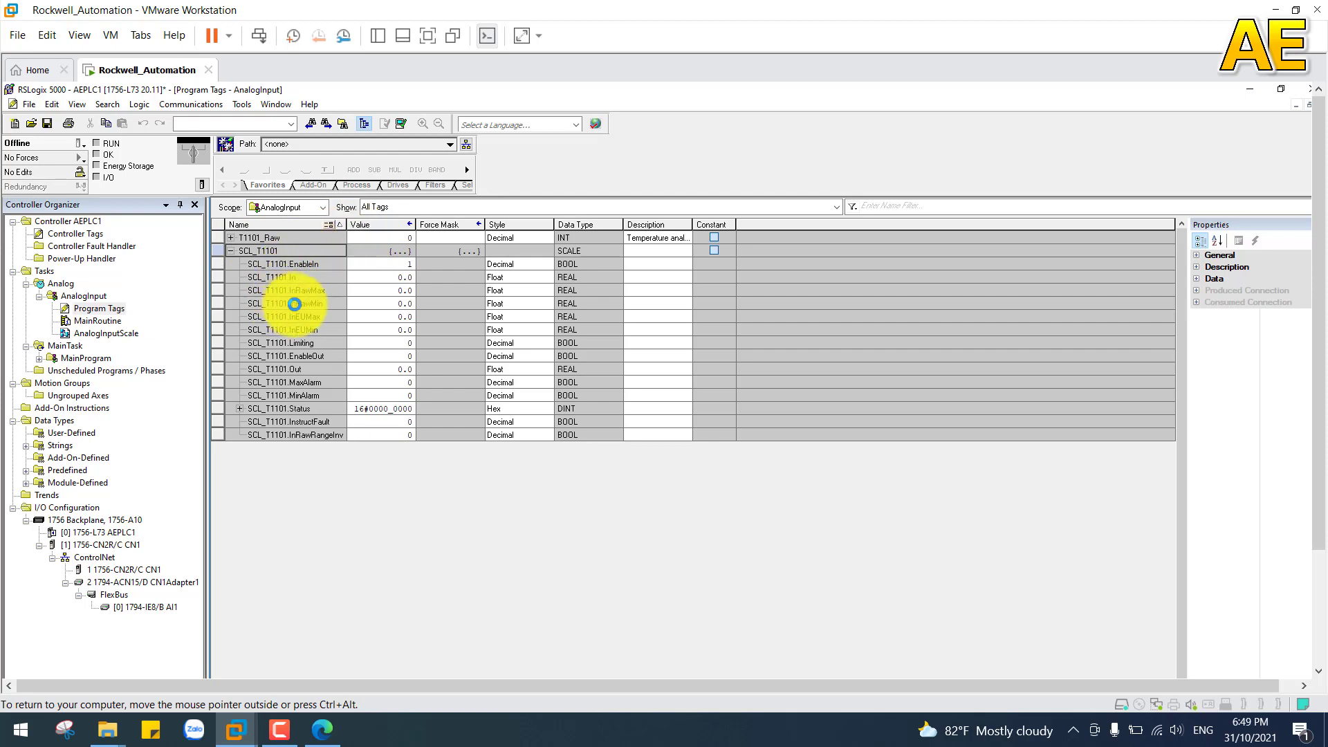
pyautogui.click(365, 304)
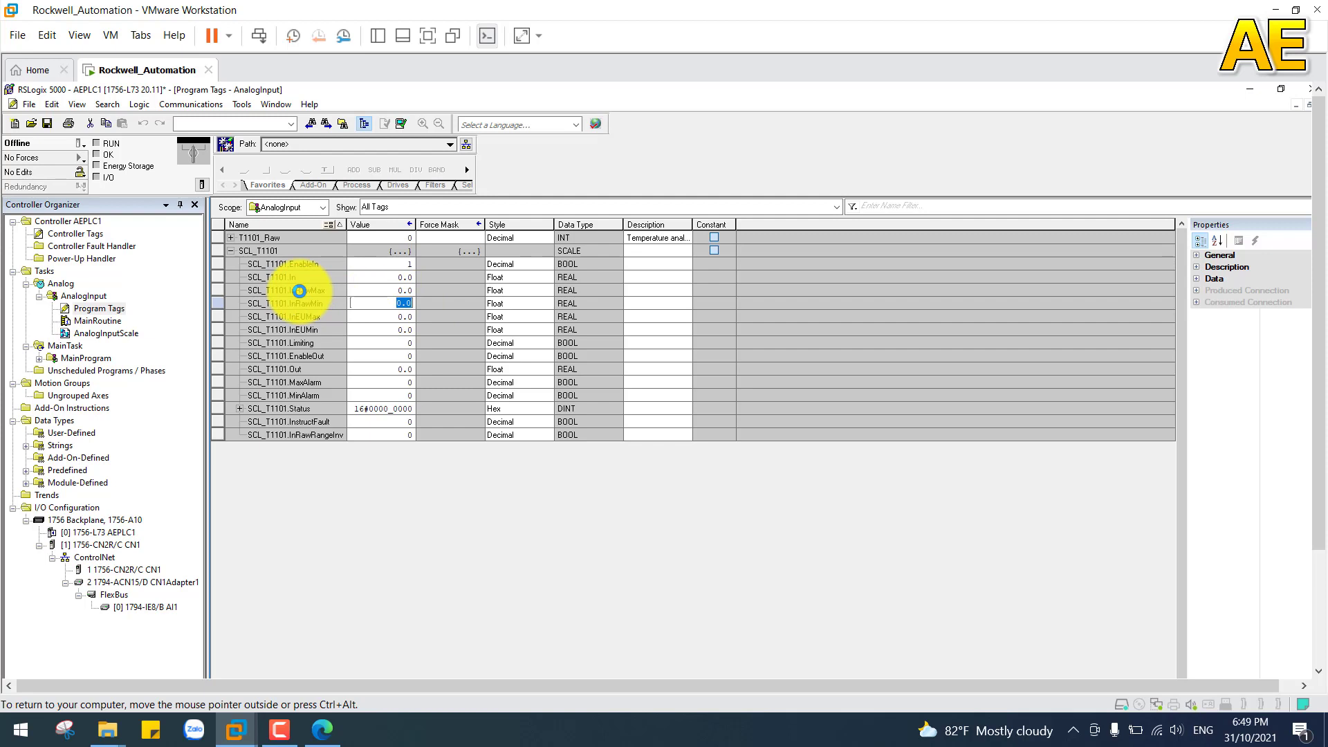
pyautogui.click(392, 290)
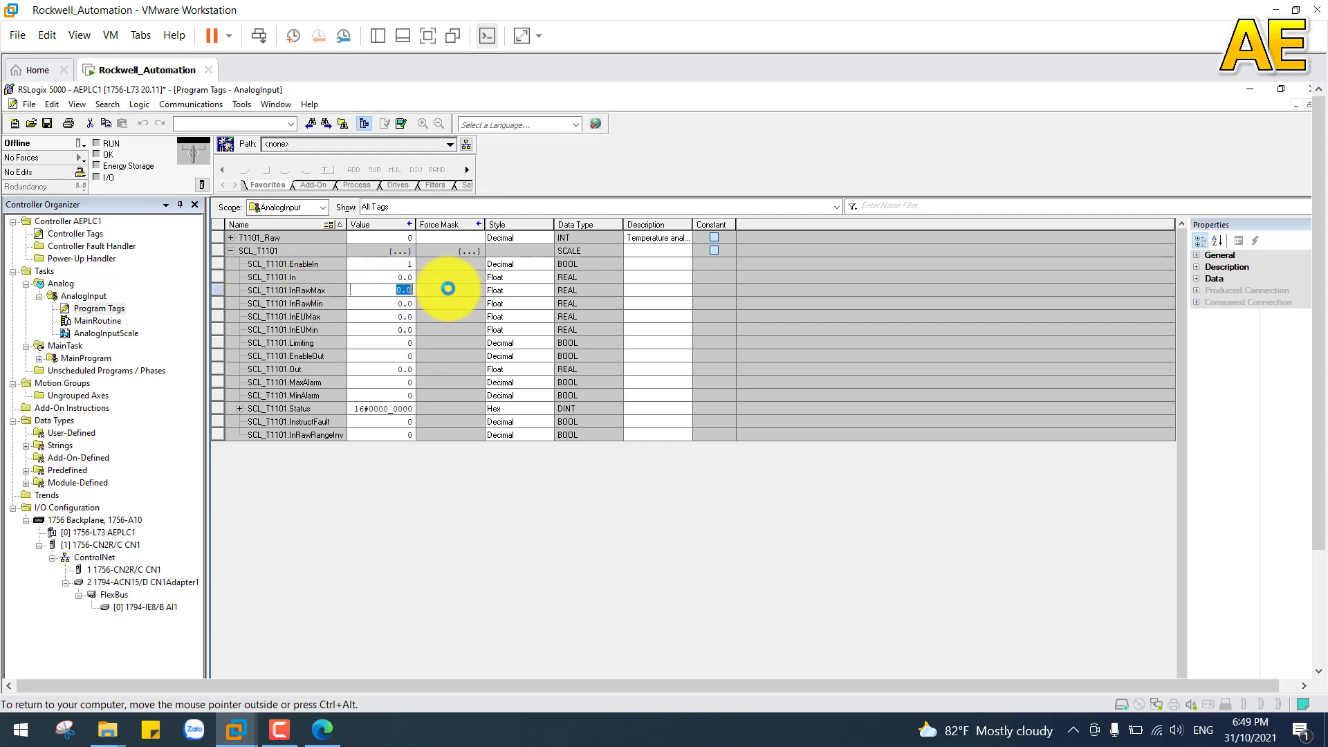
pyautogui.write('30840')
pyautogui.press('Return')
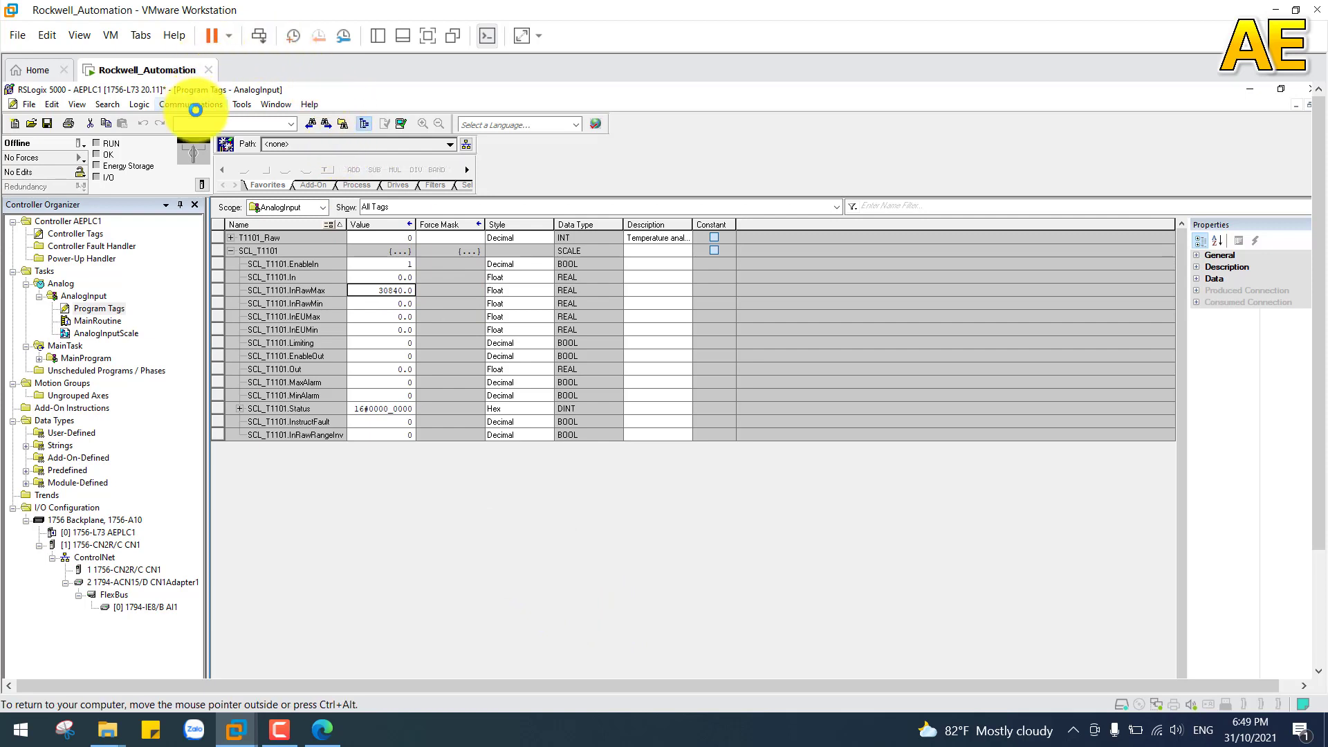
pyautogui.click(276, 102)
pyautogui.click(317, 264)
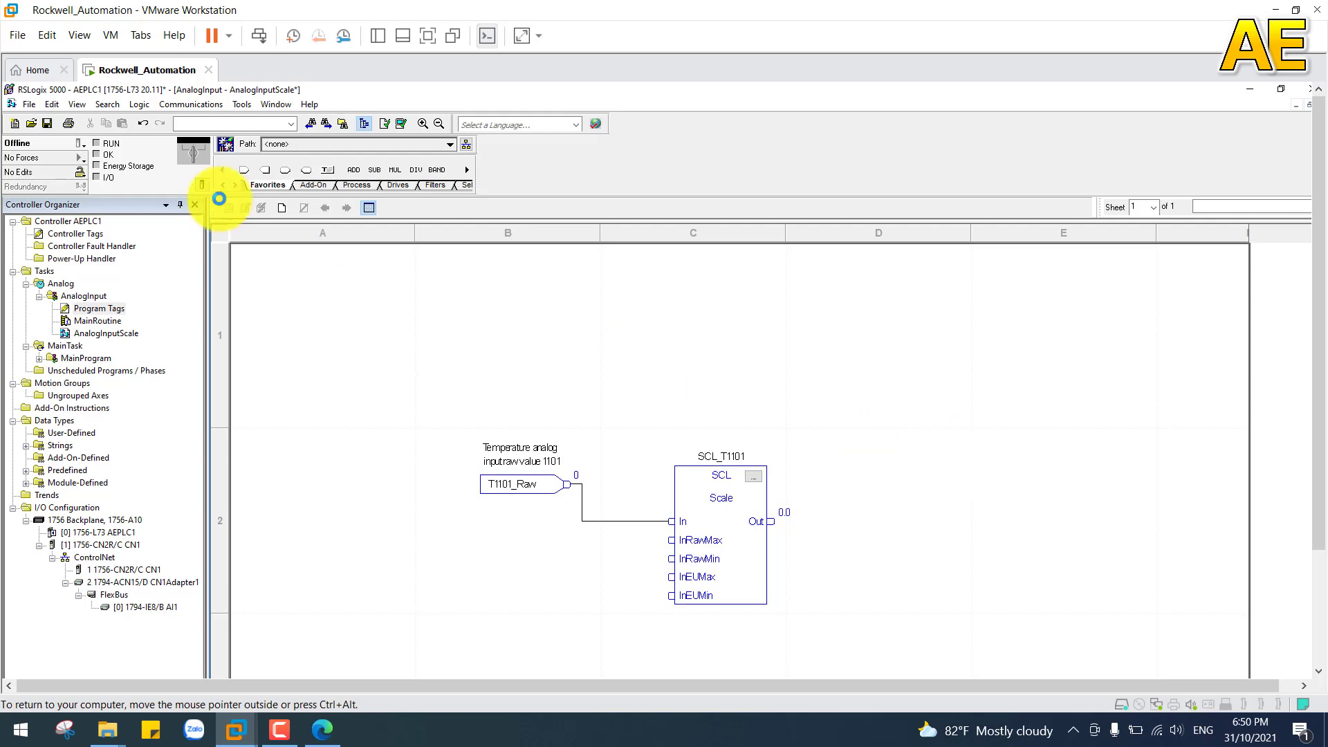
# Step: Set SCL_T1101.InEUMax to 150 in the AnalogInput program tags and go back to the AnalogInputScale sheet
pyautogui.doubleClick(111, 308)
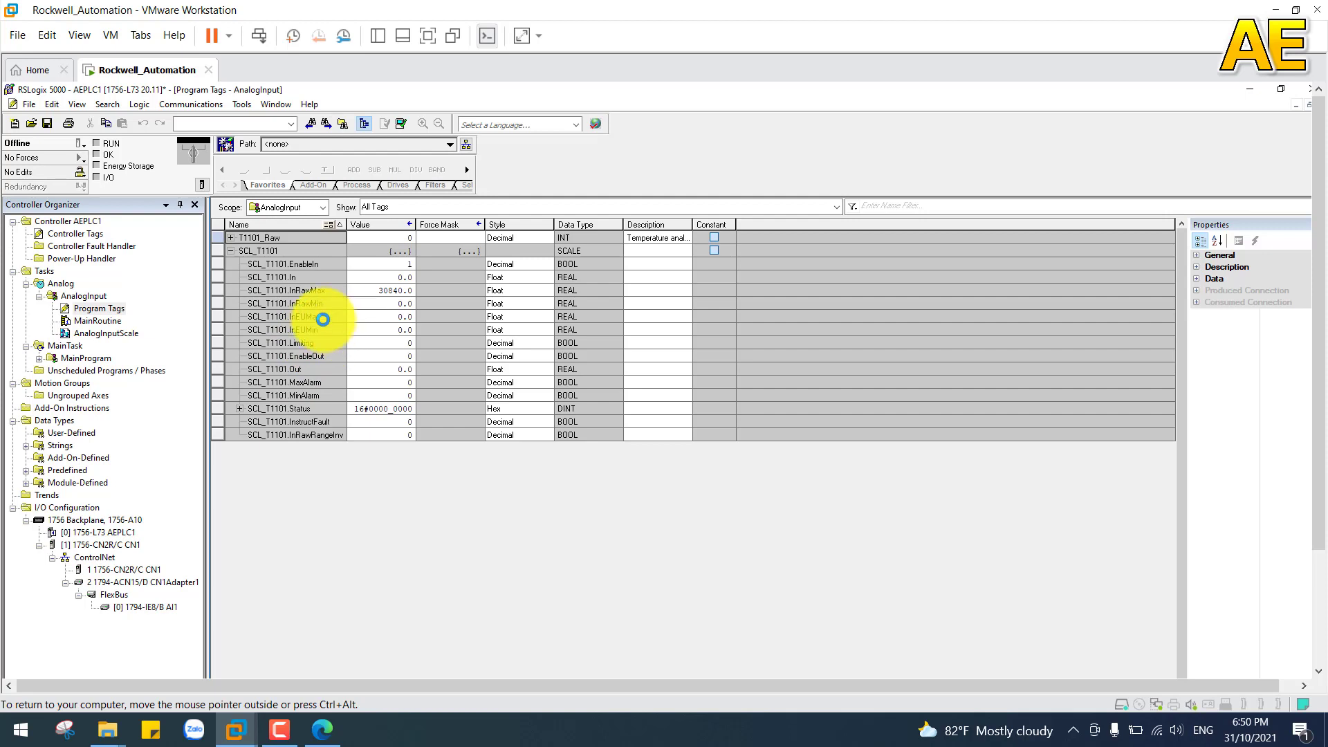
pyautogui.click(332, 330)
pyautogui.doubleClick(379, 329)
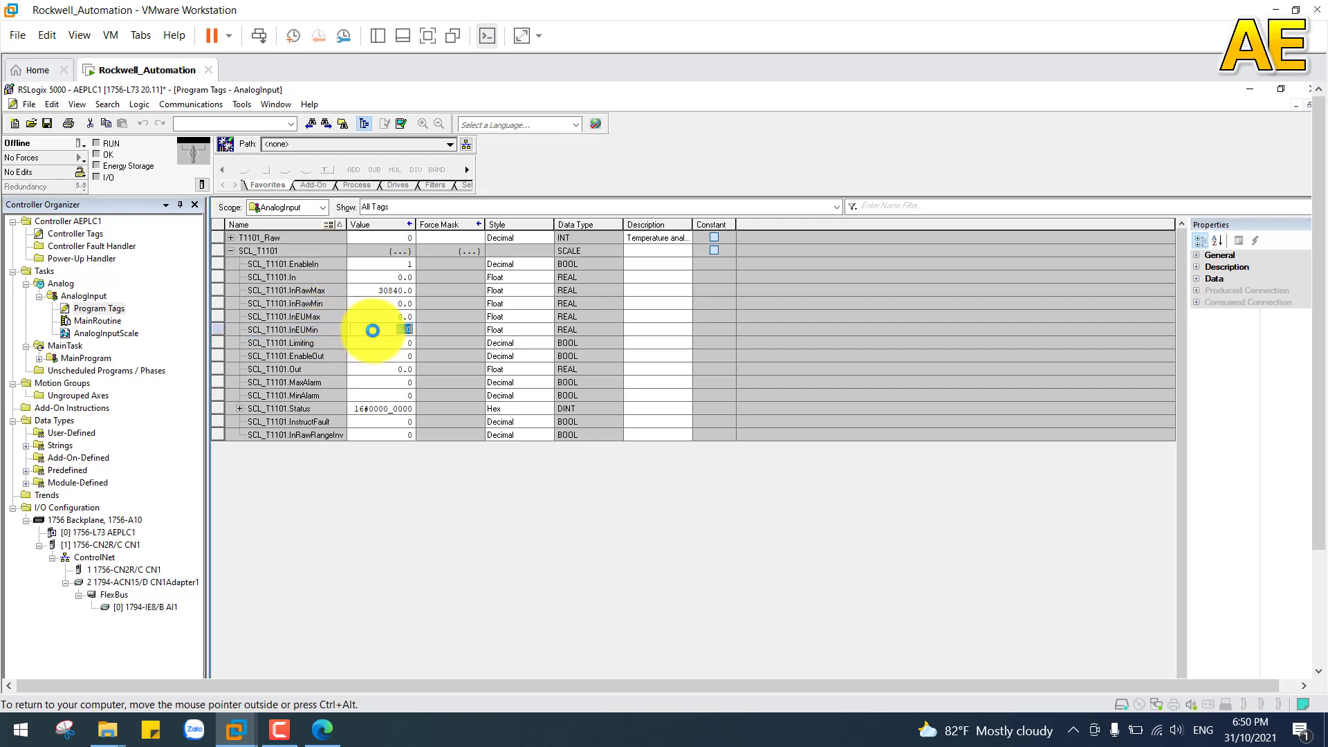
pyautogui.doubleClick(391, 317)
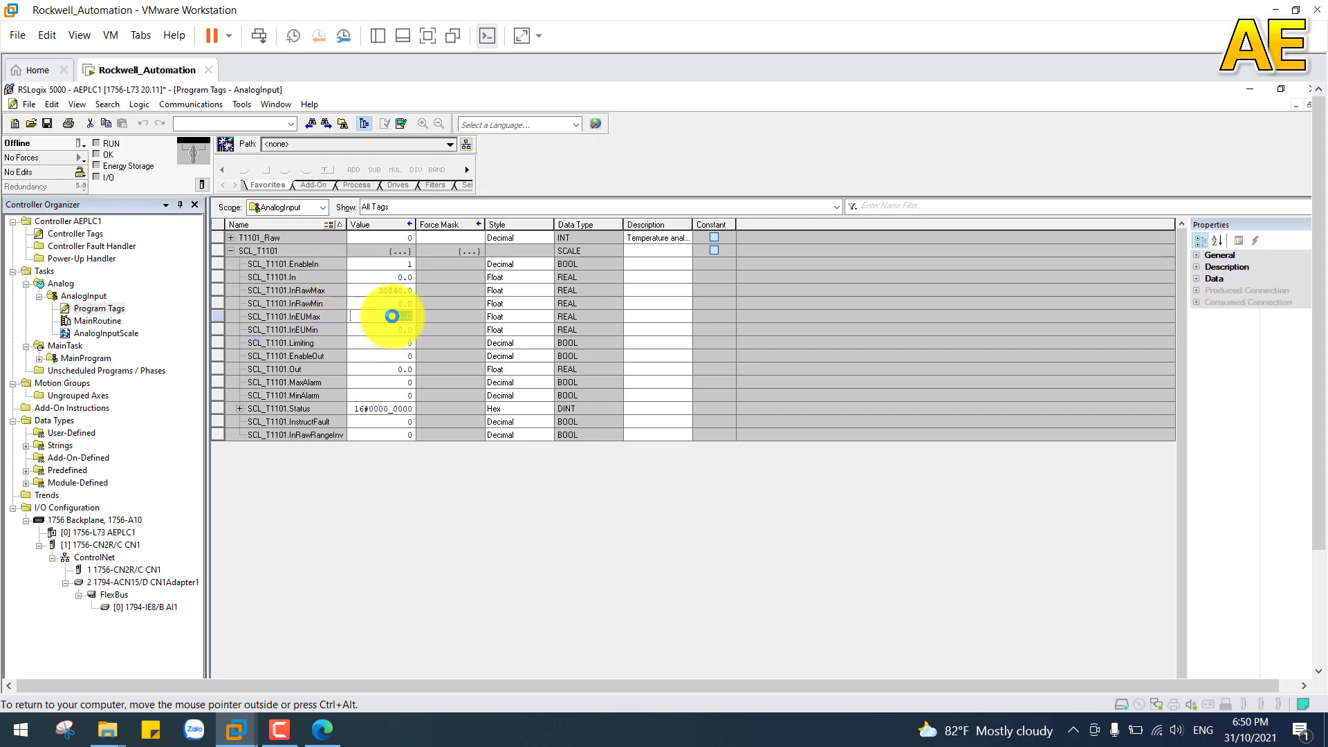
pyautogui.write('150')
pyautogui.click(592, 418)
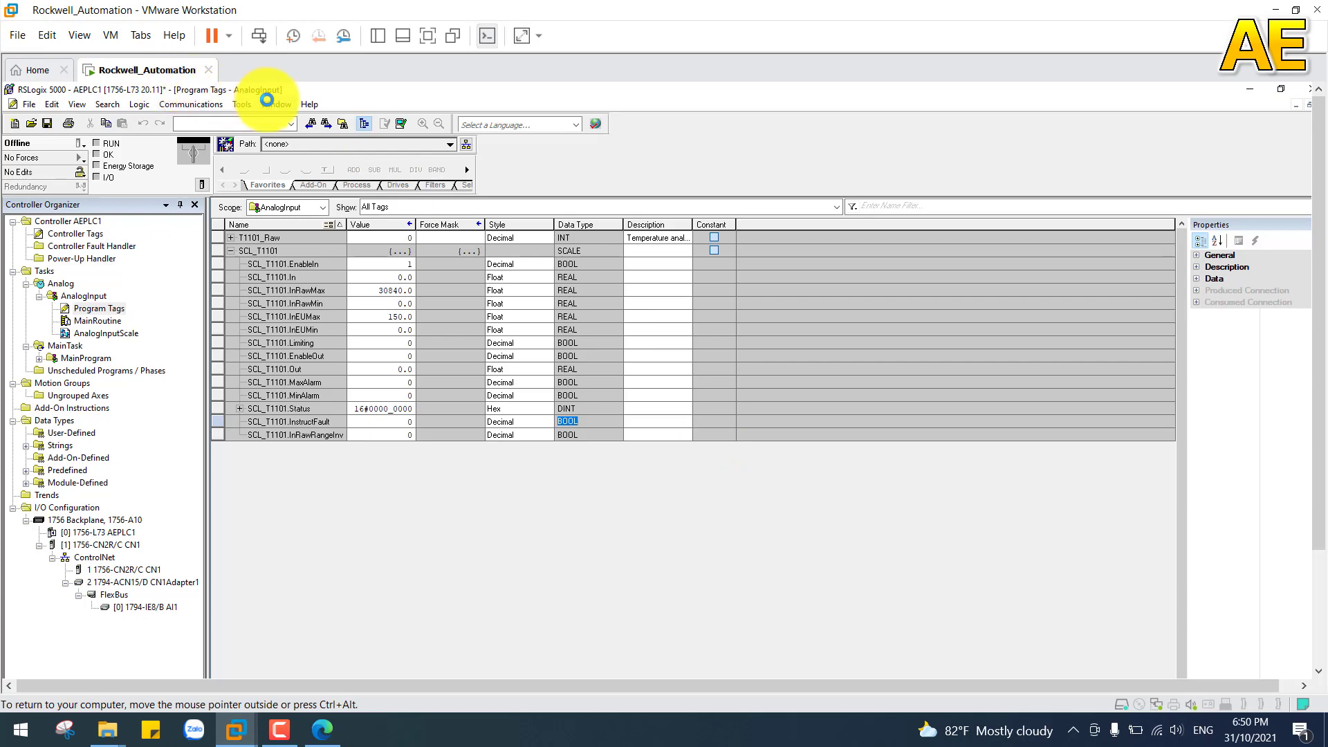
pyautogui.click(274, 104)
pyautogui.click(348, 267)
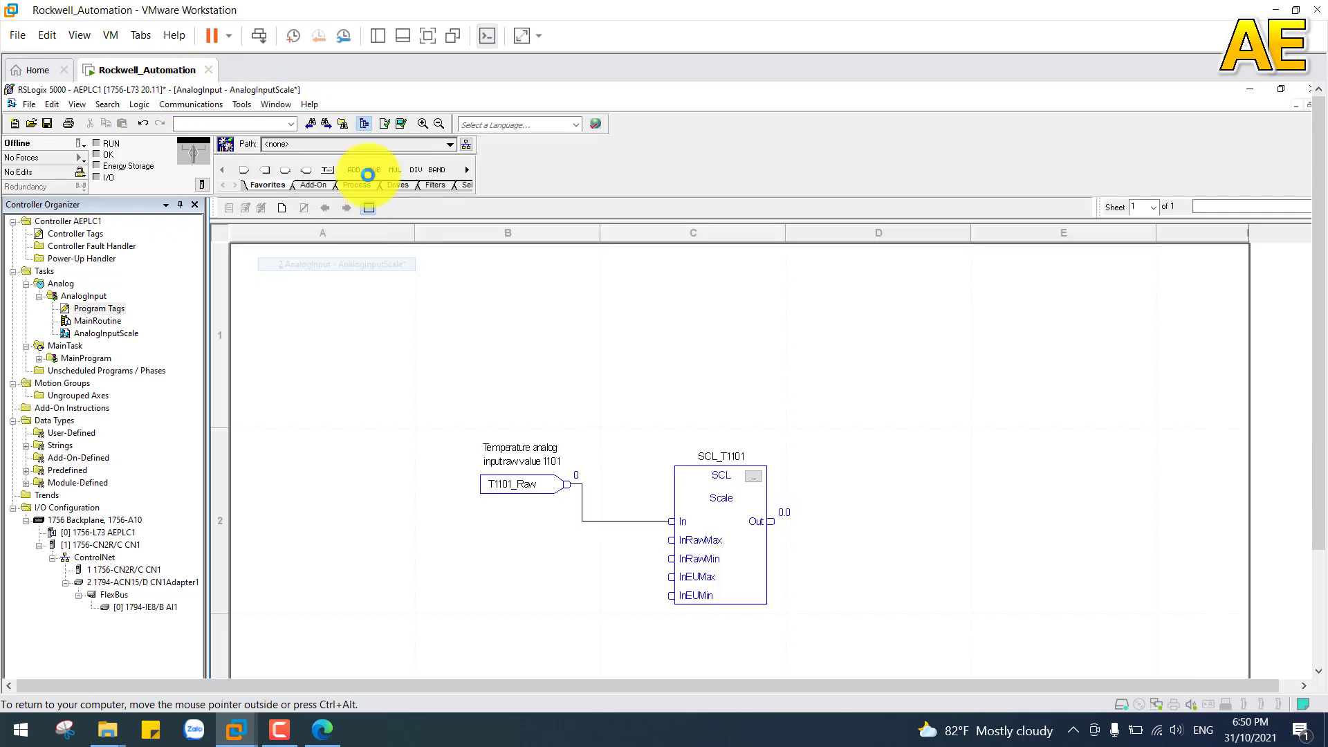
pyautogui.click(428, 35)
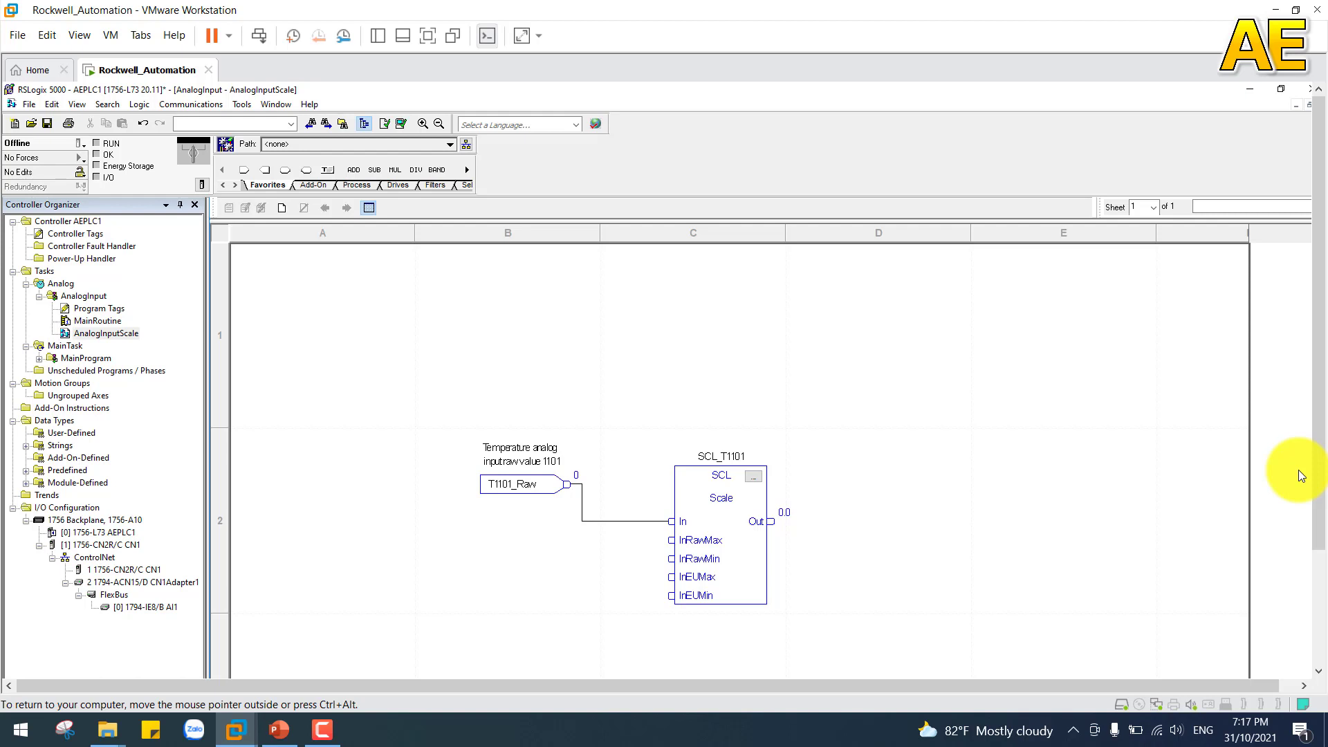
# Step: Add a JSR instruction to rung 0 of the AnalogInput program's MainRoutine, with AnalogInputScale as its routine name
pyautogui.doubleClick(93, 323)
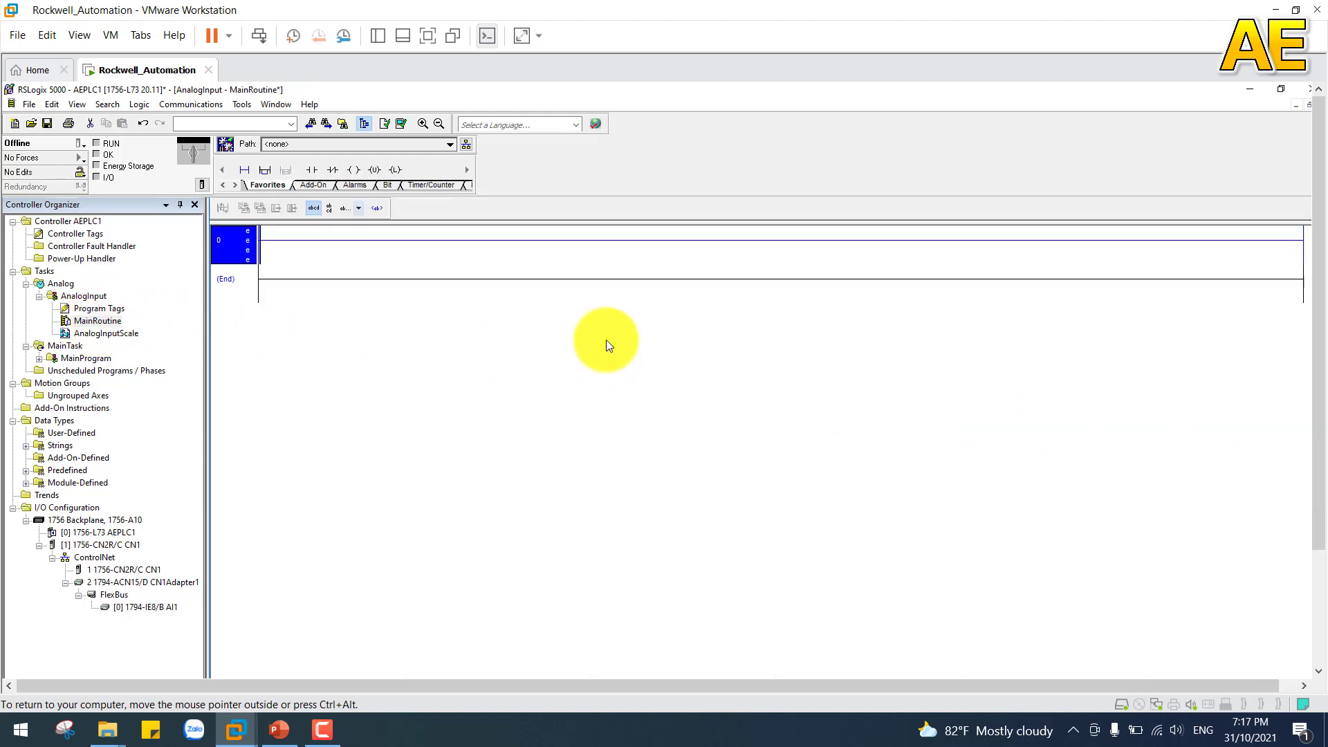
pyautogui.click(354, 170)
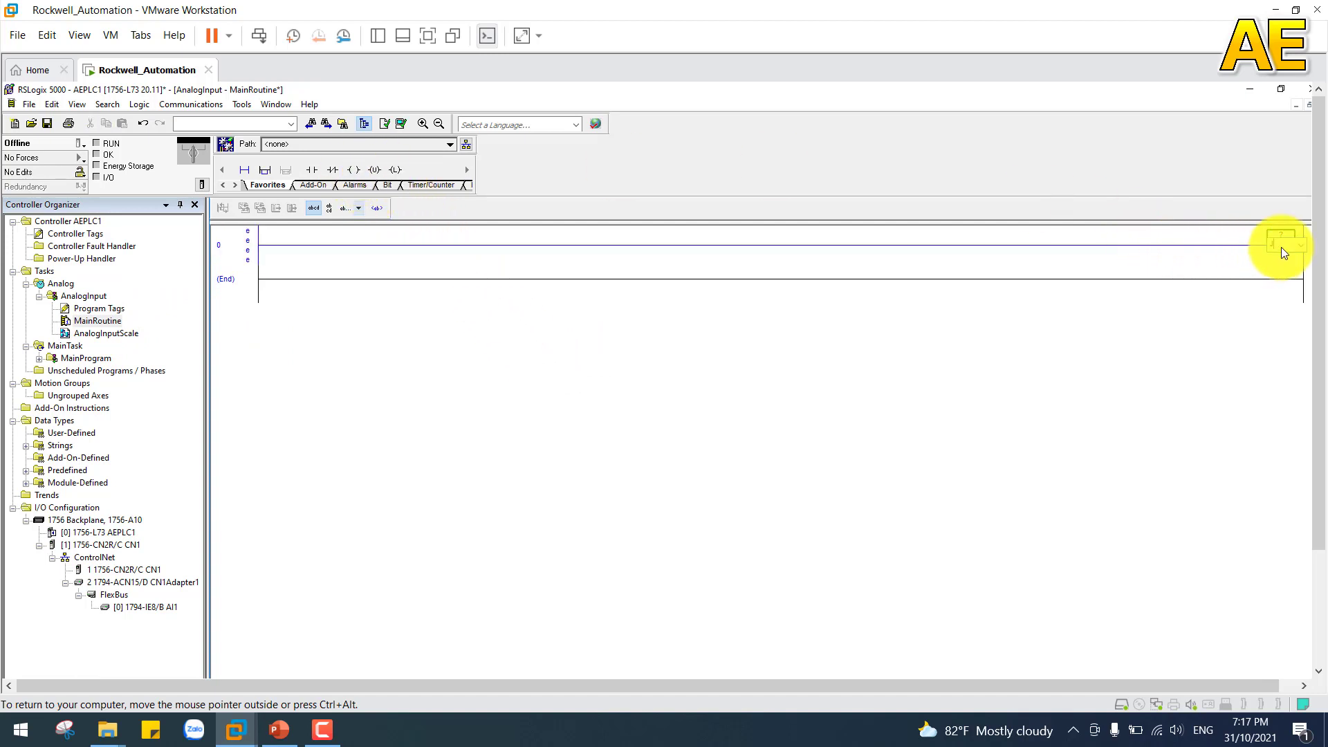
pyautogui.press('Return')
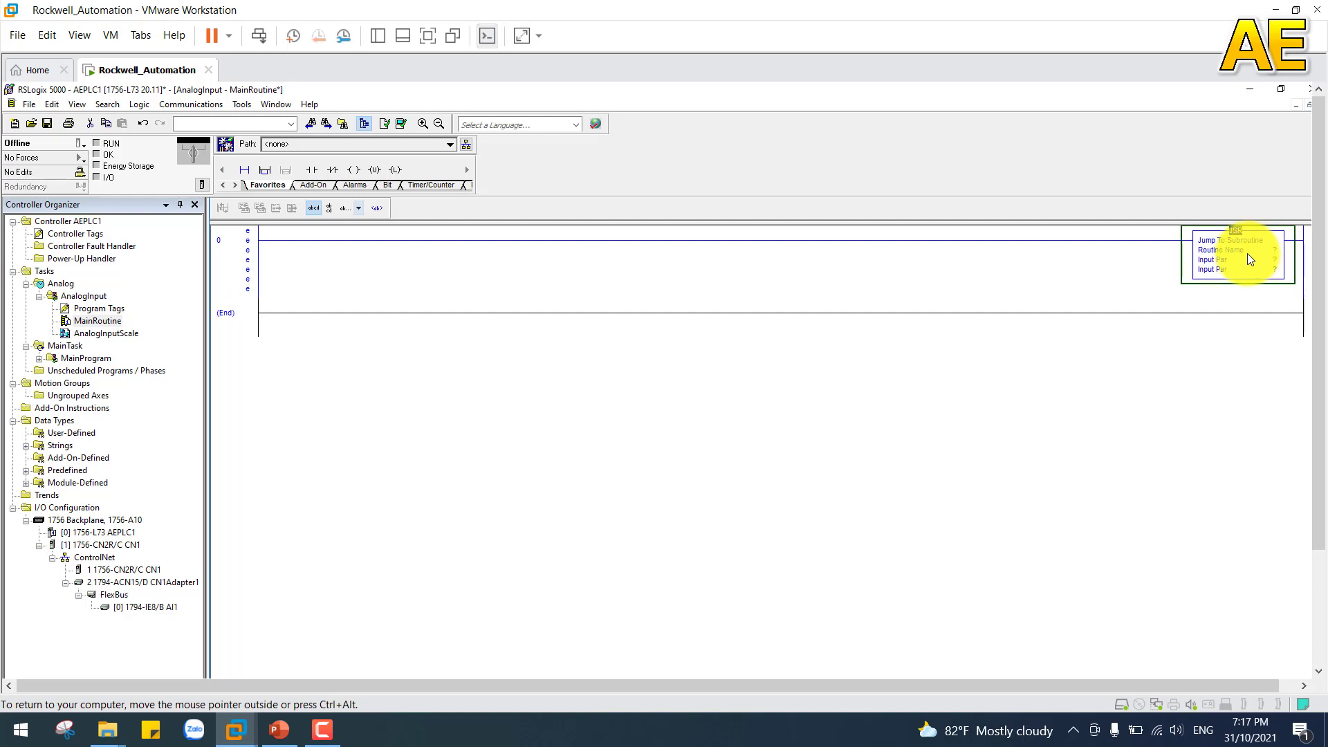
pyautogui.click(1266, 251)
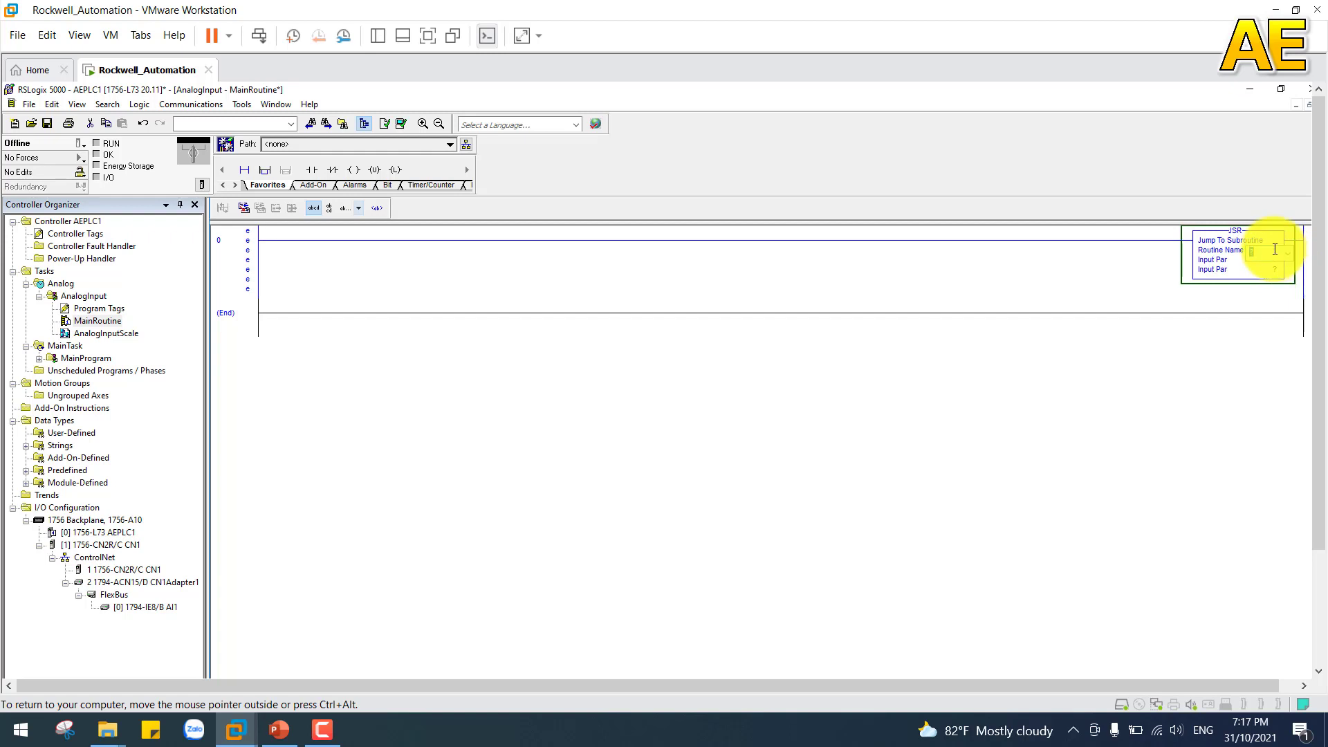
pyautogui.click(1290, 252)
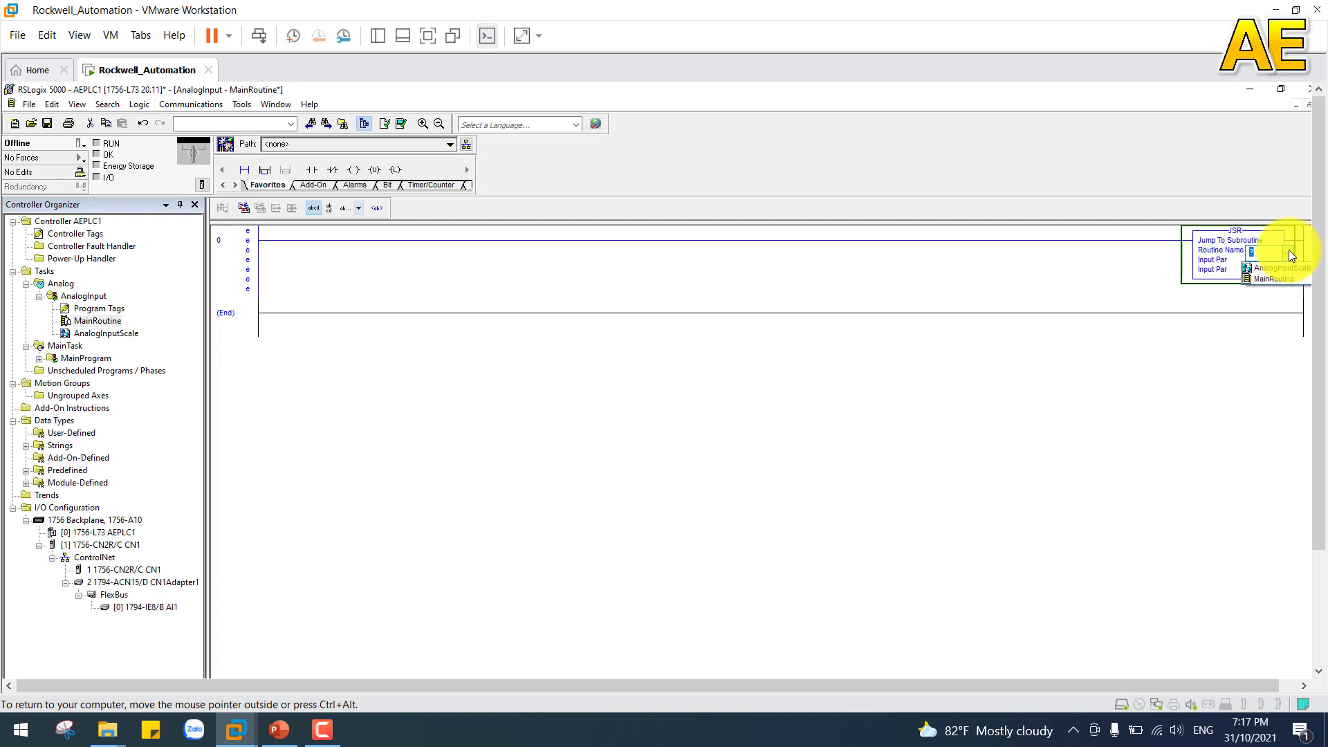
pyautogui.click(1285, 267)
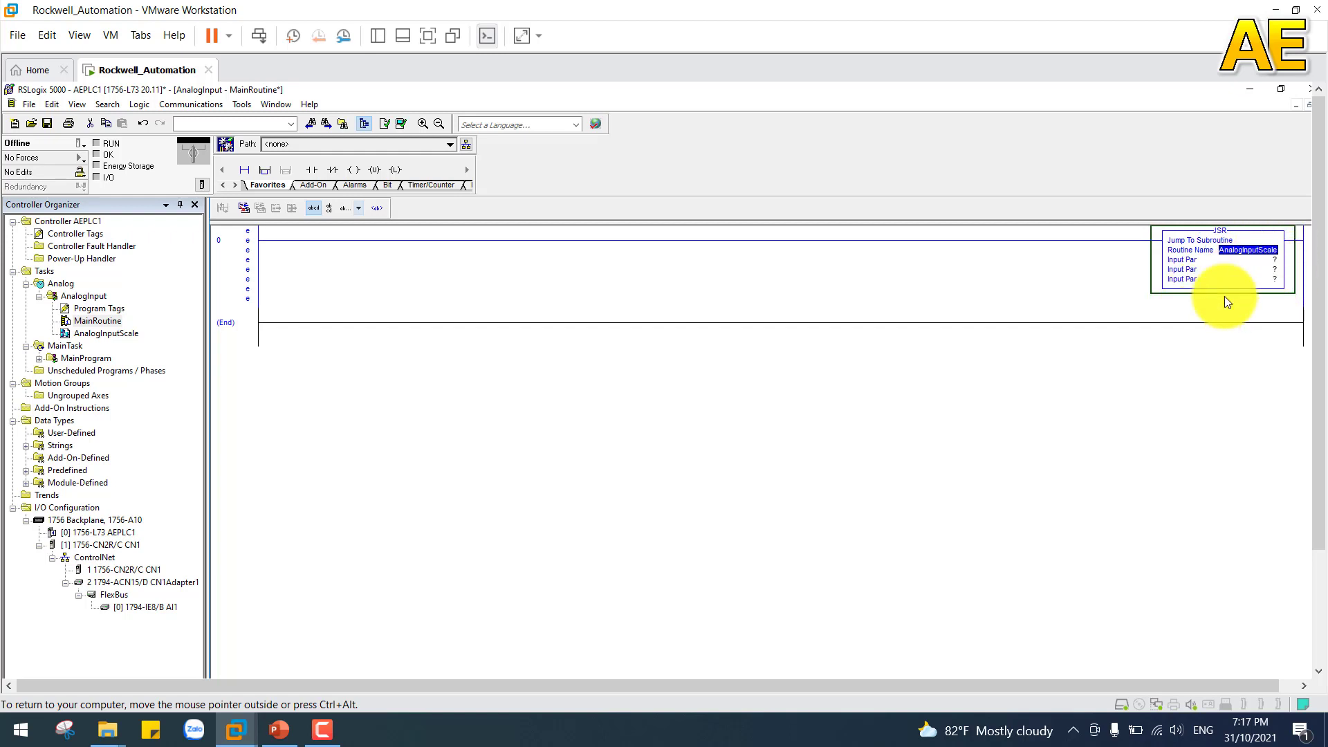
# Step: Remove all the unassigned input parameters from the JSR instruction on rung 0
pyautogui.rightClick(1180, 259)
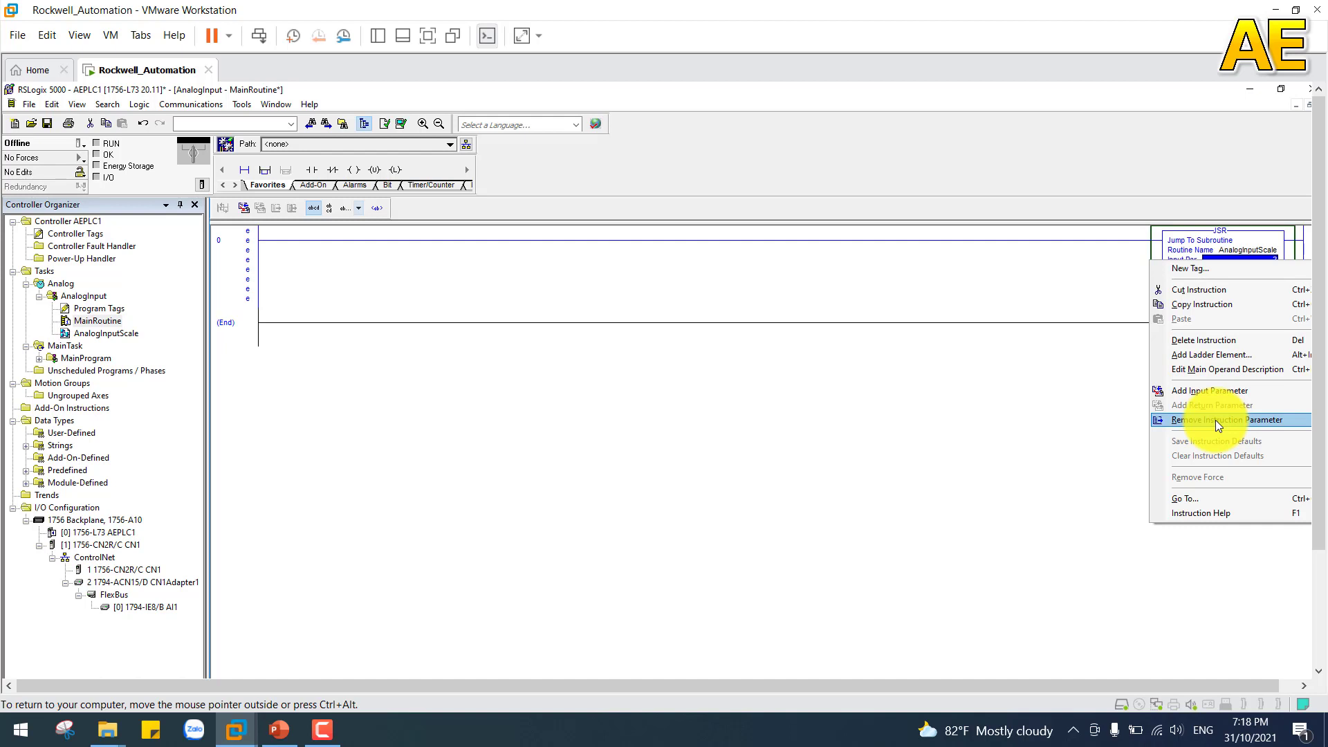
pyautogui.click(1215, 420)
pyautogui.rightClick(1174, 267)
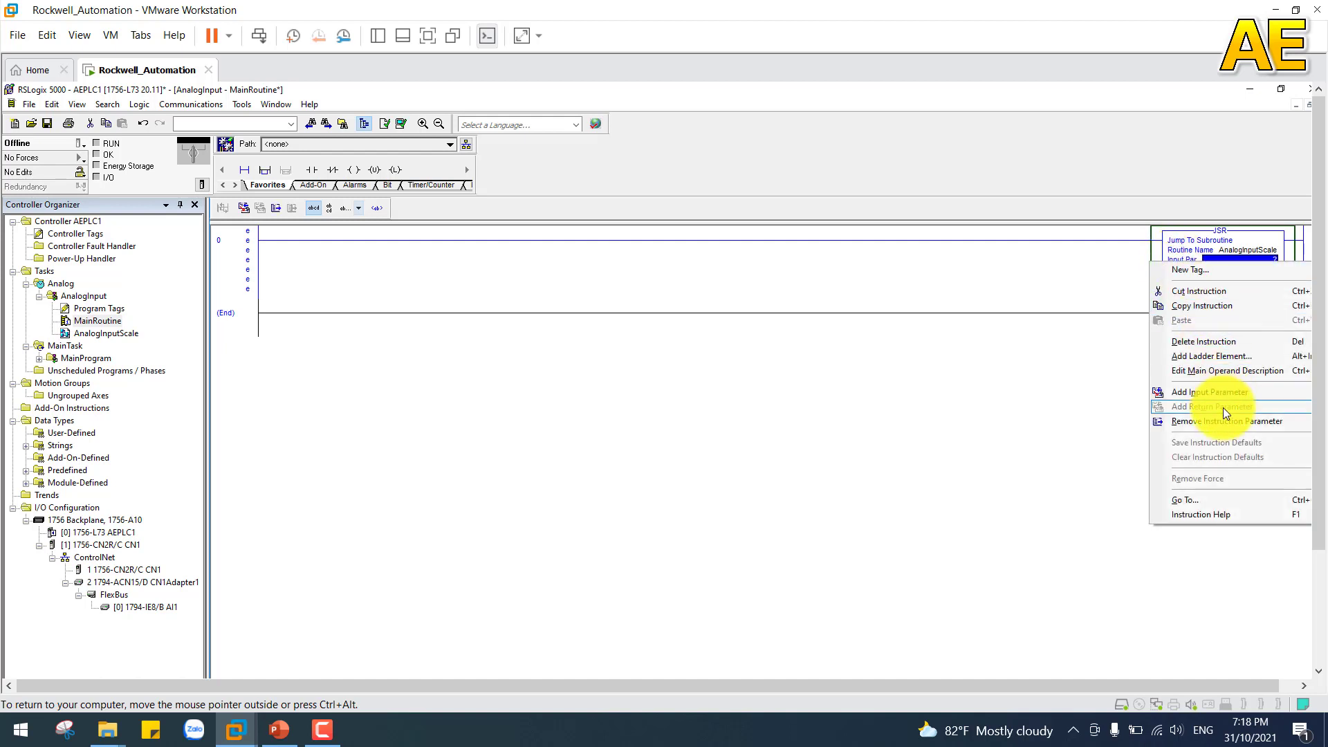
pyautogui.click(1223, 418)
pyautogui.rightClick(1184, 263)
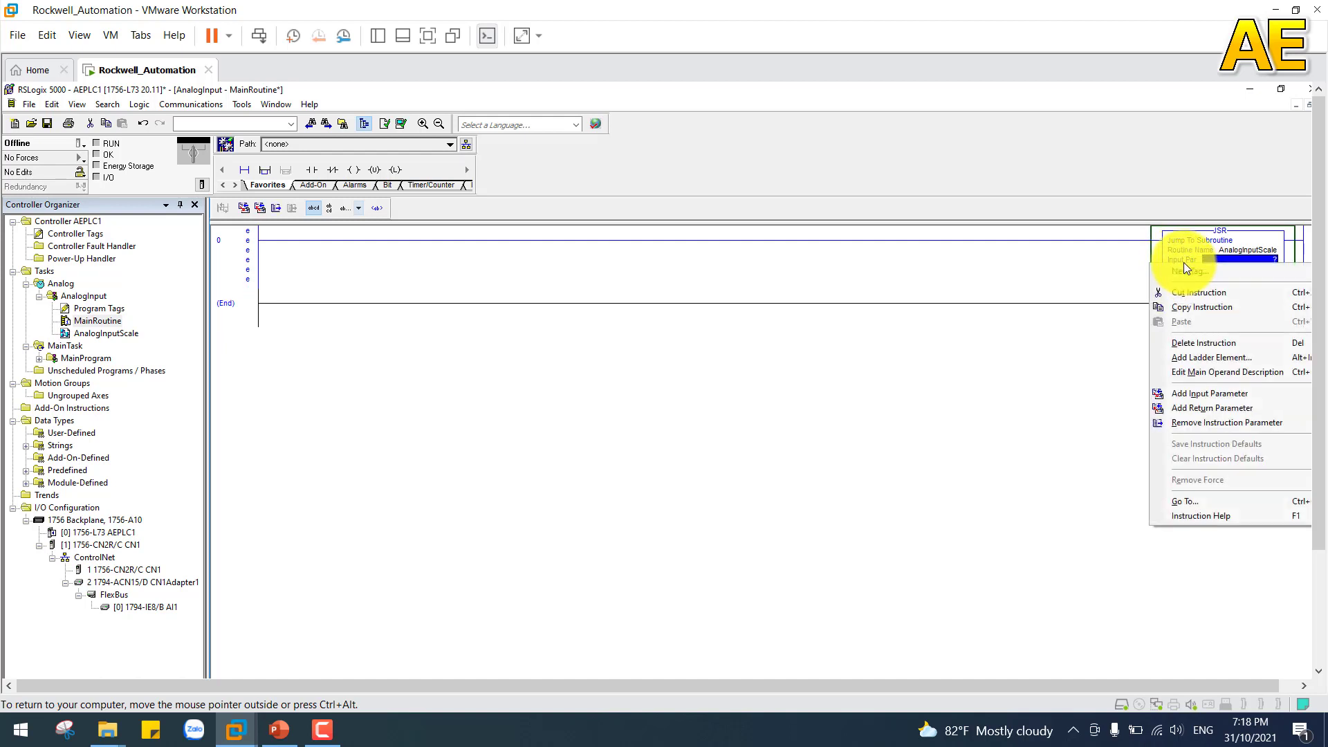
pyautogui.click(1212, 420)
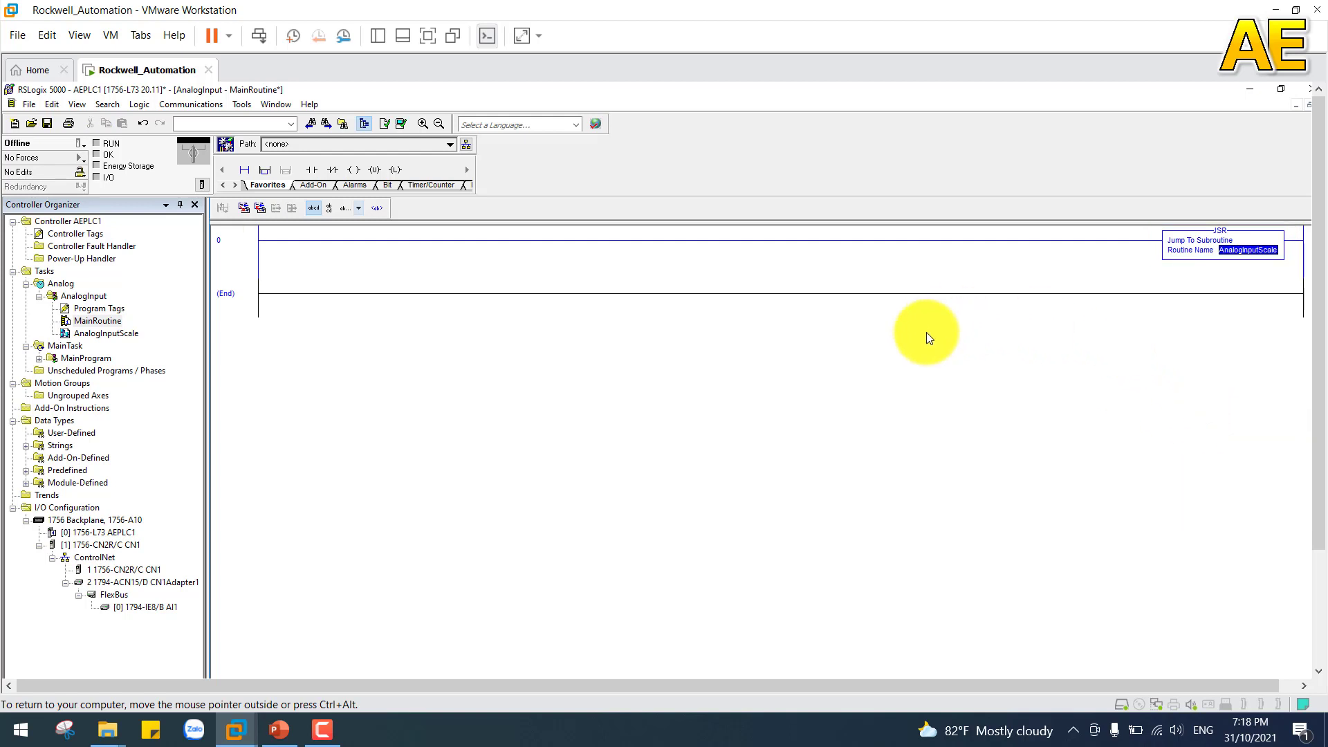
# Step: Review the SCL_T1101 block in the AnalogInputScale routine and its parameter values in the AnalogInput program tags
pyautogui.doubleClick(96, 333)
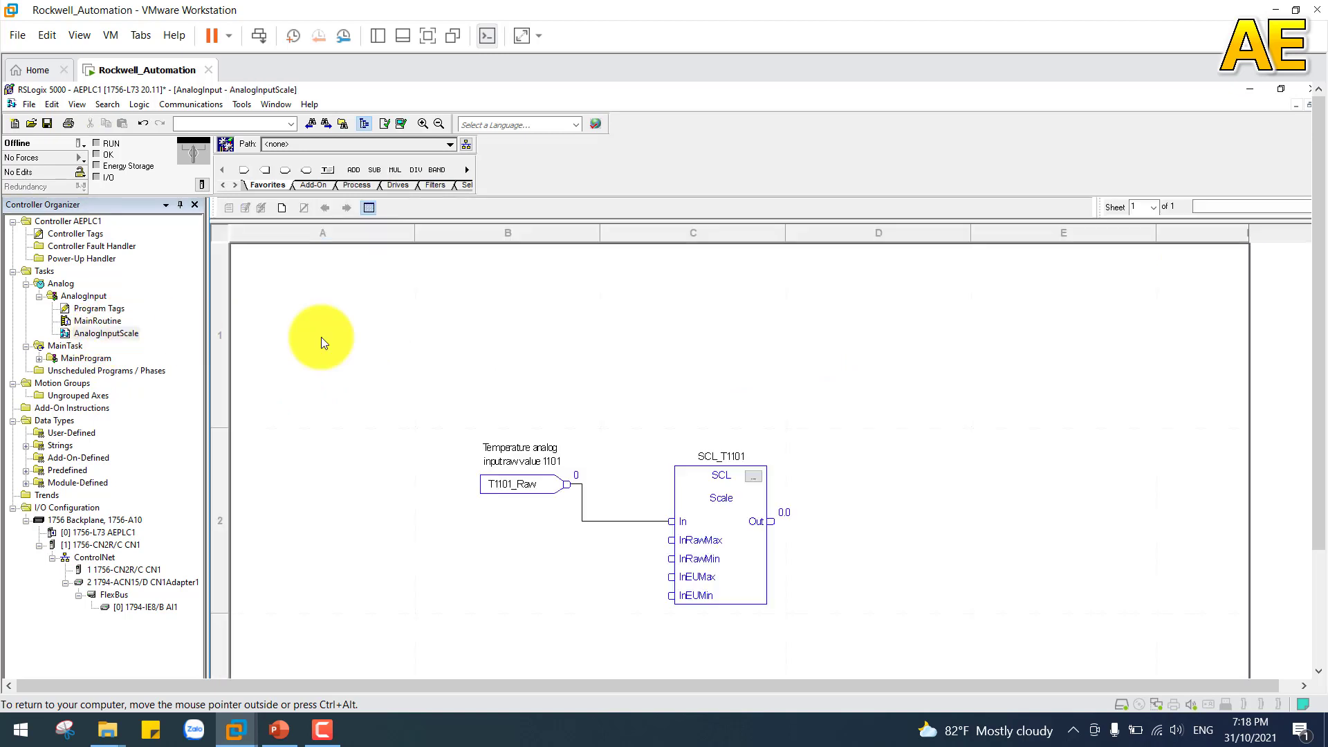
pyautogui.scroll(-2, 993, 402)
pyautogui.scroll(2, 994, 401)
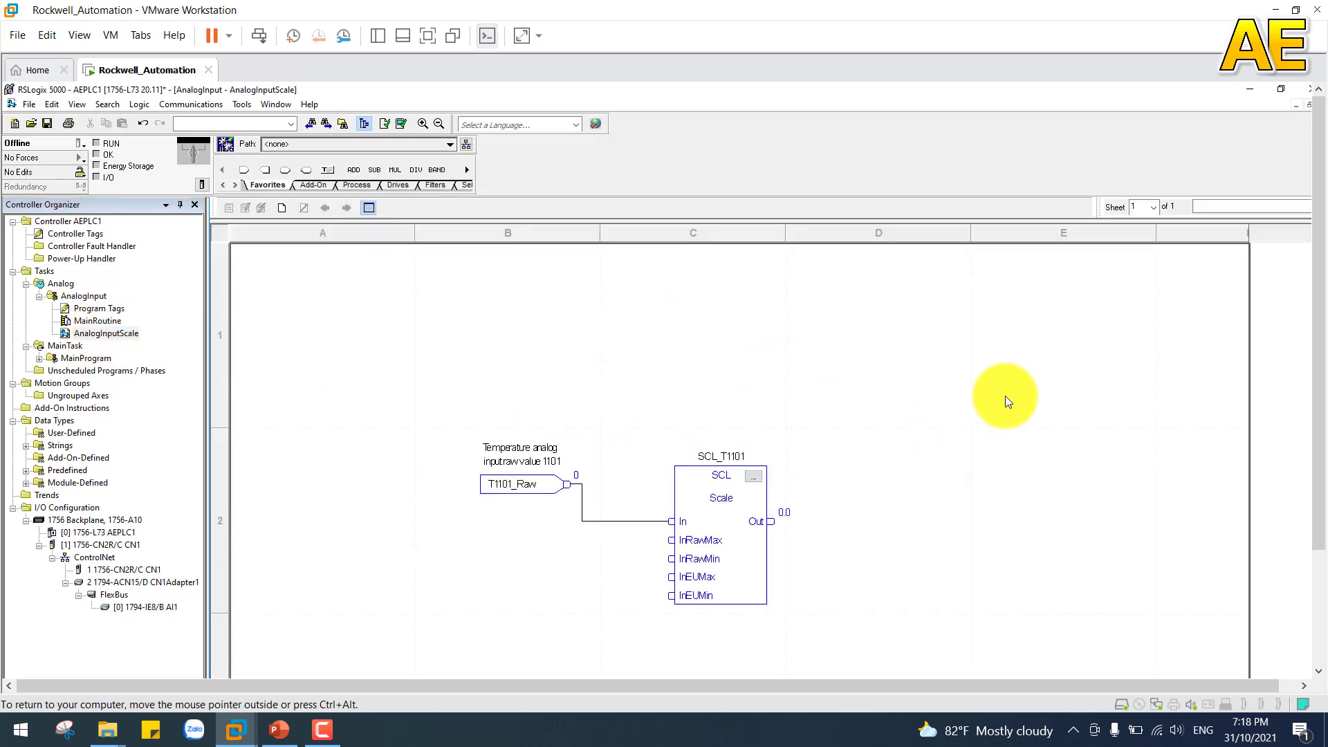
pyautogui.scroll(-1, 1006, 396)
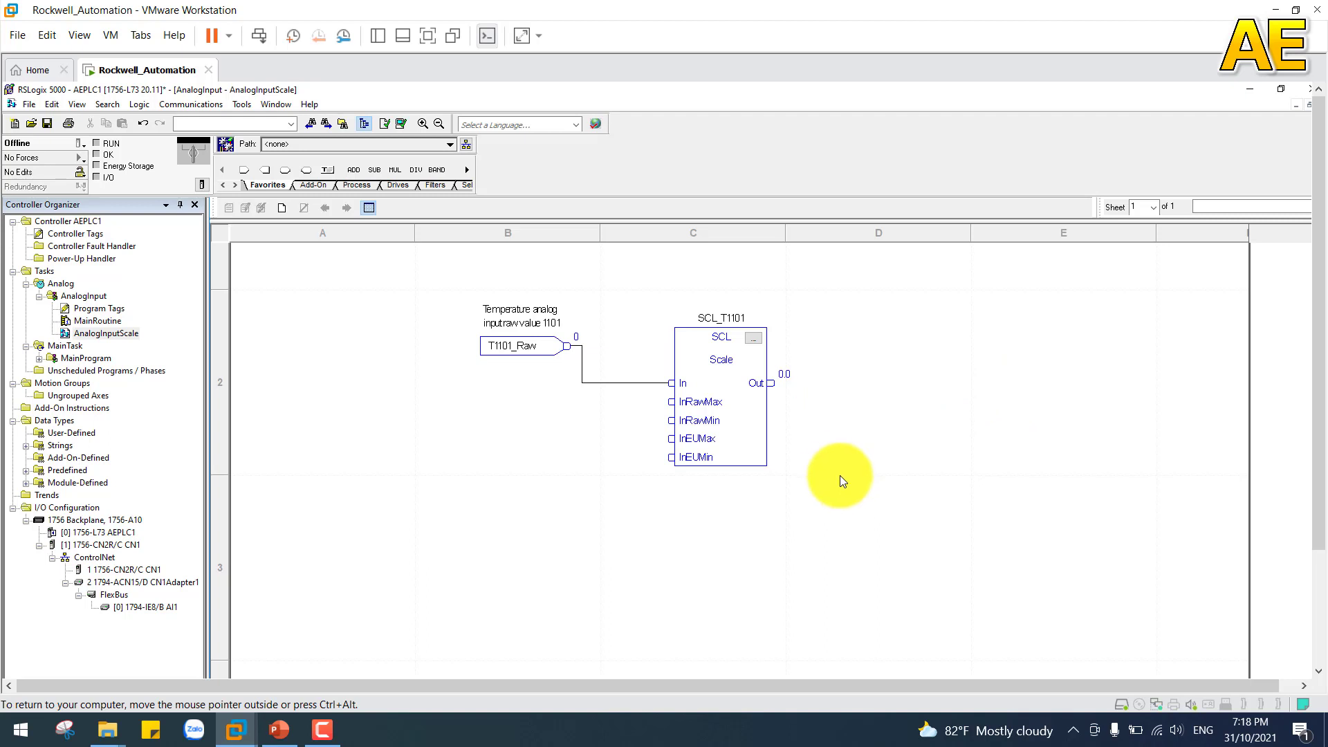
pyautogui.click(712, 416)
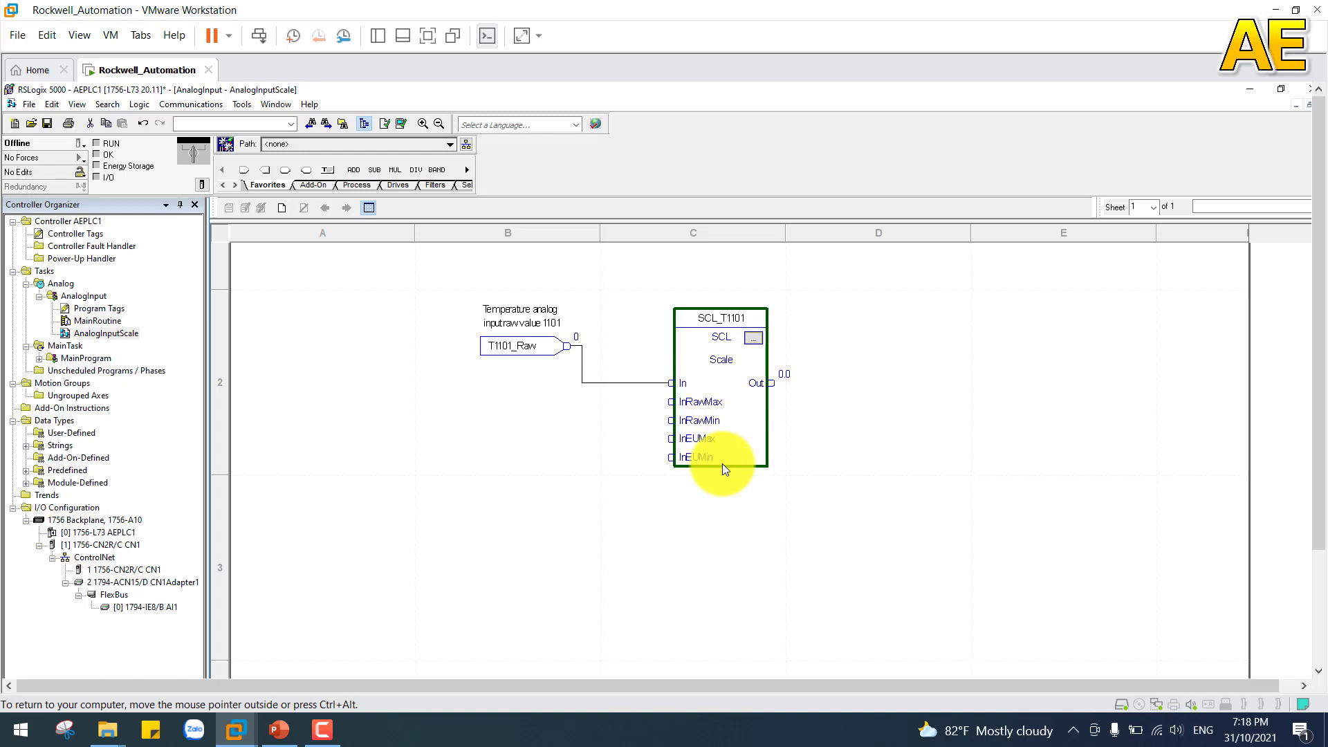
pyautogui.doubleClick(93, 308)
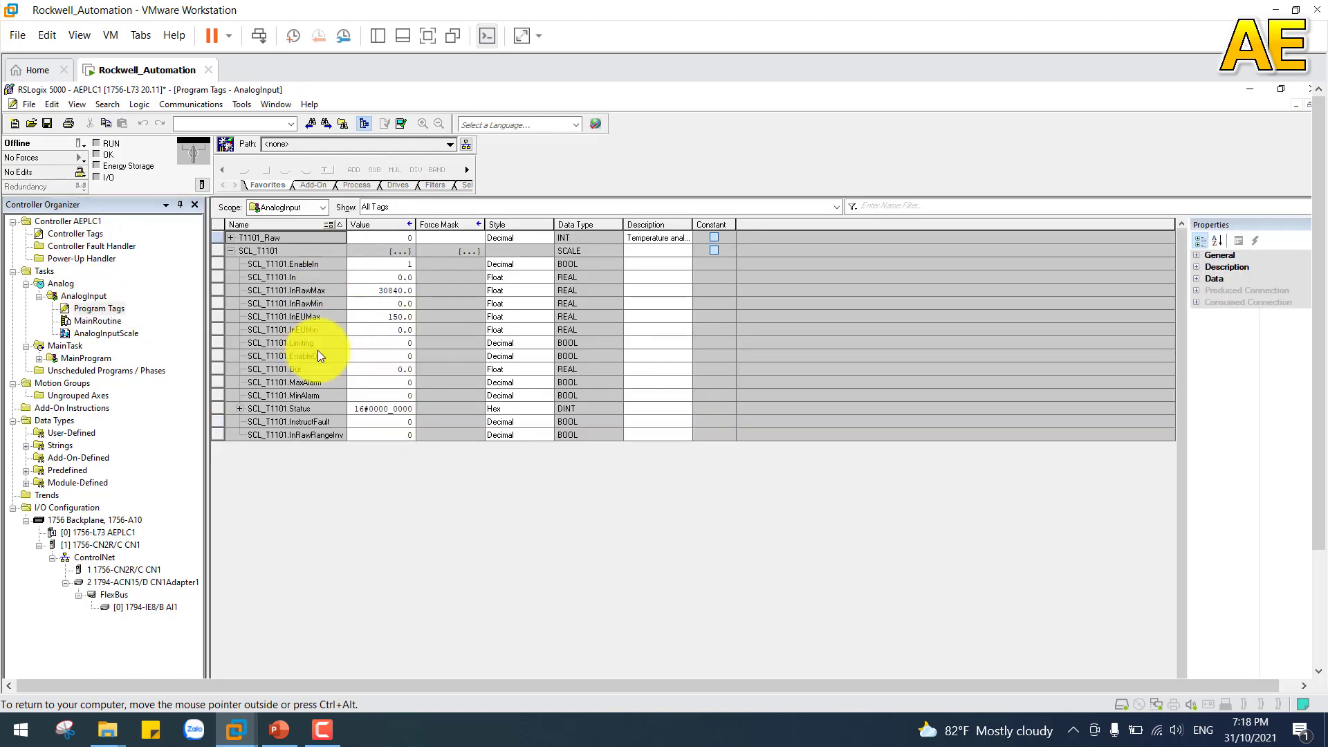
pyautogui.doubleClick(101, 335)
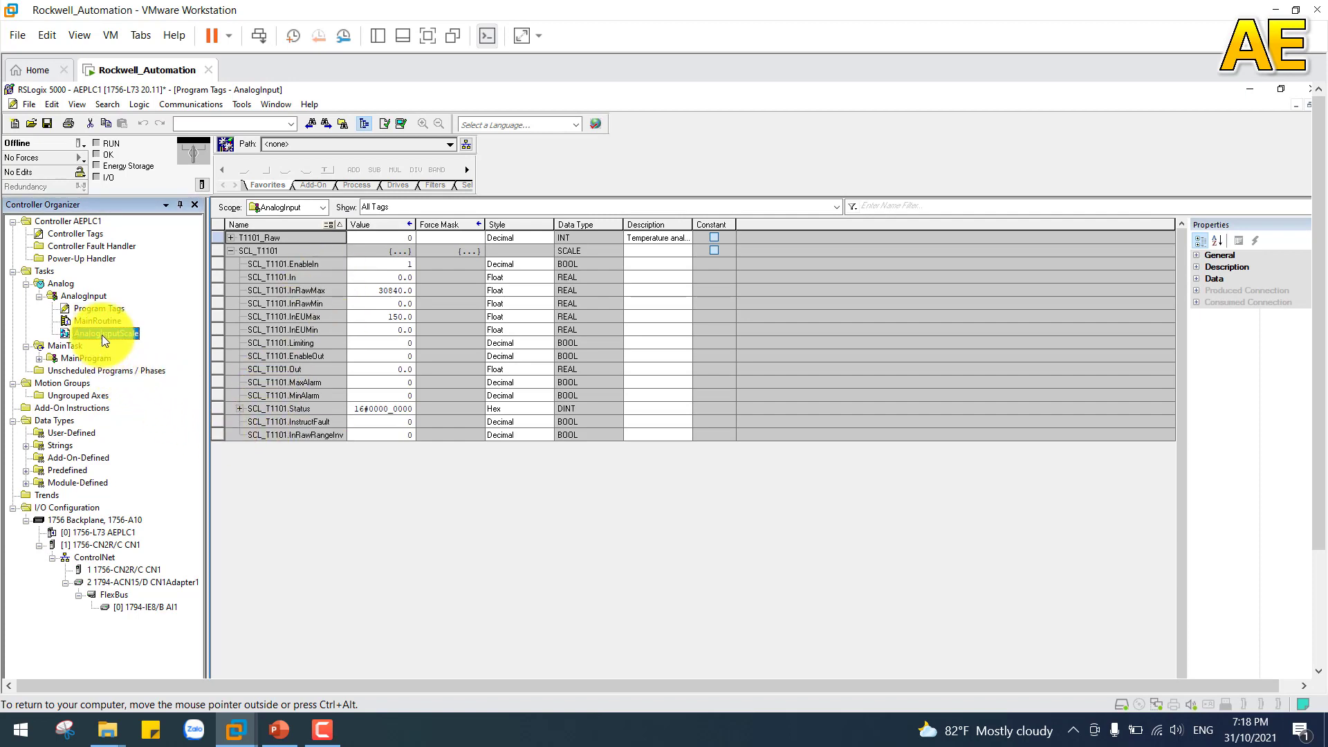